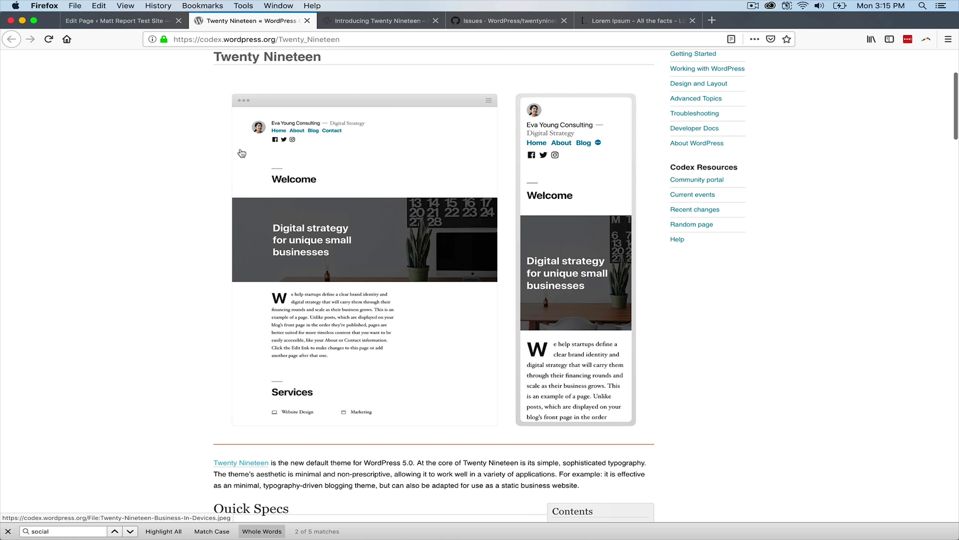
# Return to the page being edited on the test site and change its title to "Welcome".
pyautogui.click(121, 21)
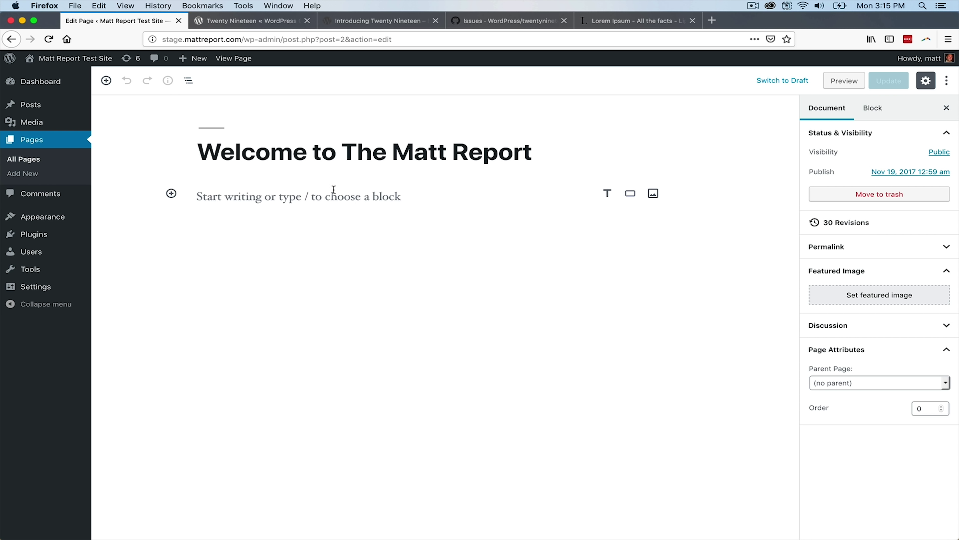
pyautogui.click(333, 150)
pyautogui.tripleClick(330, 150)
pyautogui.write('Welcome')
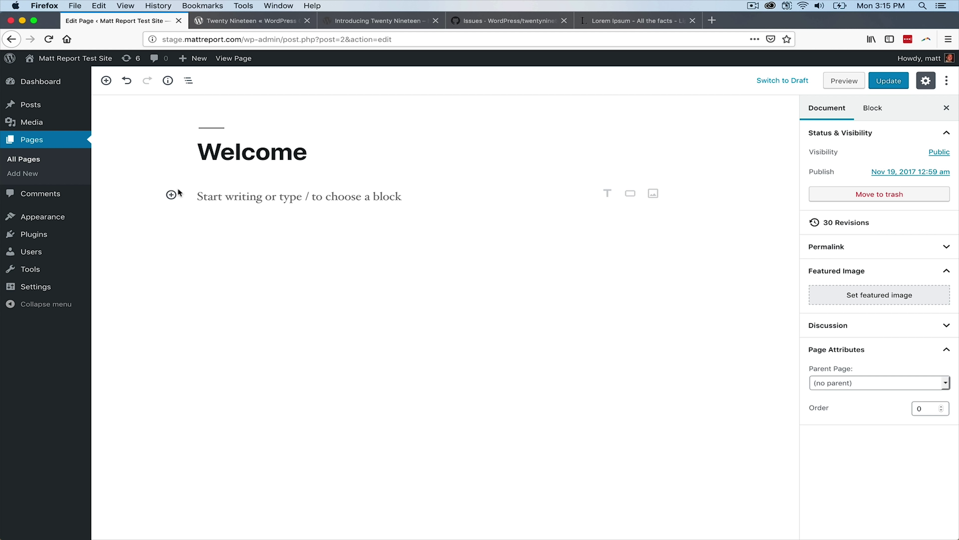
# Insert a Cover block below the page title using the red sports car photo from the media library.
pyautogui.click(171, 194)
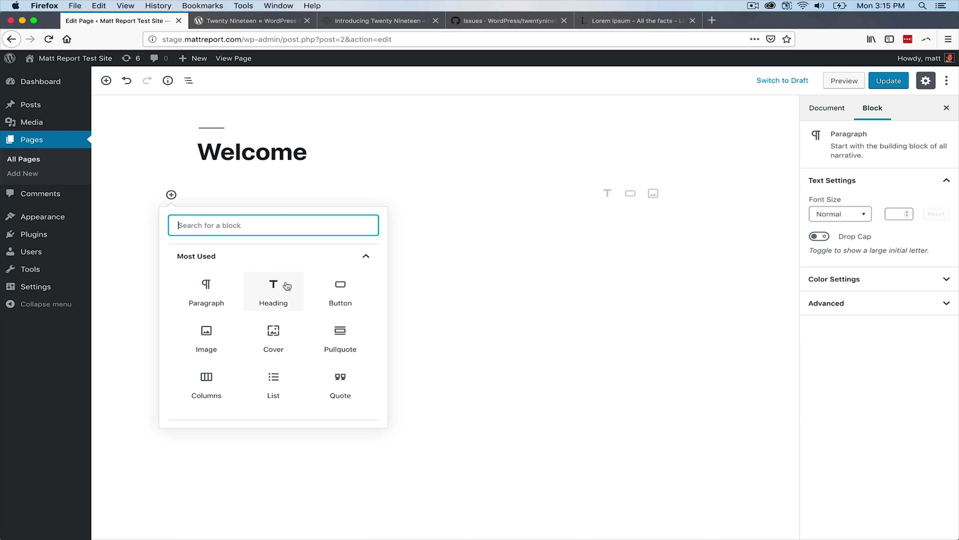
pyautogui.click(271, 332)
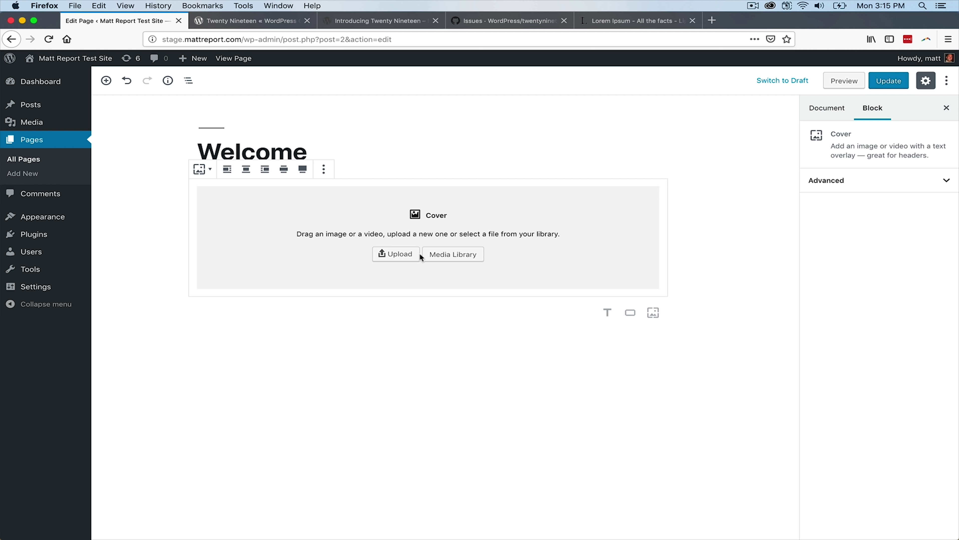
pyautogui.click(450, 258)
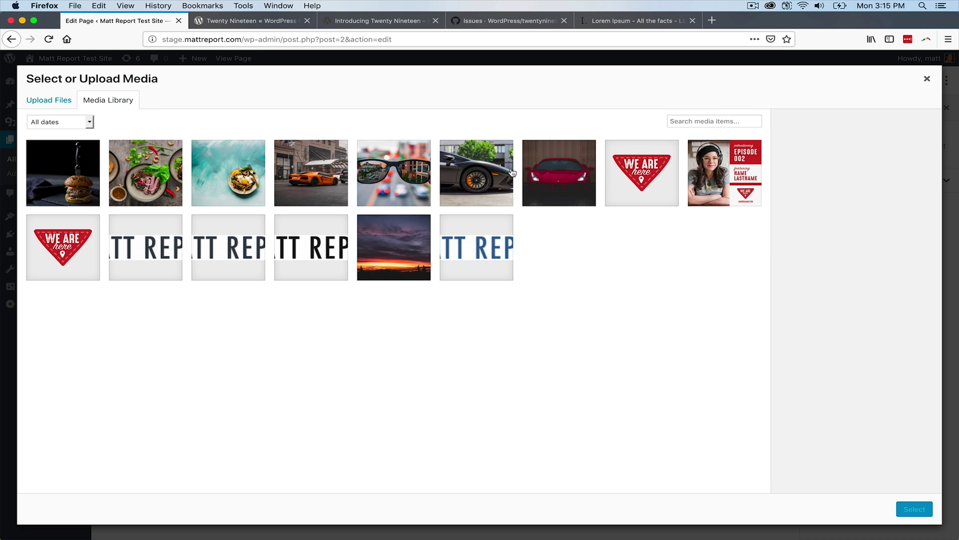
pyautogui.click(539, 182)
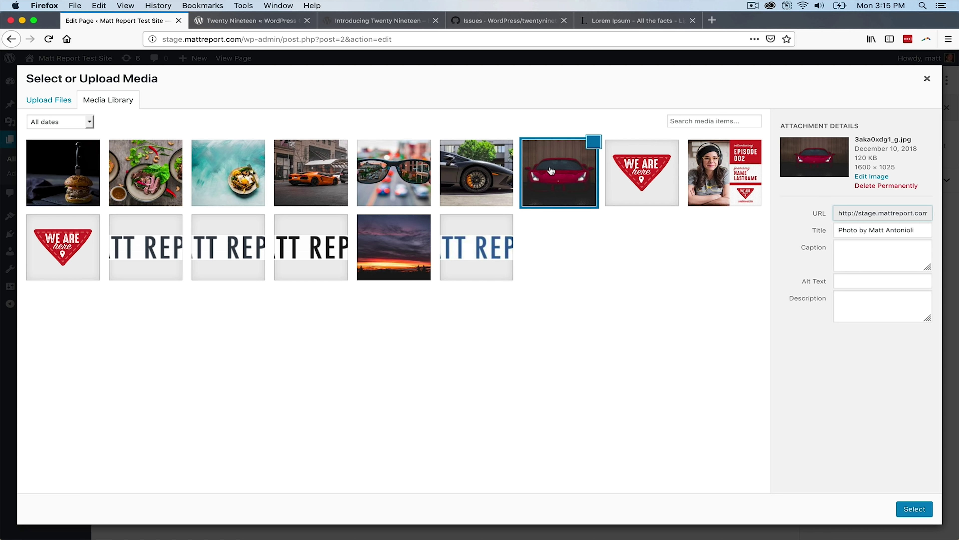
pyautogui.click(926, 512)
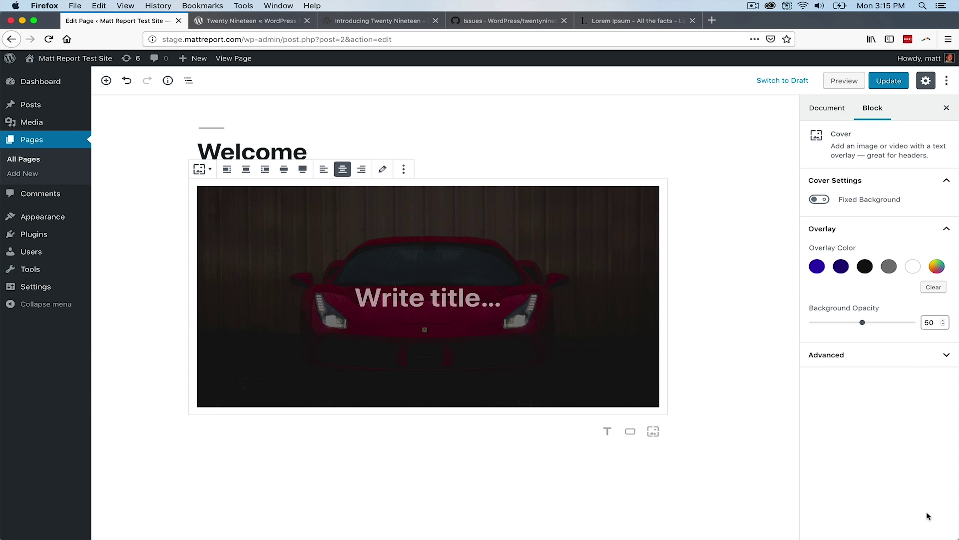
# Write "The best food and car consultant around." as the cover's title text.
pyautogui.click(429, 307)
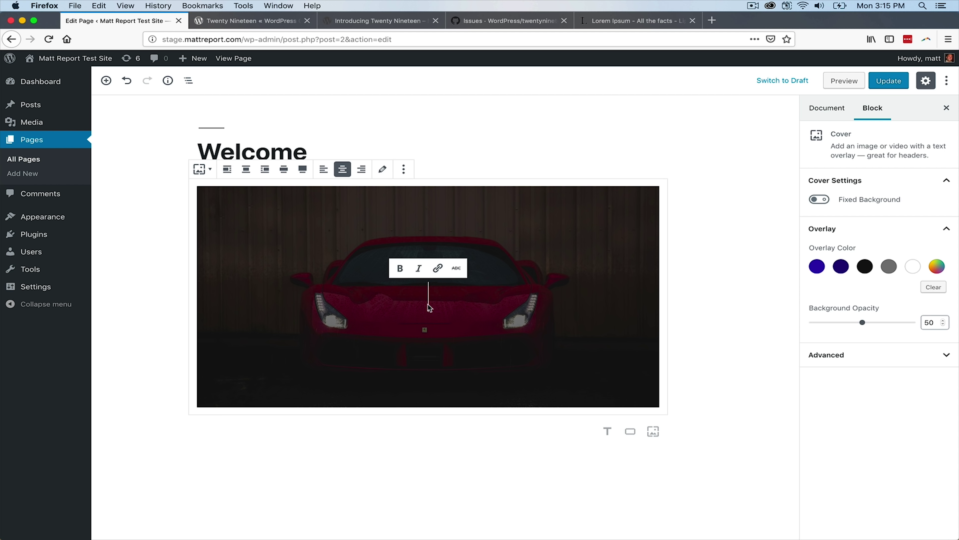
pyautogui.write('The best co')
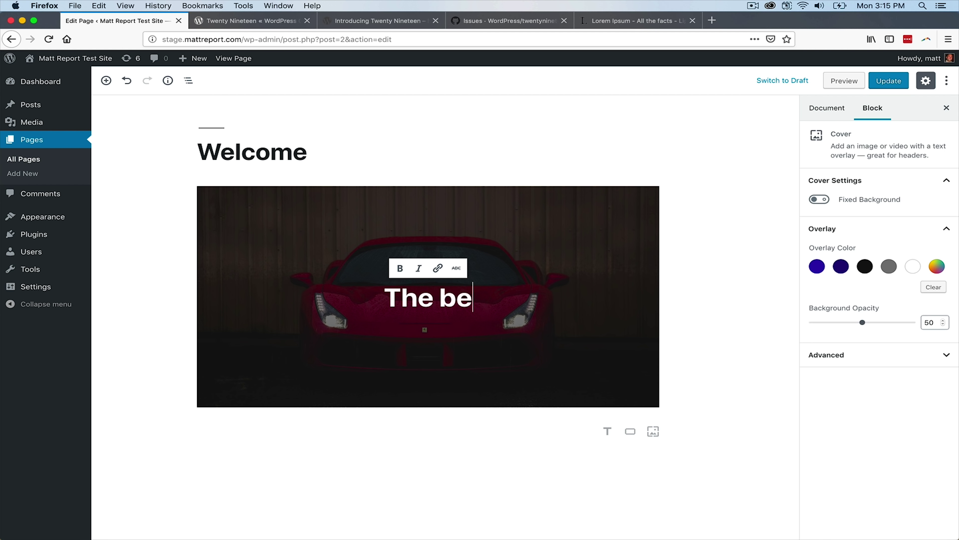
pyautogui.press('BackSpace')
pyautogui.press('BackSpace')
pyautogui.write('fo')
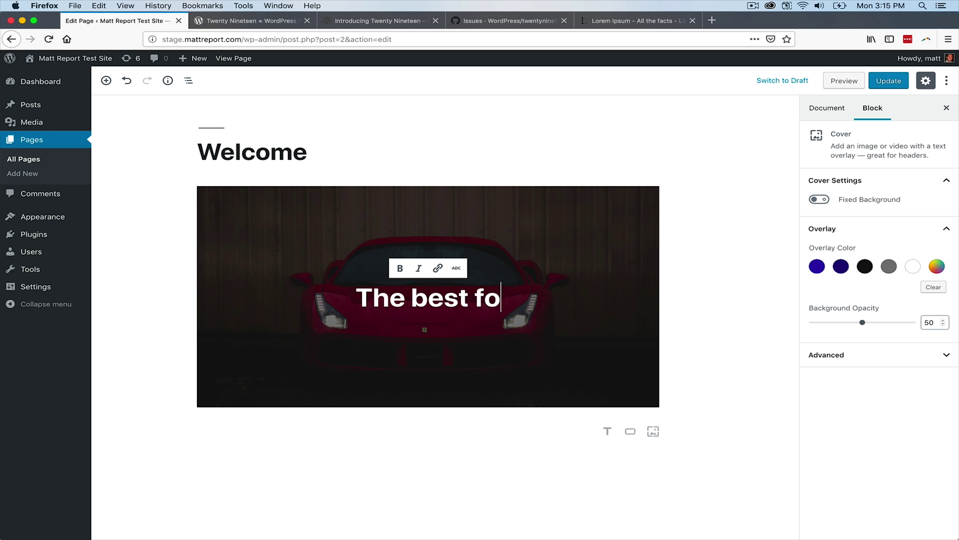
pyautogui.write('od and ca')
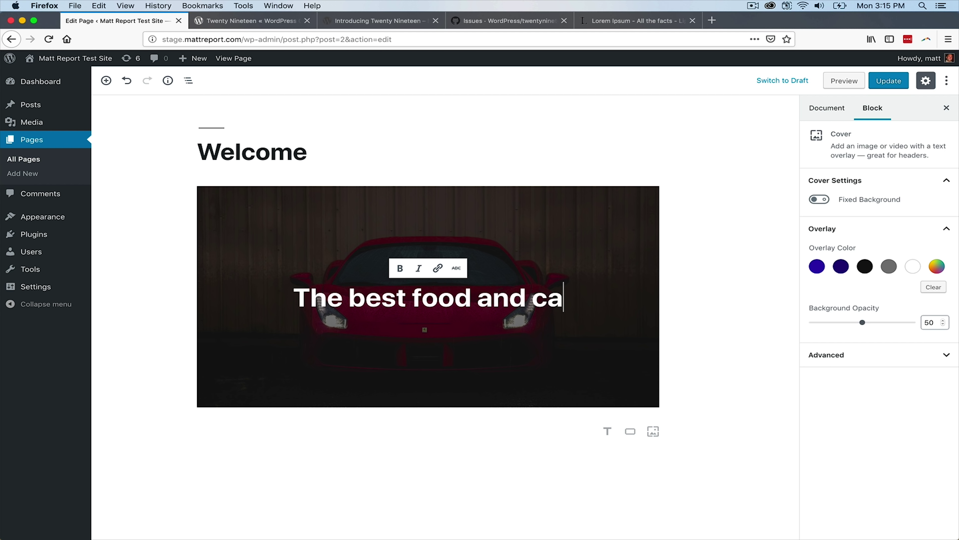
pyautogui.write('r consultant ')
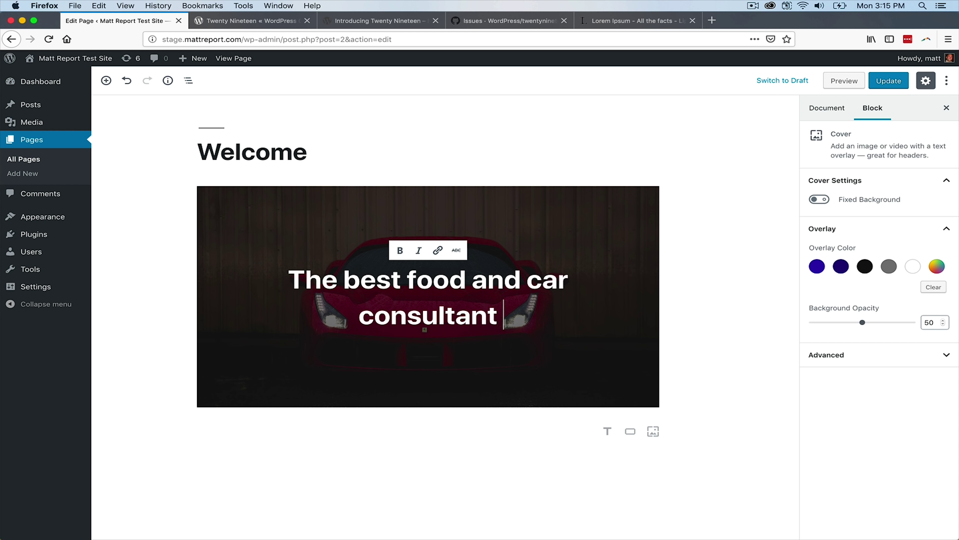
pyautogui.write('around.')
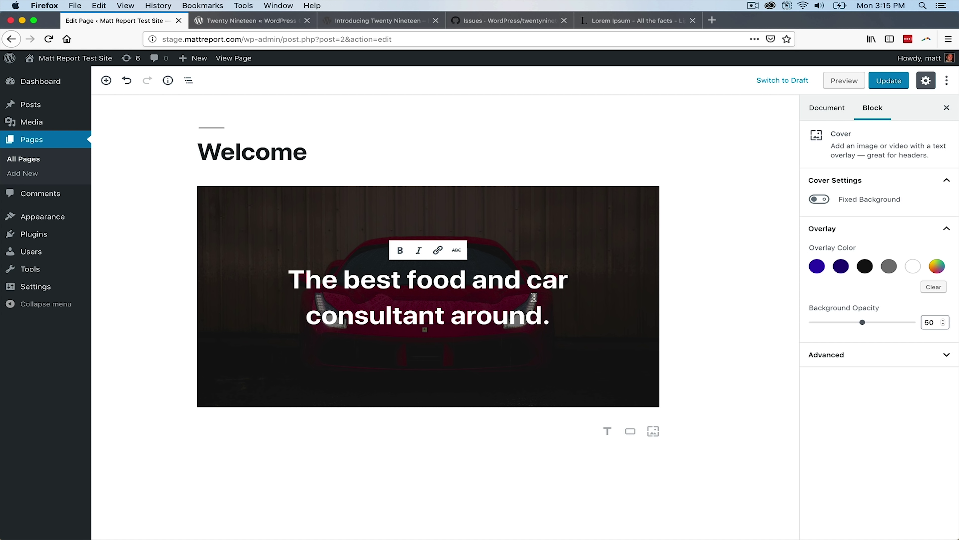
# Update the page and preview the new cover on the site's front end.
pyautogui.click(880, 82)
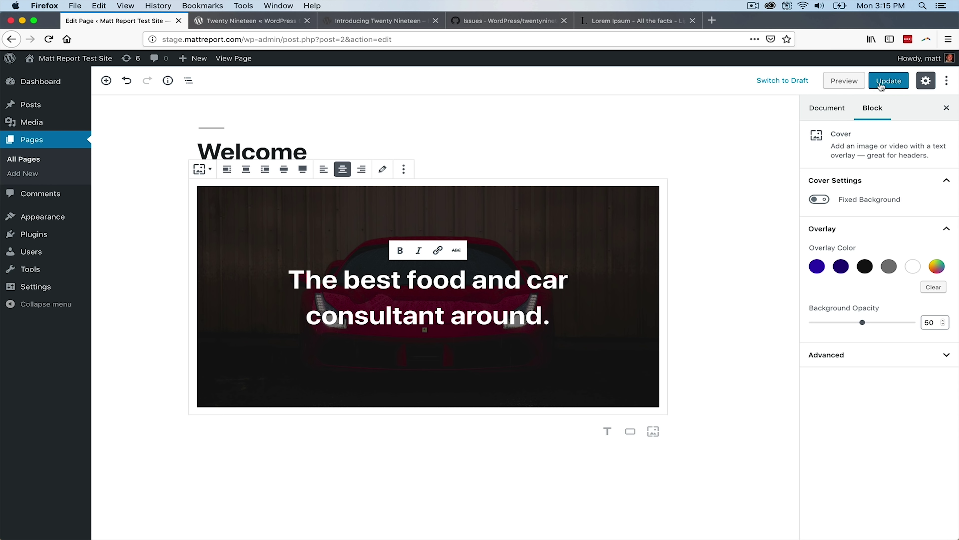
pyautogui.click(844, 80)
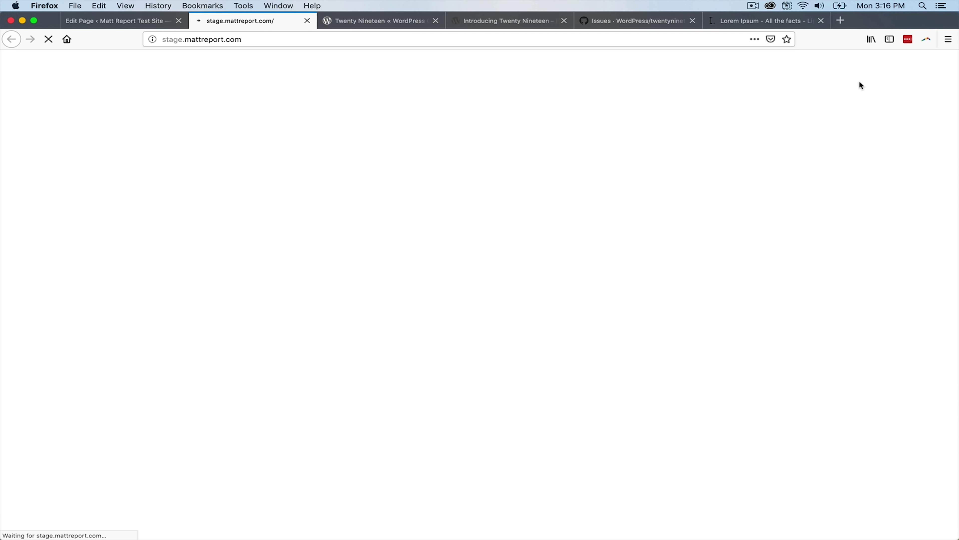
pyautogui.scroll(-5, 358, 257)
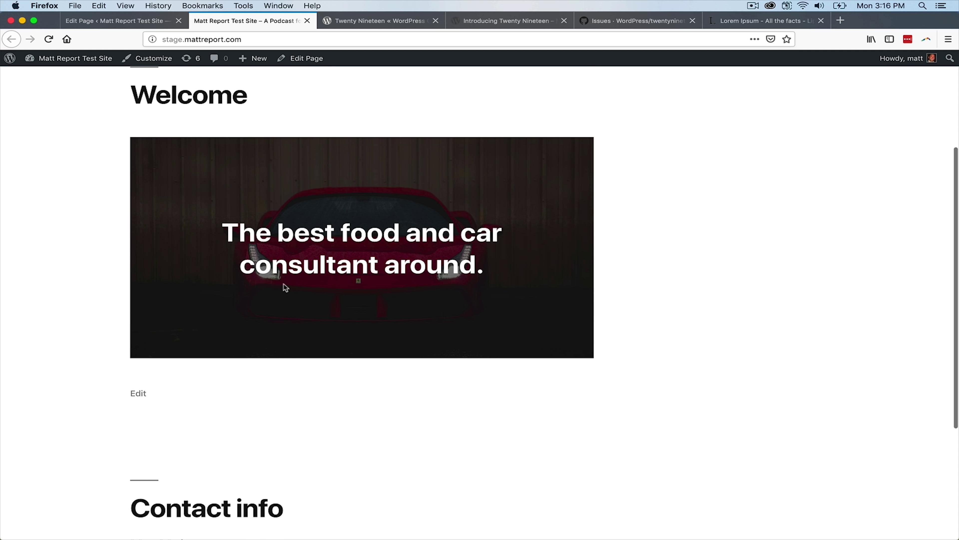
pyautogui.scroll(2, 360, 240)
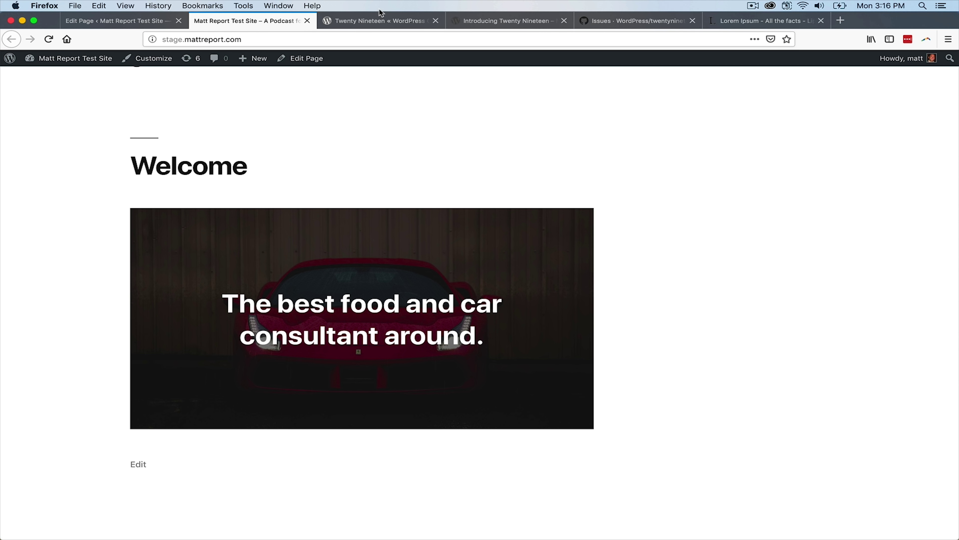
# Compare the previewed page with the Twenty Nineteen demo layout on the Codex page and with its editor view.
pyautogui.click(381, 20)
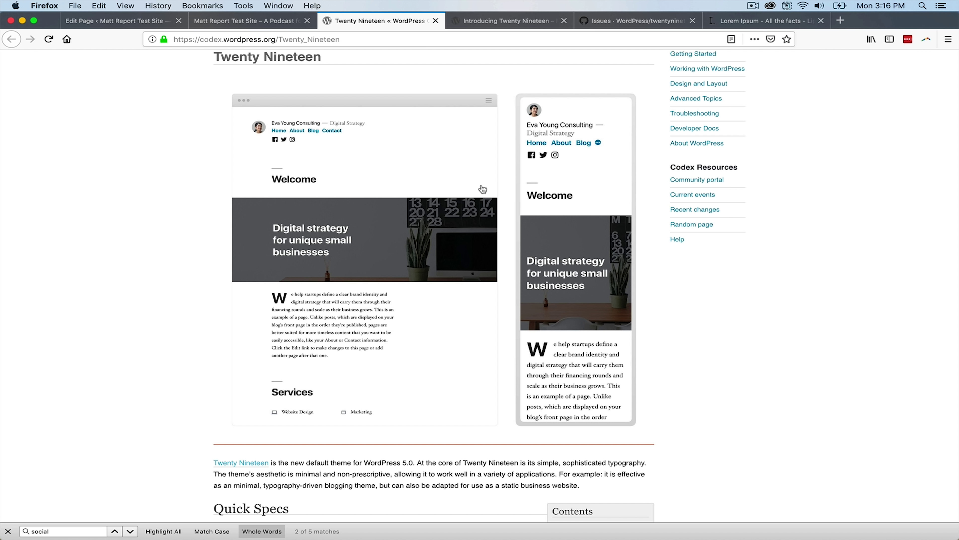
pyautogui.click(236, 18)
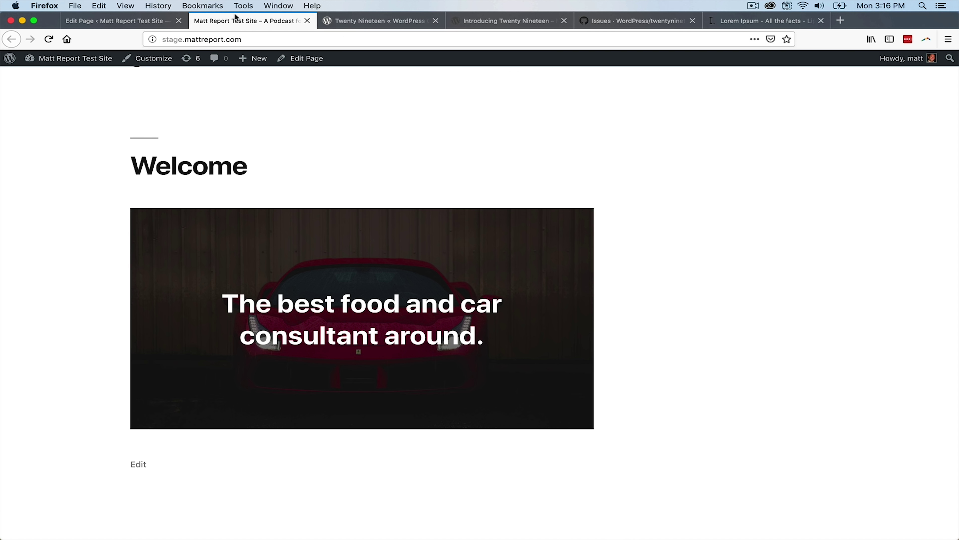
pyautogui.click(123, 23)
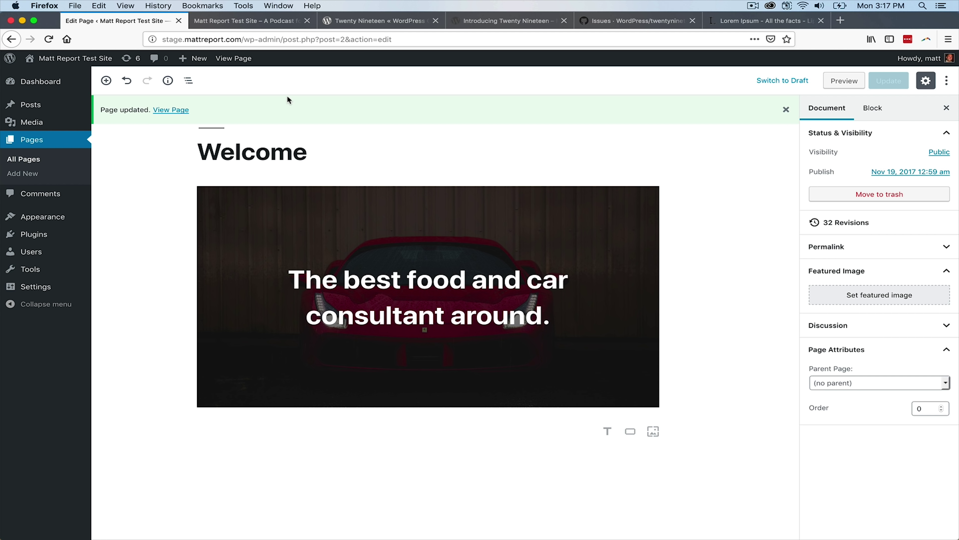
pyautogui.click(237, 25)
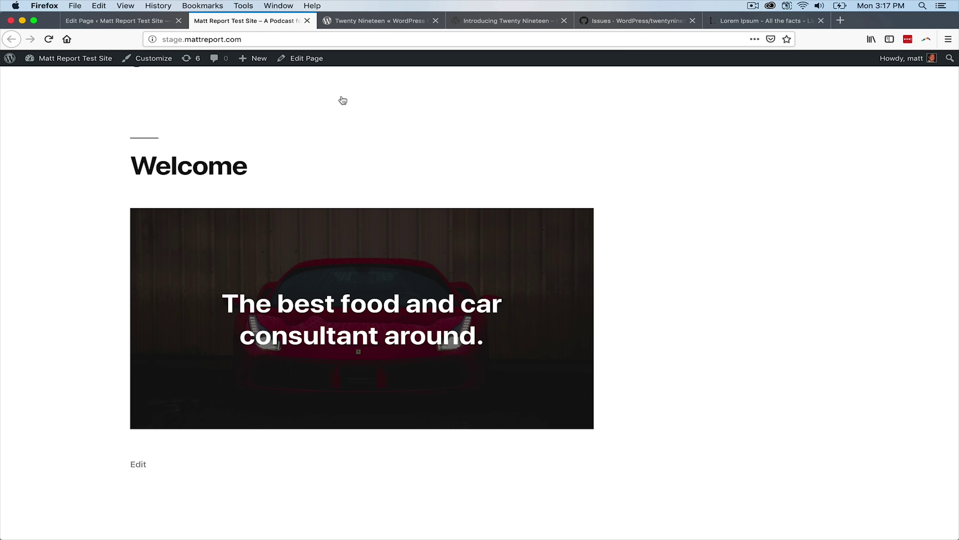
pyautogui.click(116, 22)
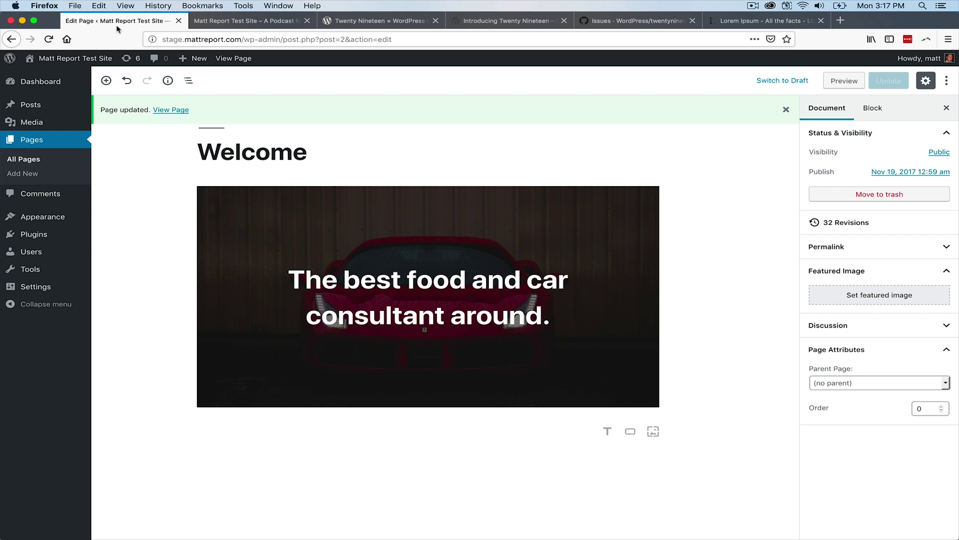
# Turn on Fixed Background for the cover, set its overlay color to bright blue, and expand its advanced settings.
pyautogui.click(565, 336)
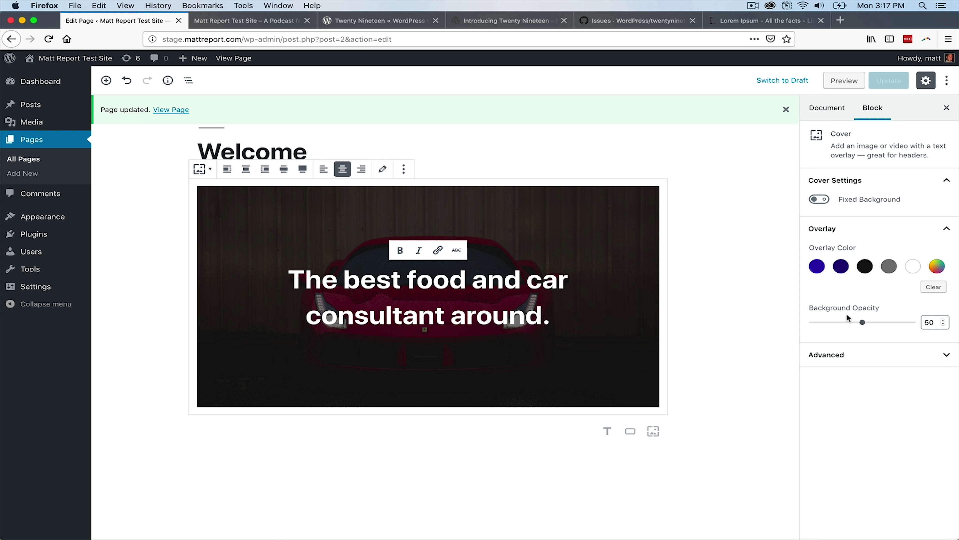
pyautogui.click(850, 204)
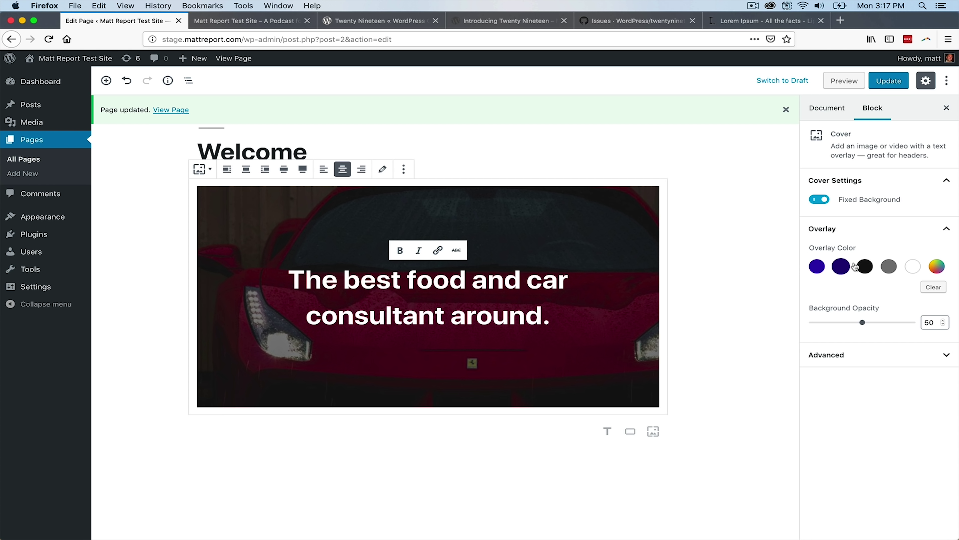
pyautogui.click(816, 266)
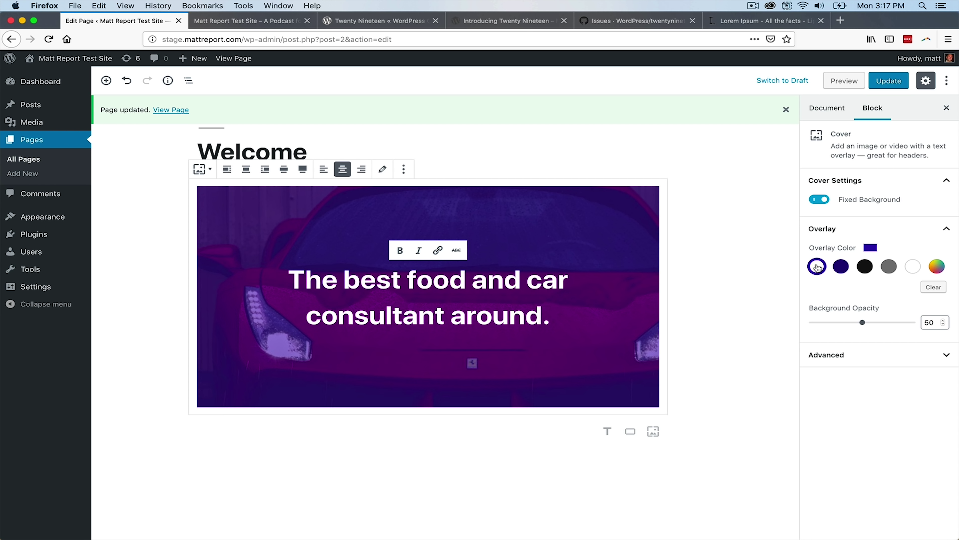
pyautogui.moveTo(865, 324)
pyautogui.mouseDown()
pyautogui.moveTo(826, 322)
pyautogui.moveTo(876, 322)
pyautogui.moveTo(842, 322)
pyautogui.moveTo(865, 323)
pyautogui.mouseUp()
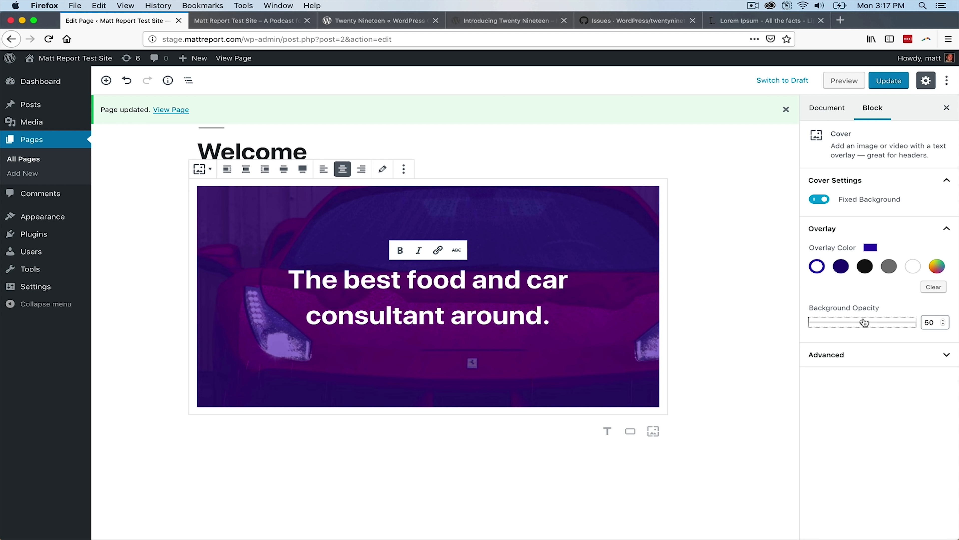
pyautogui.click(852, 361)
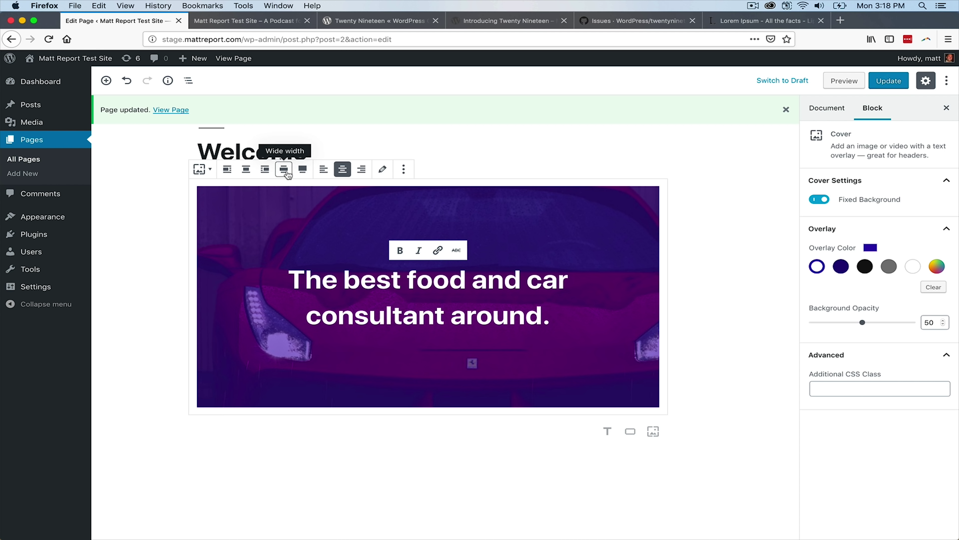
# Try the cover at full width, update the page and examine it on the site's front end.
pyautogui.click(304, 170)
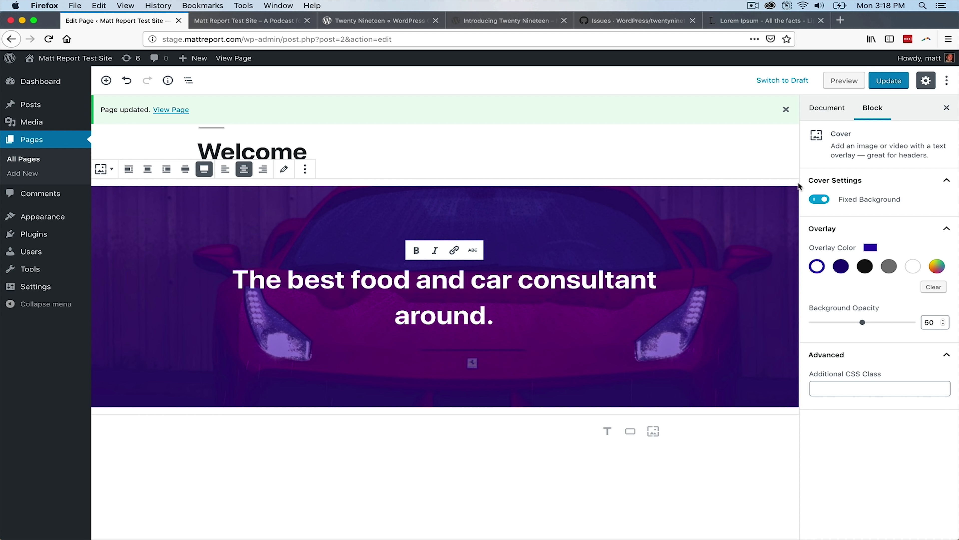
pyautogui.click(880, 86)
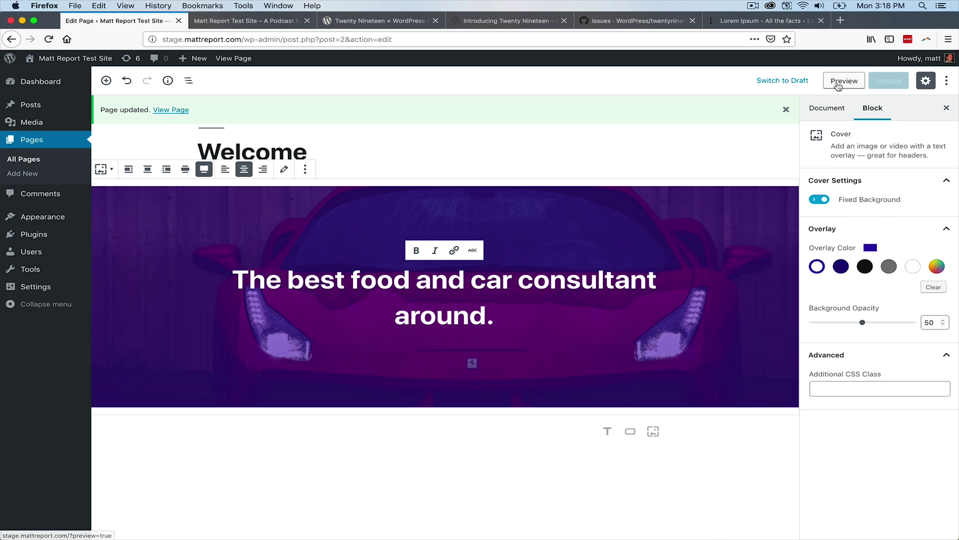
pyautogui.click(224, 23)
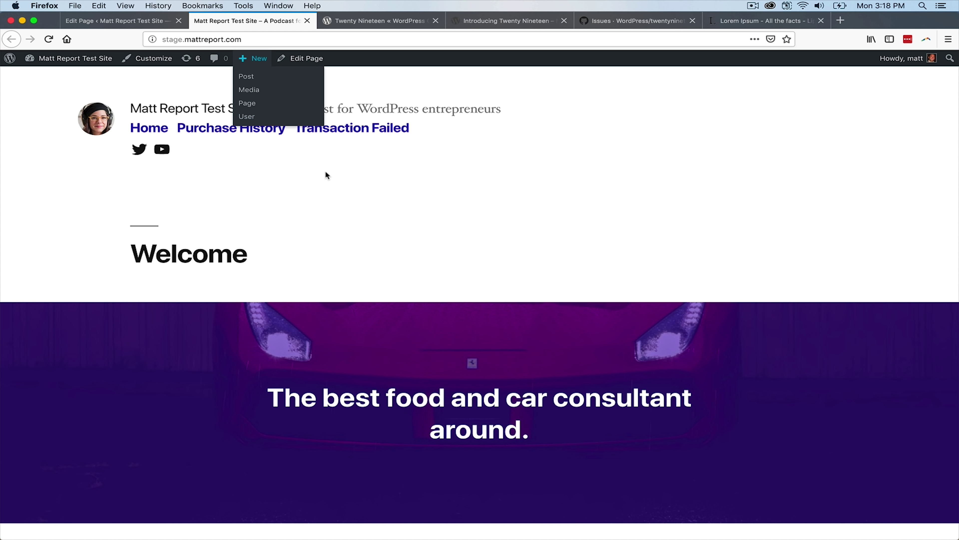
pyautogui.scroll(-5, 430, 224)
pyautogui.scroll(-1, 525, 198)
pyautogui.scroll(8, 525, 197)
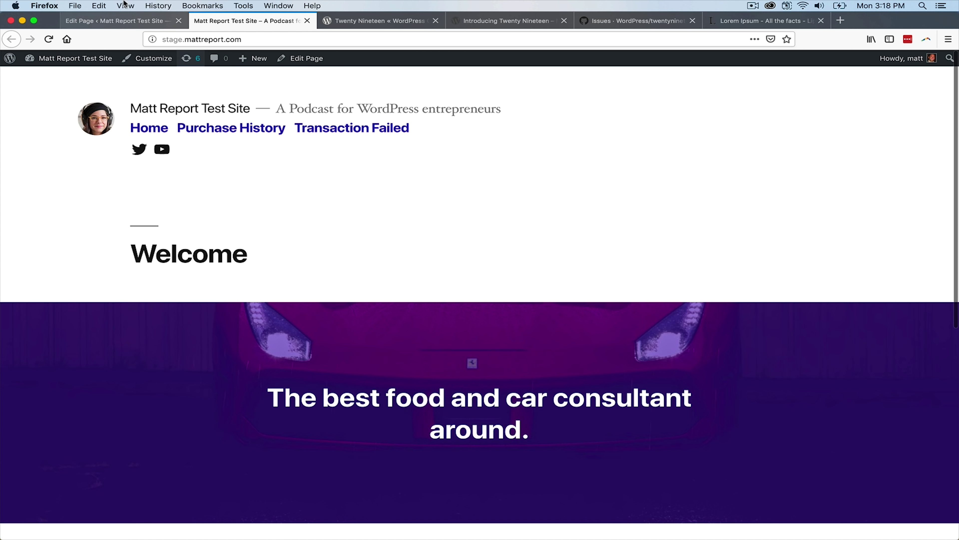
# Set the cover to wide width, update the page and return to the site's front end.
pyautogui.click(124, 22)
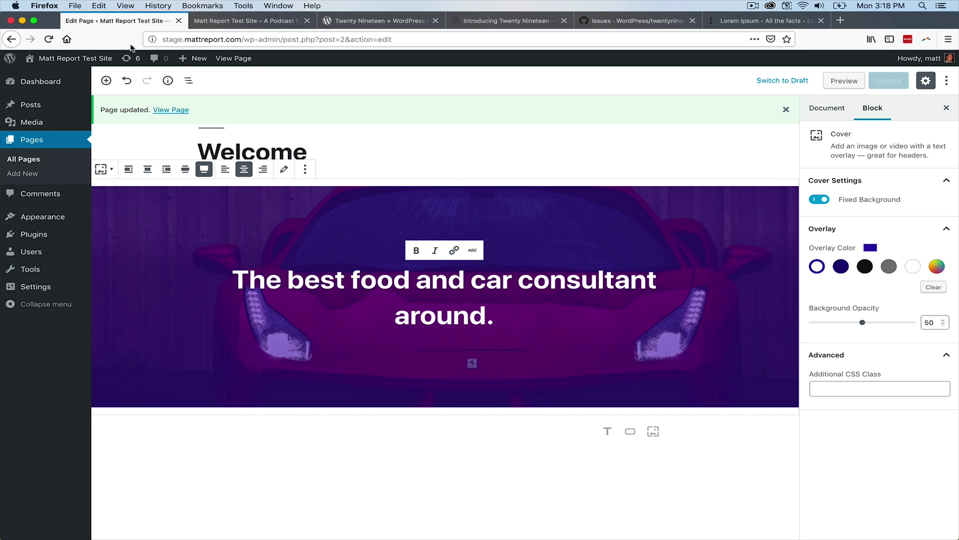
pyautogui.click(187, 171)
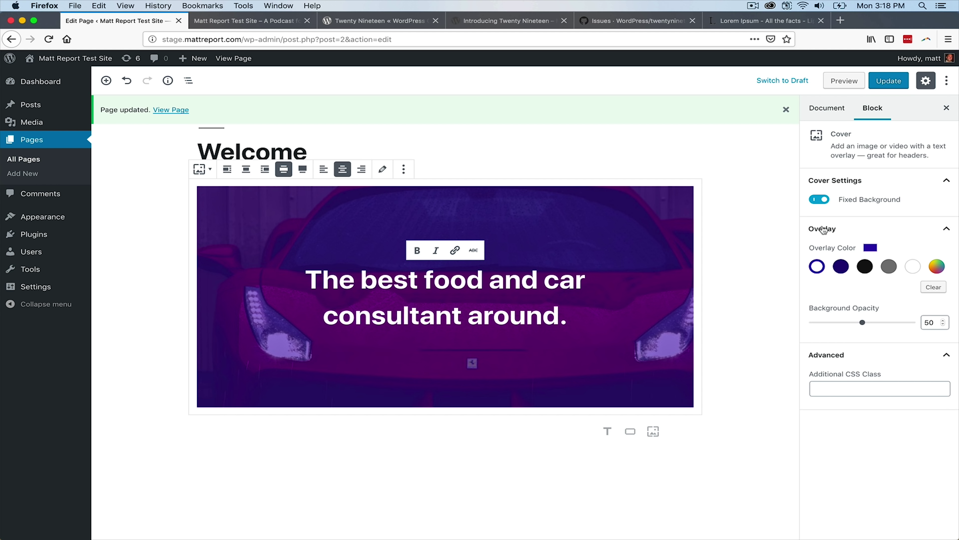
pyautogui.click(884, 84)
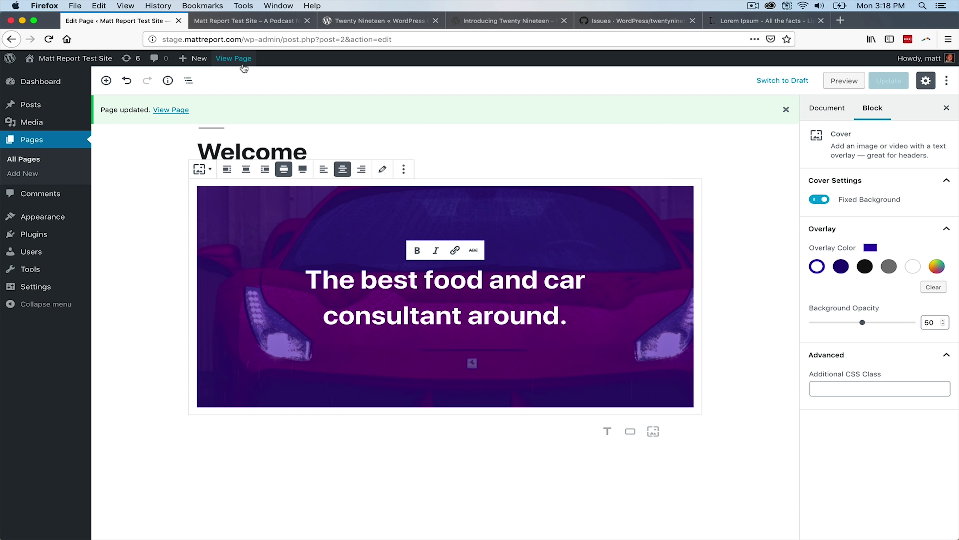
pyautogui.click(252, 19)
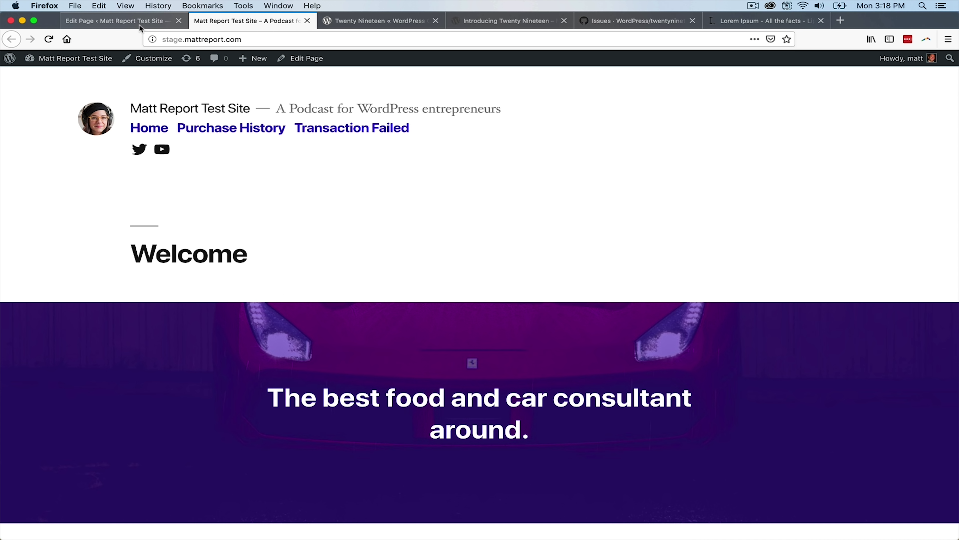
# Reload the site's front end and examine how the wide cover displays.
pyautogui.click(55, 41)
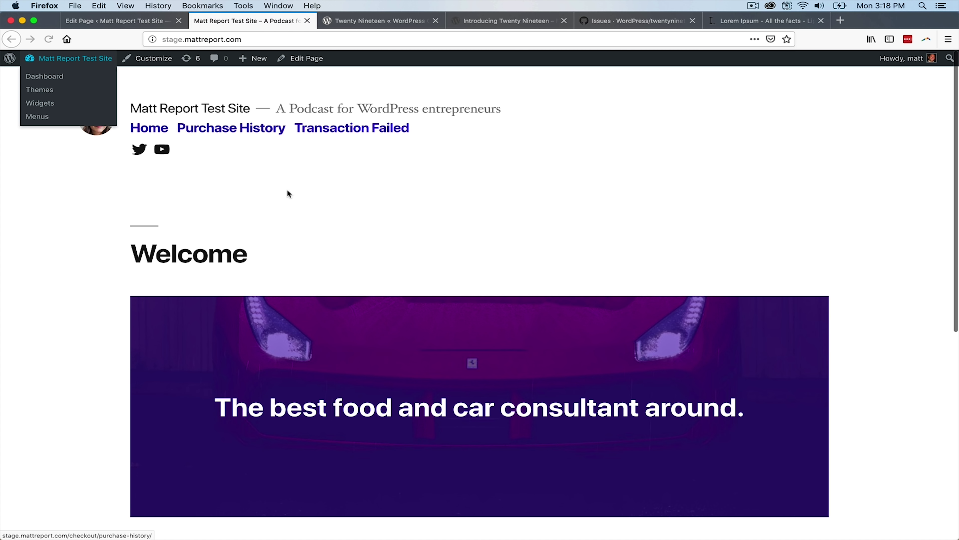
pyautogui.scroll(-5, 510, 214)
pyautogui.scroll(5, 513, 296)
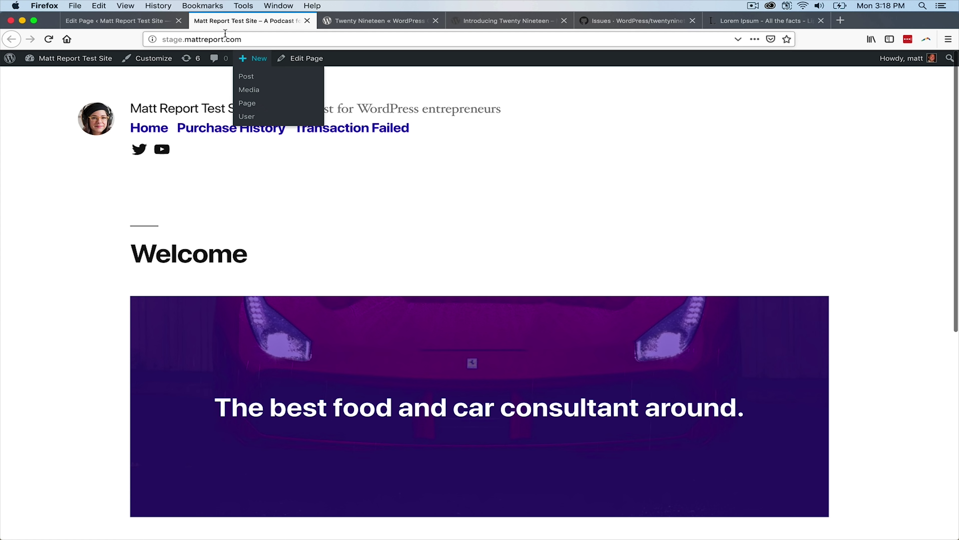
# Set the cover to full width, clear its overlay color and update the page.
pyautogui.click(117, 21)
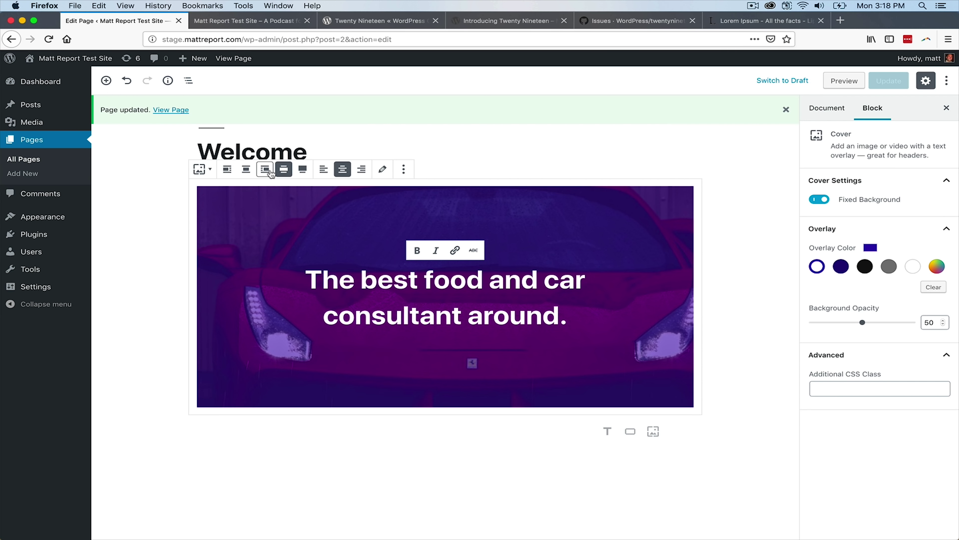
pyautogui.click(303, 170)
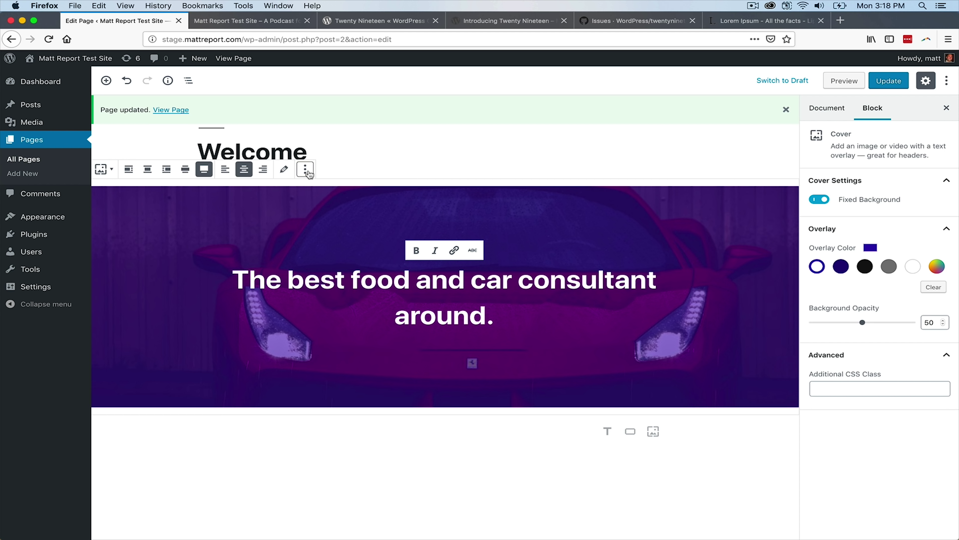
pyautogui.click(933, 287)
pyautogui.click(888, 80)
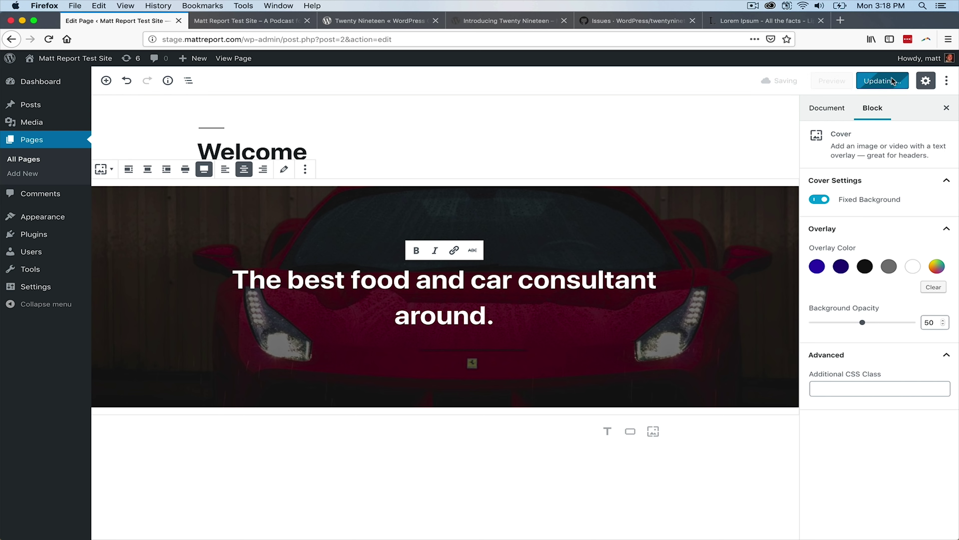
pyautogui.click(839, 86)
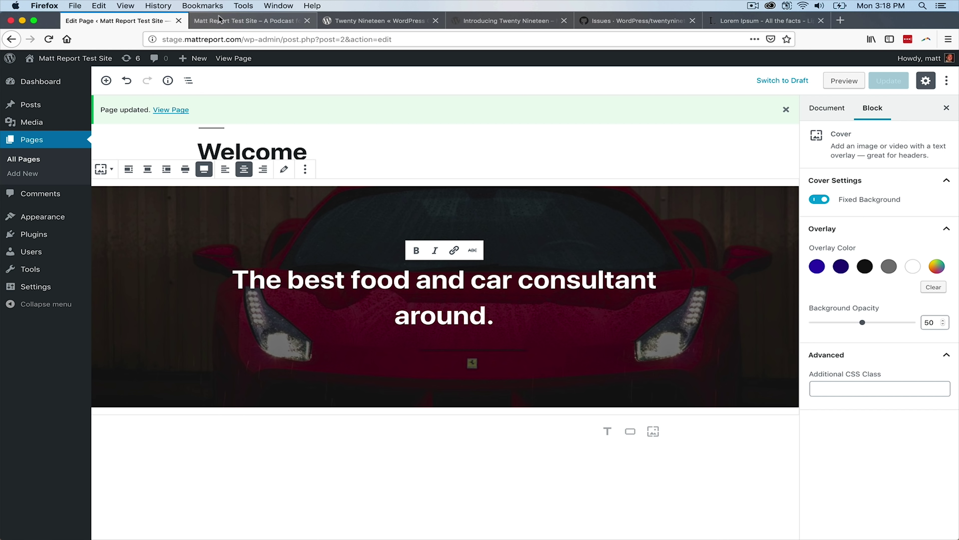
# Examine the cover on the front end and compare it with the Introducing Twenty Nineteen post and the Codex demo.
pyautogui.scroll(-5, 317, 242)
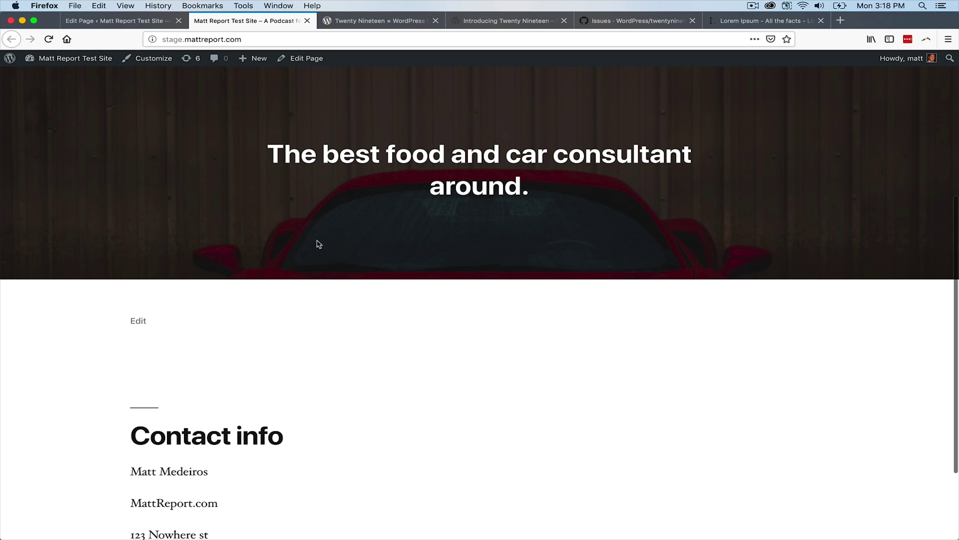
pyautogui.scroll(6, 321, 128)
pyautogui.click(466, 25)
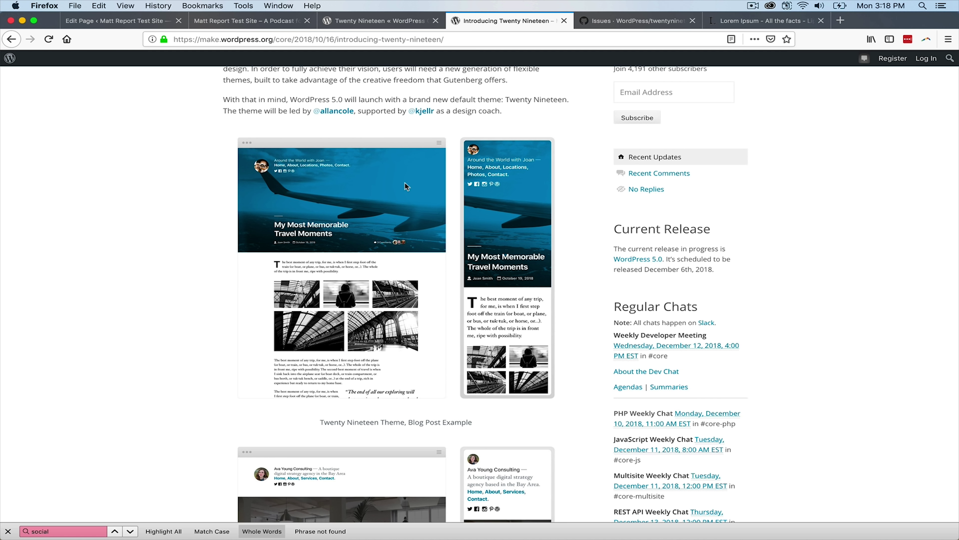
pyautogui.scroll(-3, 405, 182)
pyautogui.click(366, 23)
pyautogui.scroll(-1, 337, 108)
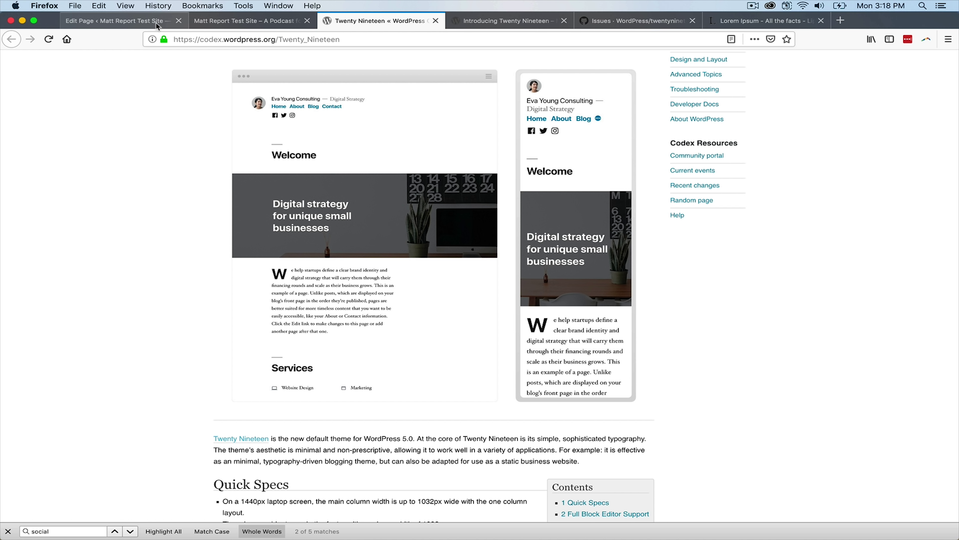
# Left-align the headline in the cover block and update the page.
pyautogui.click(168, 26)
pyautogui.doubleClick(432, 282)
pyautogui.tripleClick(432, 281)
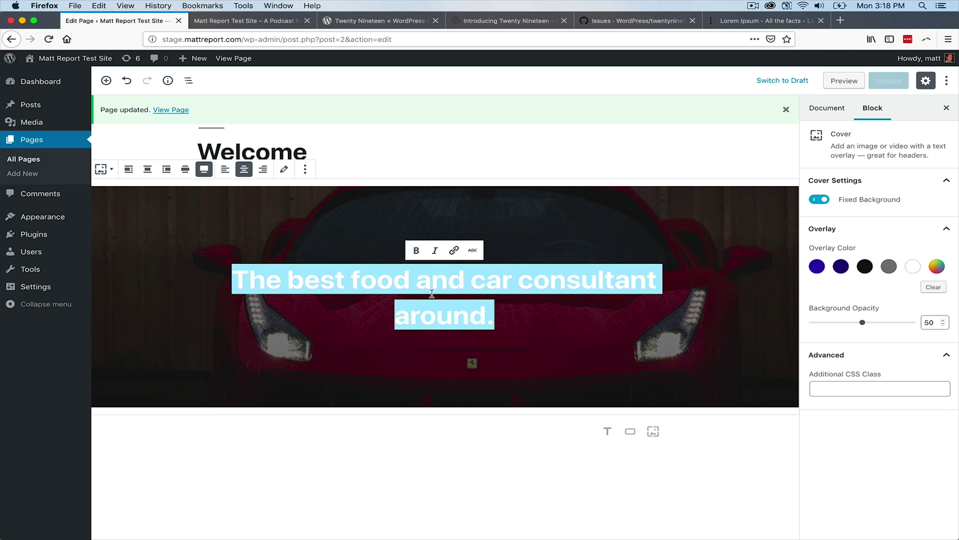
pyautogui.click(225, 169)
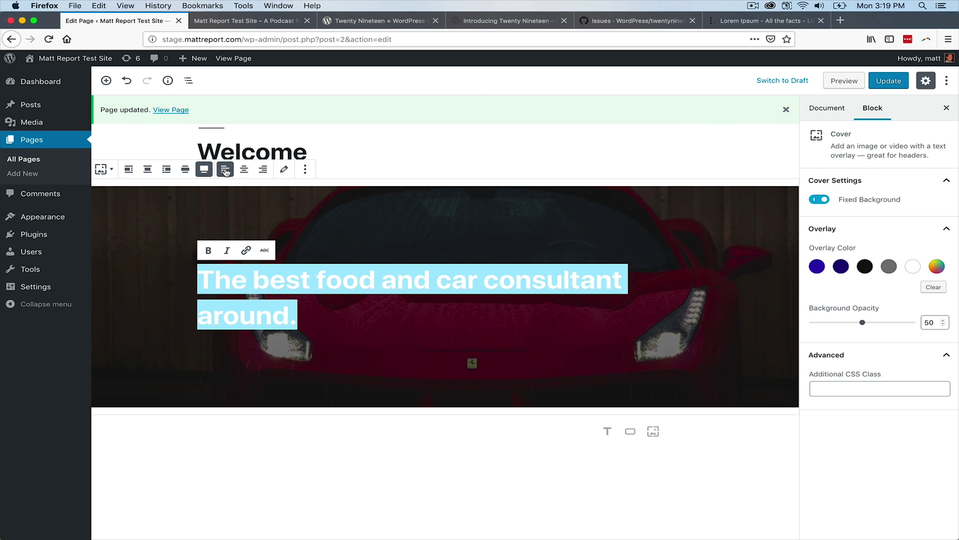
pyautogui.click(316, 281)
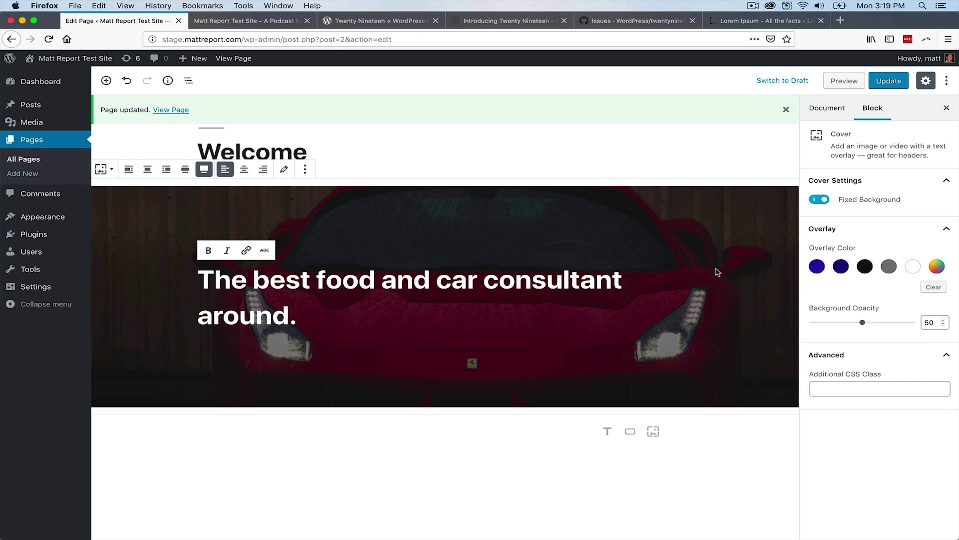
pyautogui.click(883, 82)
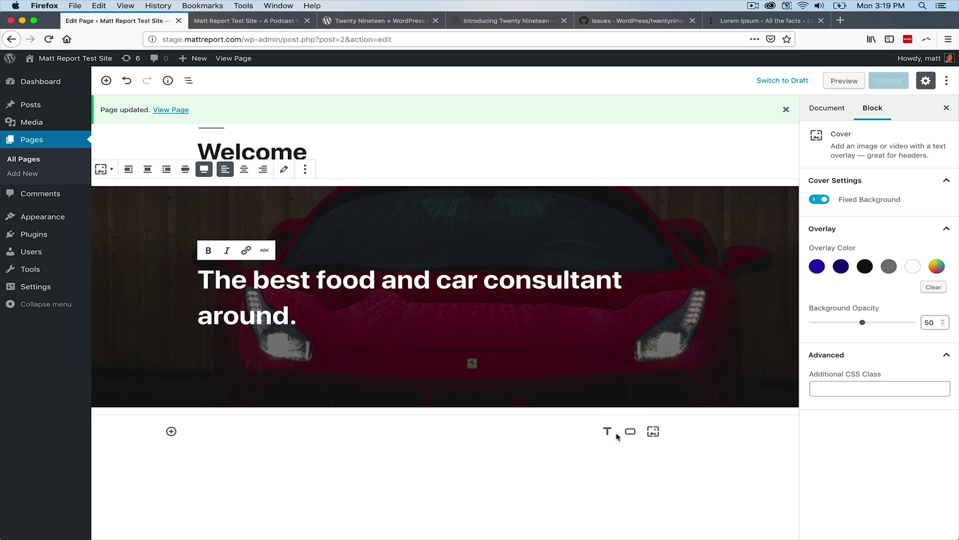
# Add a paragraph below the cover reading "We welcome you to the best food and car consultants in the North East.".
pyautogui.click(172, 431)
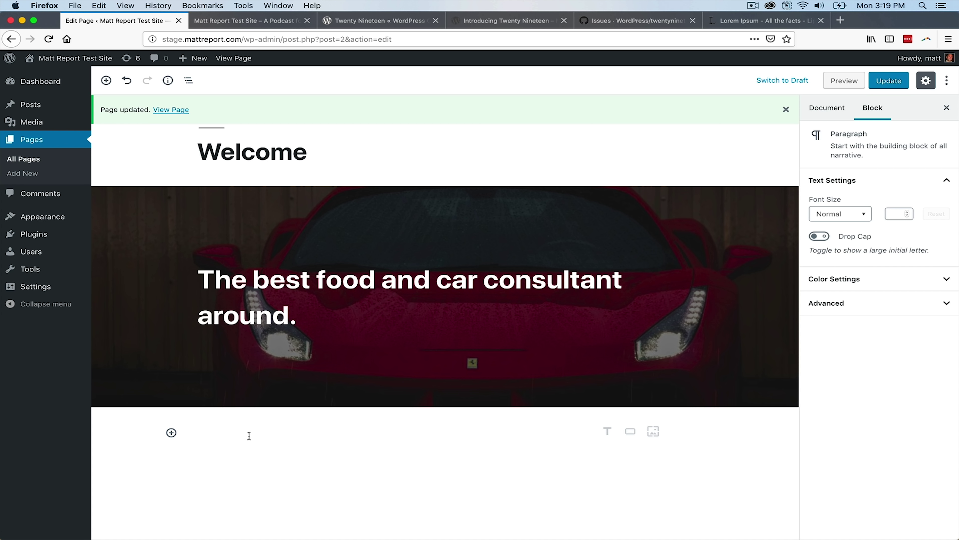
pyautogui.write('Welcomet')
pyautogui.press('BackSpace')
pyautogui.press('BackSpace')
pyautogui.press('BackSpace')
pyautogui.press('BackSpace')
pyautogui.press('BackSpace')
pyautogui.press('BackSpace')
pyautogui.press('BackSpace')
pyautogui.write('e welcome ')
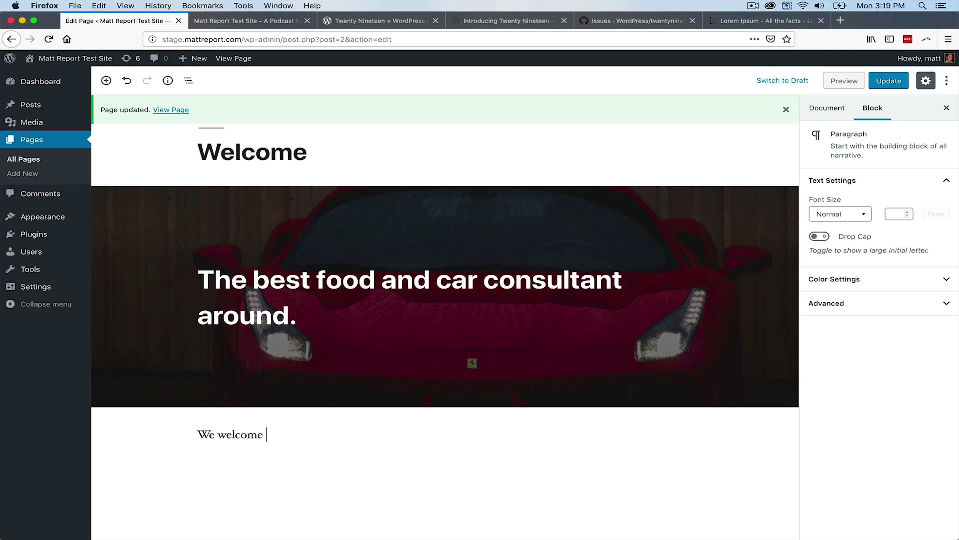
pyautogui.write('you tot he')
pyautogui.press('BackSpace')
pyautogui.press('BackSpace')
pyautogui.press('BackSpace')
pyautogui.press('BackSpace')
pyautogui.write('the best food and car consul')
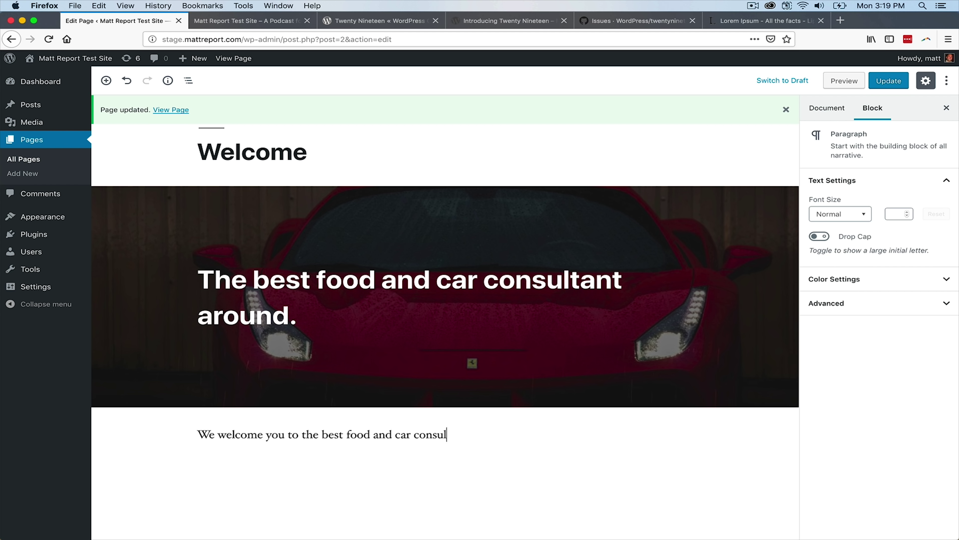
pyautogui.write('tants in the North East.')
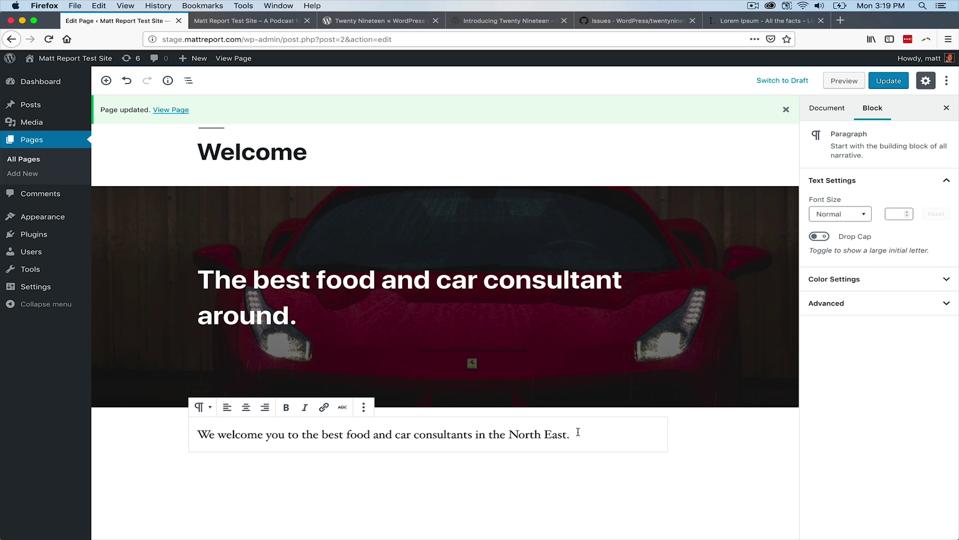
# Lengthen the welcome paragraph by copying its sentence and pasting it six more times after the original.
pyautogui.moveTo(578, 432); pyautogui.dragTo(242, 430)
pyautogui.tripleClick(242, 431)
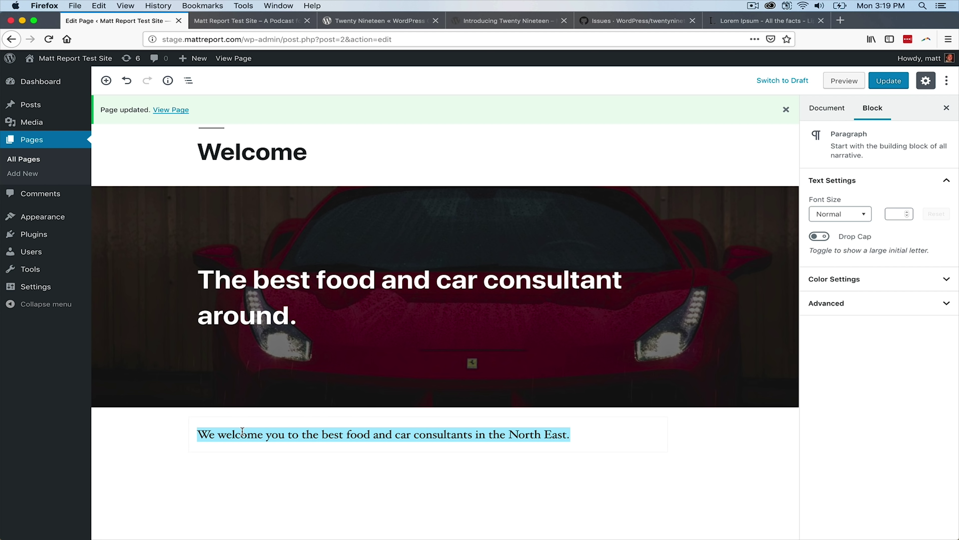
pyautogui.click(581, 431)
pyautogui.press('super+v')
pyautogui.press('super+v')
pyautogui.press('super+v')
pyautogui.press('super+v')
pyautogui.press('super+v')
pyautogui.press('super+v')
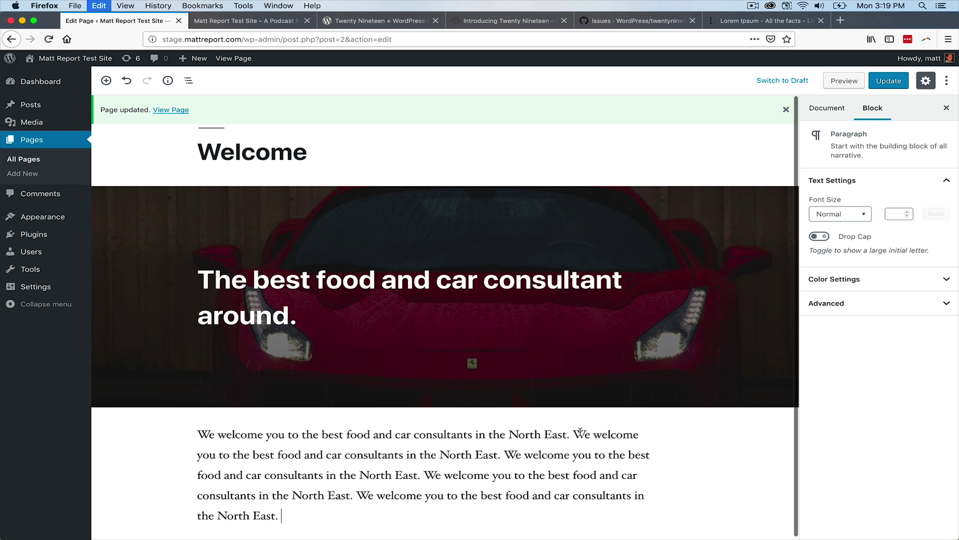
pyautogui.scroll(-1, 501, 434)
pyautogui.scroll(-1, 502, 434)
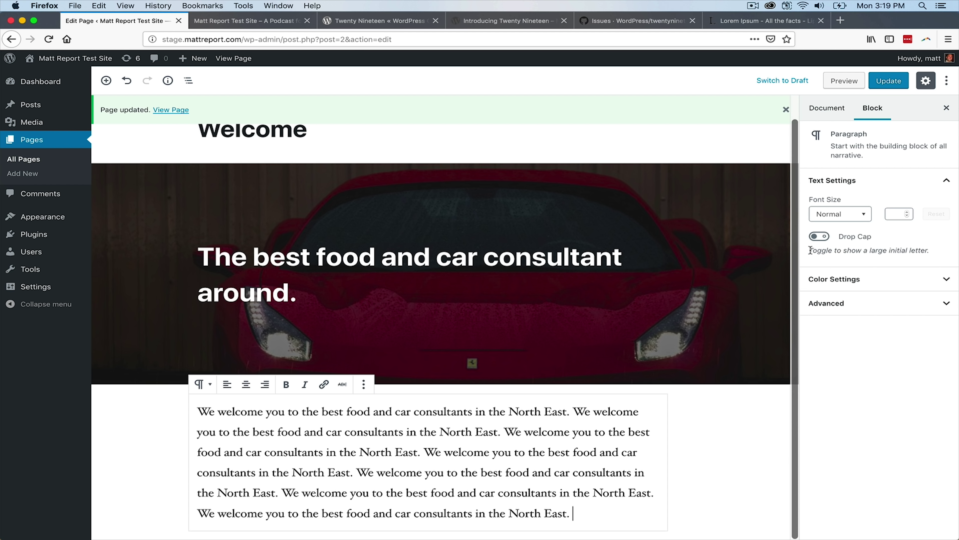
# Turn on Drop Cap for the welcome paragraph, update the page and check it on the front end.
pyautogui.click(823, 237)
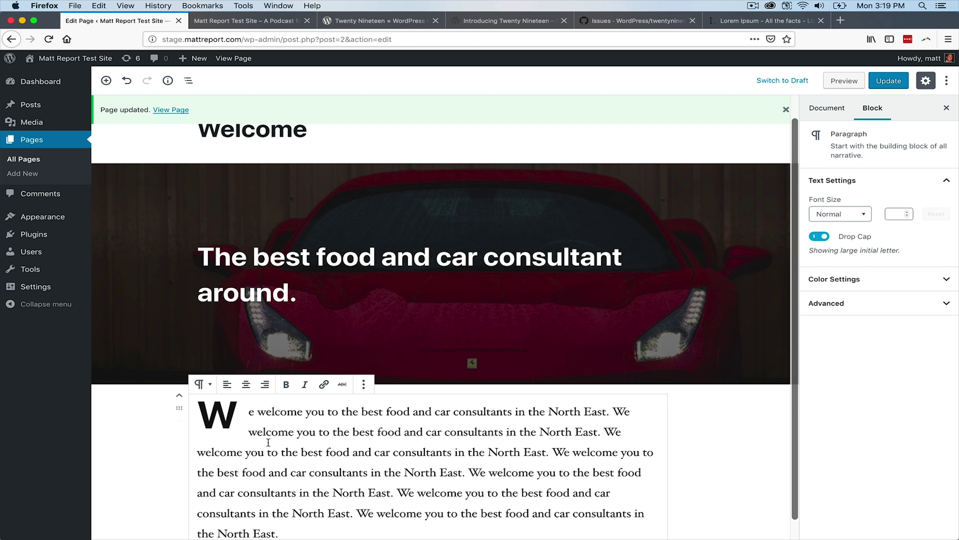
pyautogui.click(885, 86)
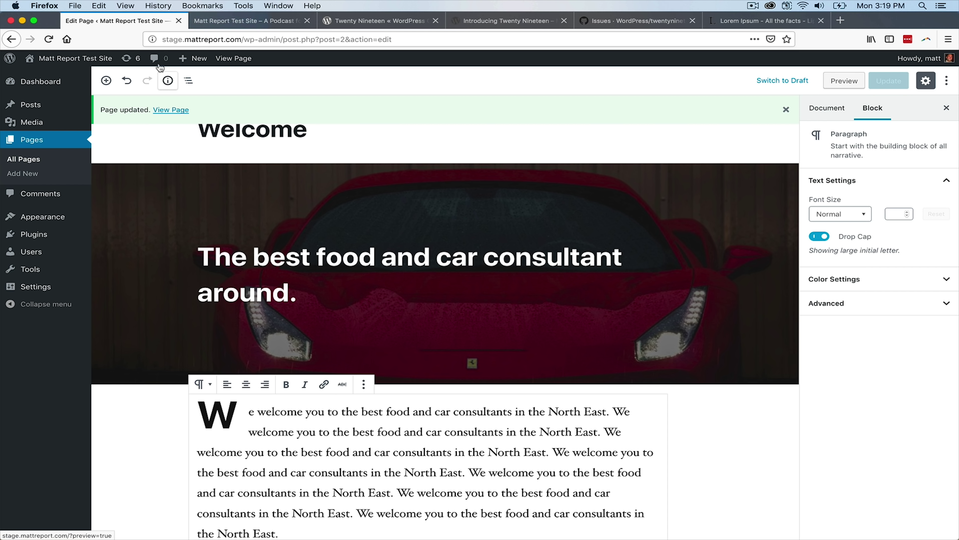
pyautogui.click(244, 23)
pyautogui.scroll(-8, 440, 313)
pyautogui.scroll(-4, 386, 357)
pyautogui.scroll(4, 332, 291)
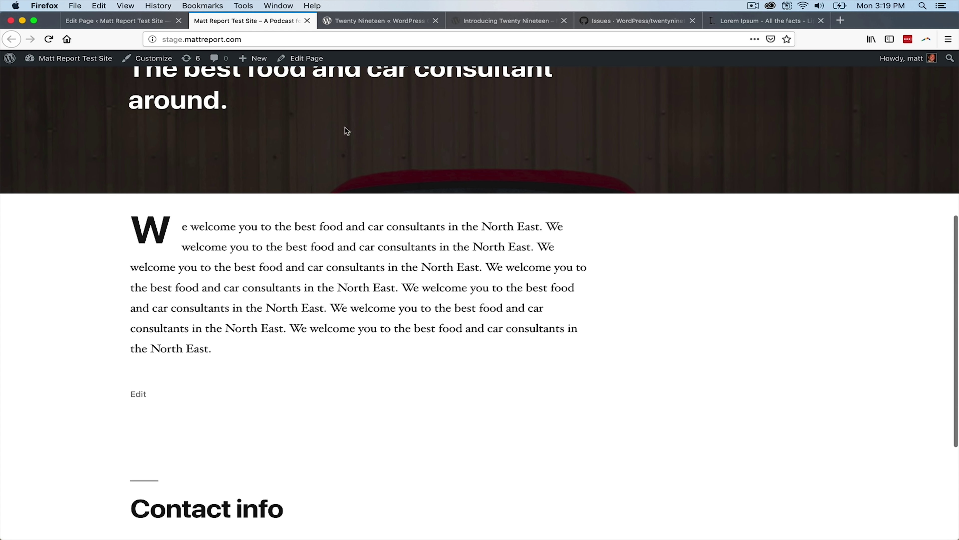
# Search the Twenty Nineteen Codex page for "services" and examine how the demo's Services section is laid out.
pyautogui.click(384, 18)
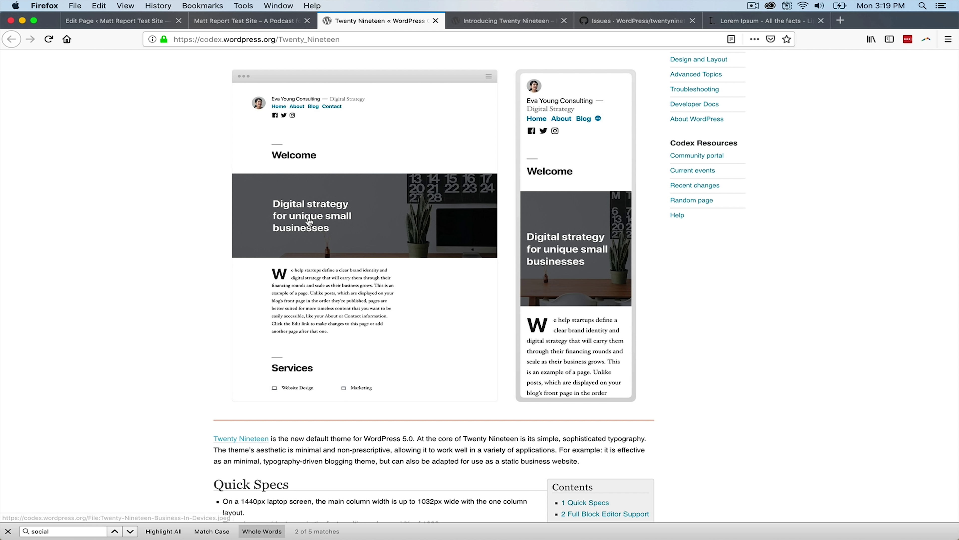
pyautogui.scroll(-5, 320, 257)
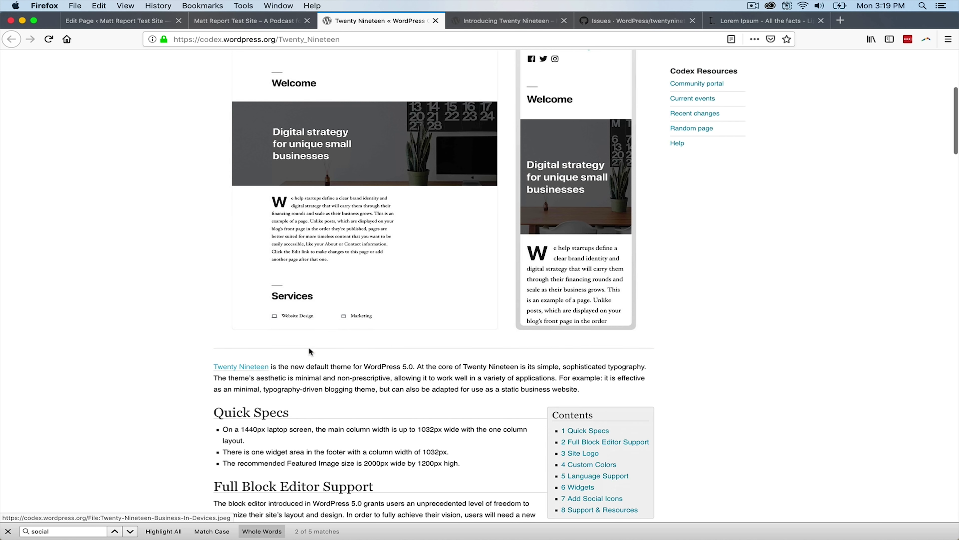
pyautogui.scroll(-5, 324, 306)
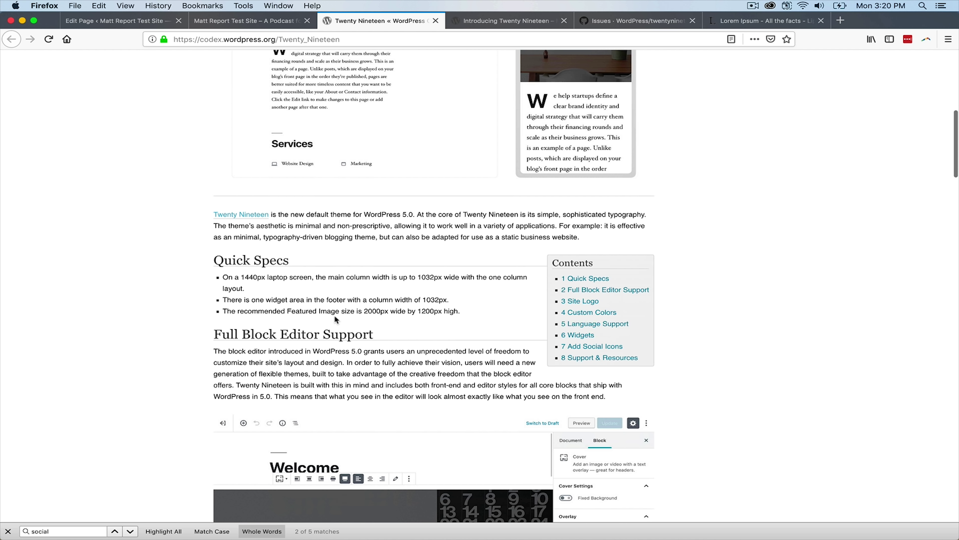
pyautogui.press('super+f')
pyautogui.write('services')
pyautogui.scroll(5, 353, 351)
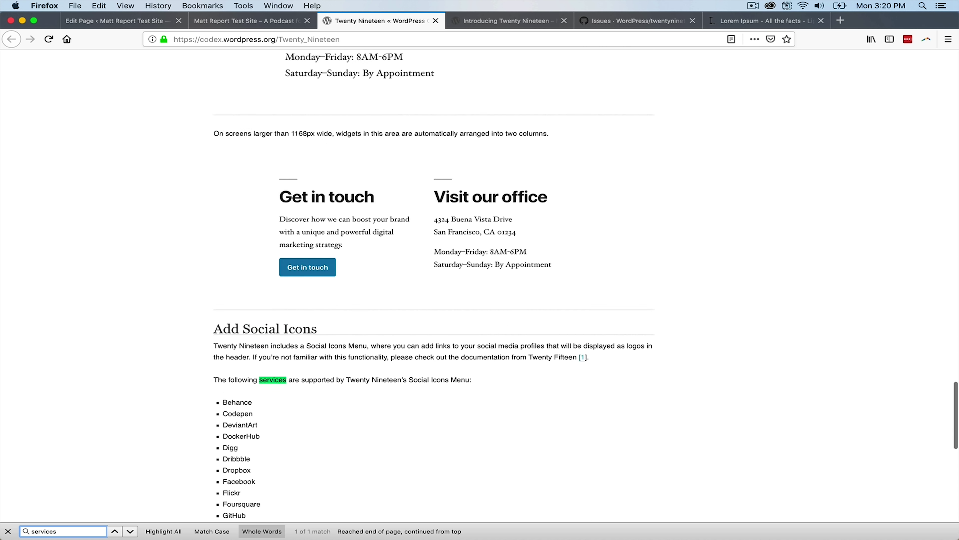
pyautogui.scroll(-5, 354, 350)
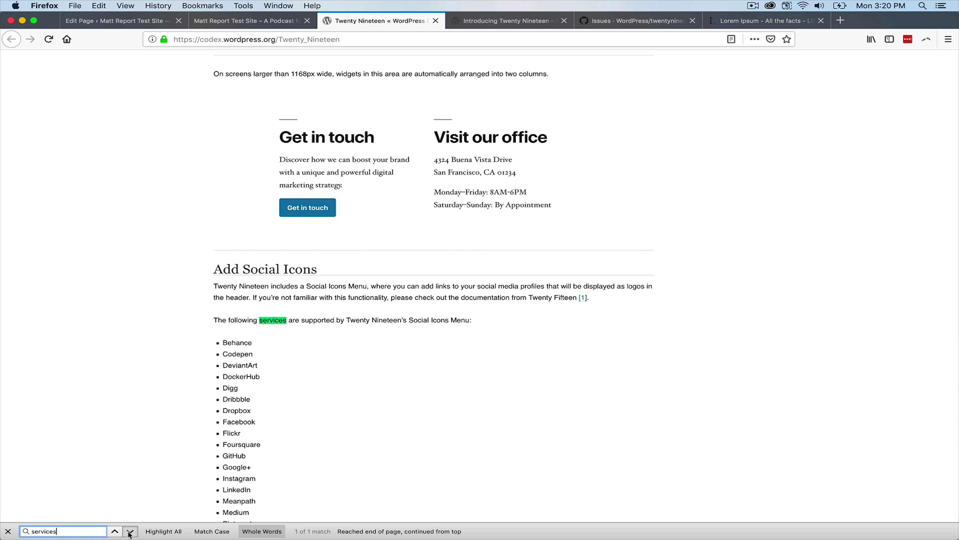
pyautogui.scroll(20, 293, 360)
pyautogui.scroll(-15, 294, 362)
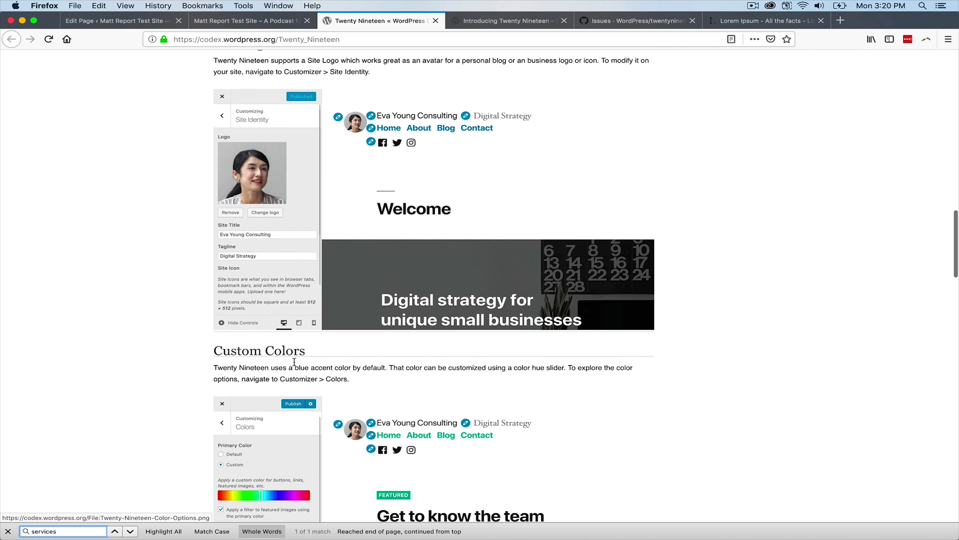
pyautogui.scroll(20, 294, 366)
pyautogui.scroll(-1, 328, 414)
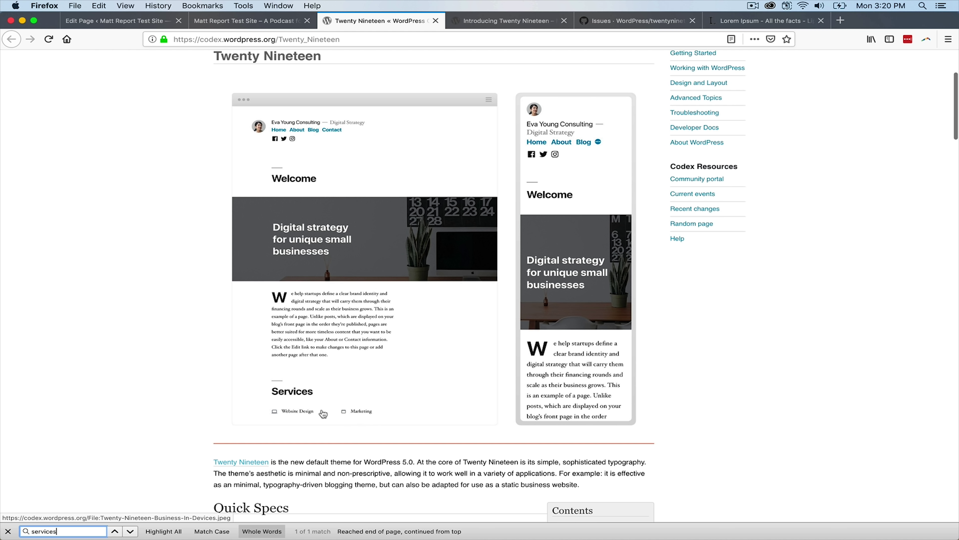
# Insert a Columns block below the welcome paragraph in the page editor and place the cursor in its first column.
pyautogui.click(247, 25)
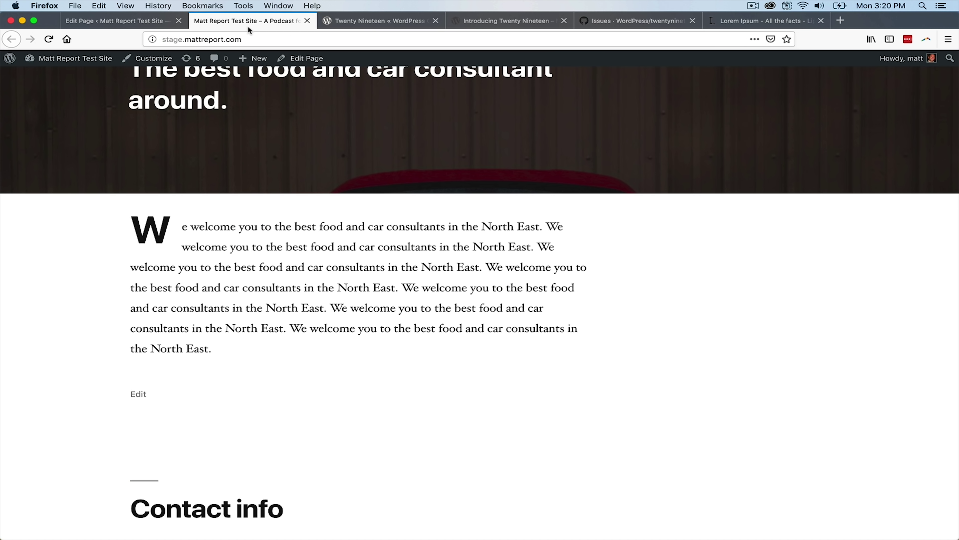
pyautogui.click(148, 20)
pyautogui.click(105, 81)
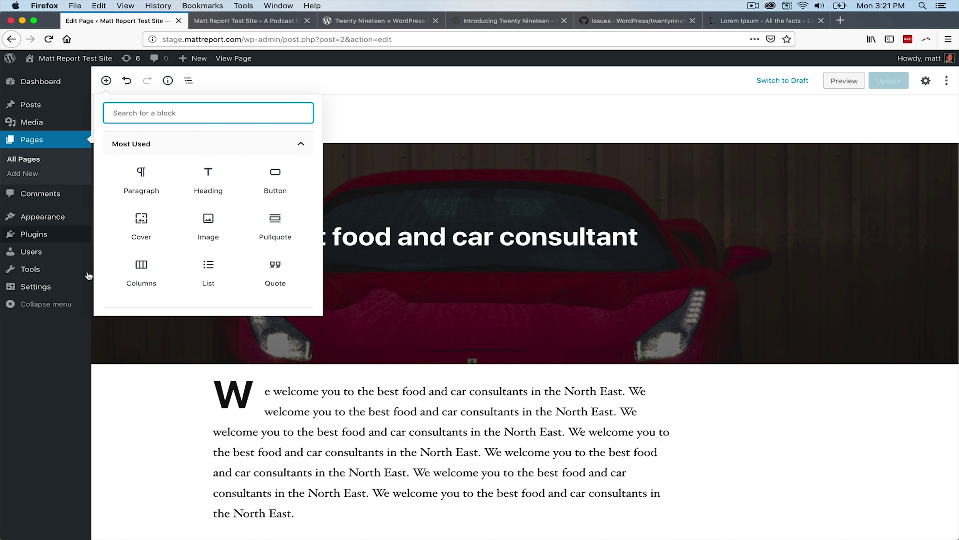
pyautogui.click(131, 274)
pyautogui.scroll(-4, 267, 332)
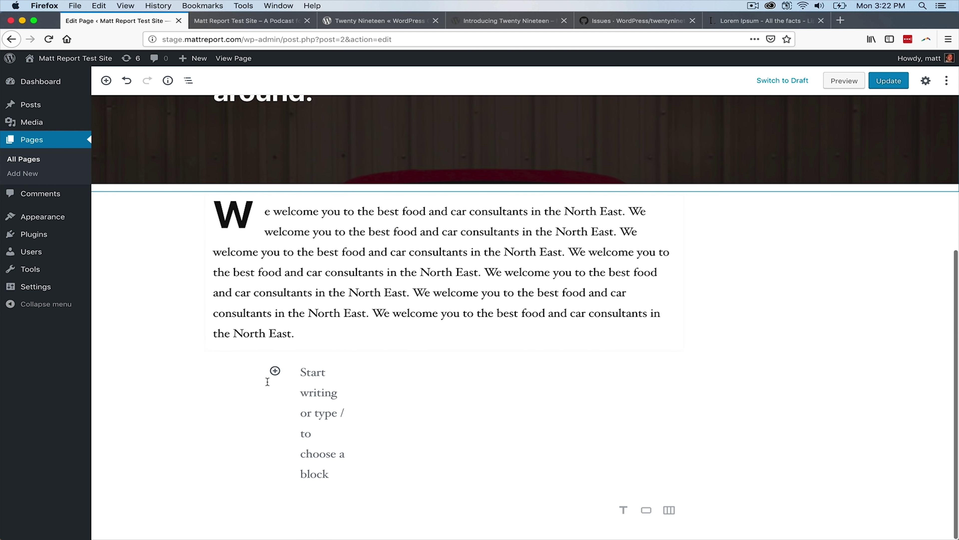
pyautogui.click(295, 379)
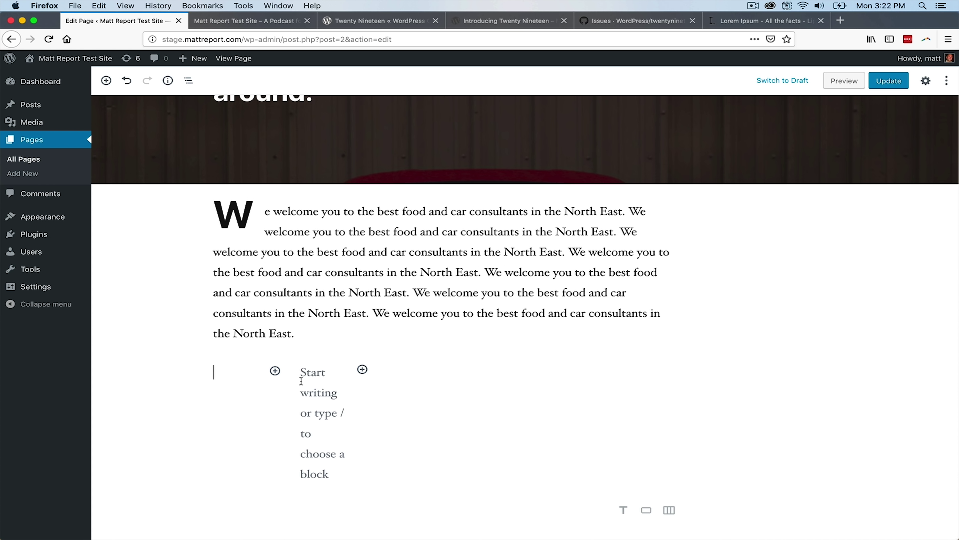
pyautogui.click(278, 448)
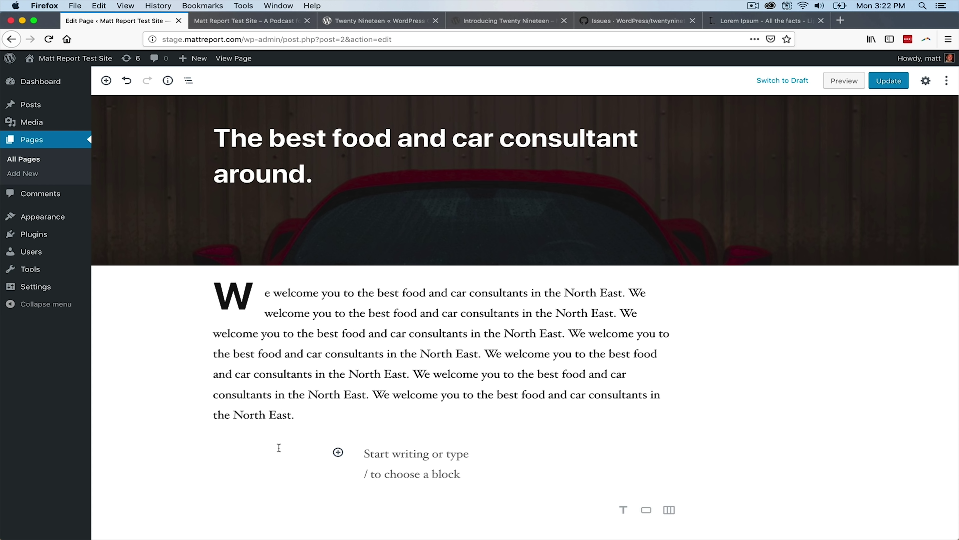
# Enter "Web design" in the first column and "Web Marketing" in the second column below the welcome paragraph.
pyautogui.write('Web design')
pyautogui.click(404, 456)
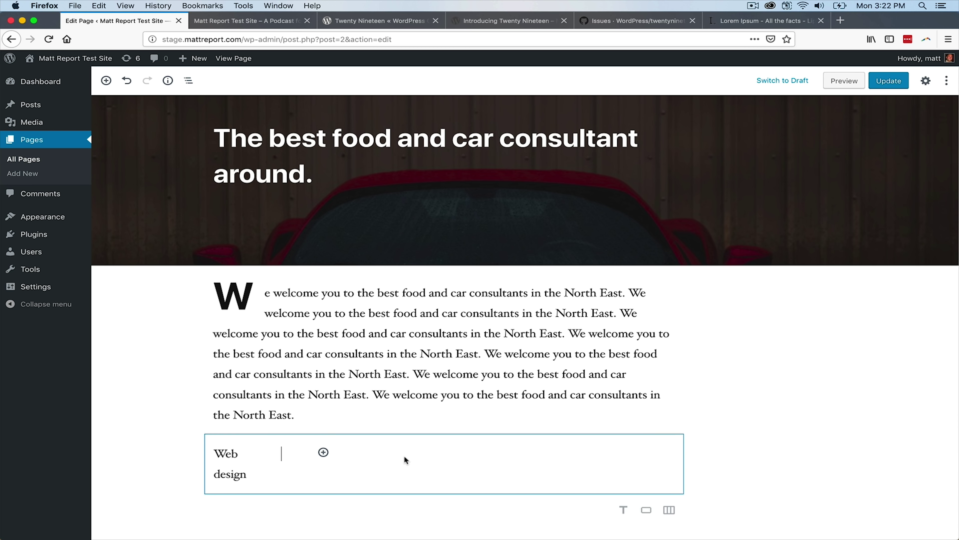
pyautogui.write('Web Marketing')
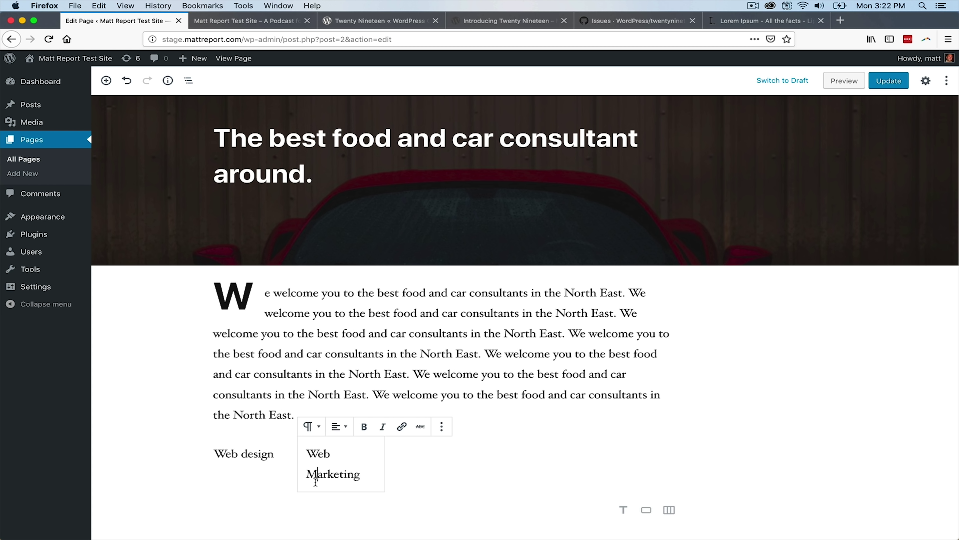
# Try full width on the Columns block, and settle on wide width alignment.
pyautogui.click(288, 478)
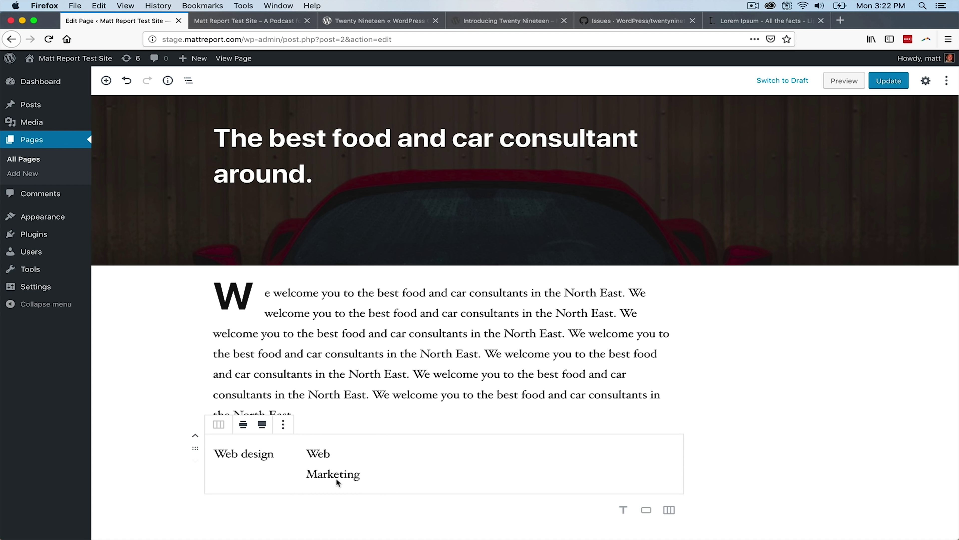
pyautogui.click(269, 428)
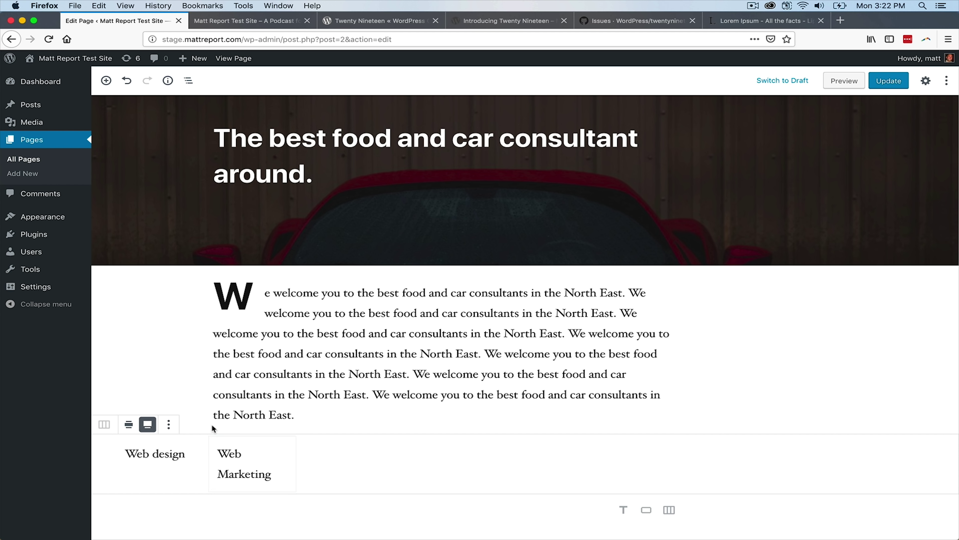
pyautogui.click(128, 424)
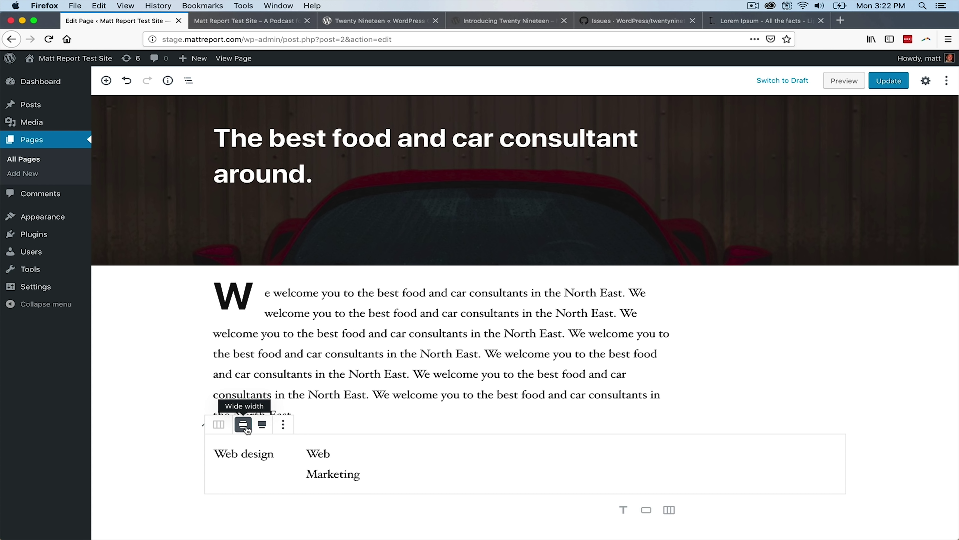
# Show the block settings for the Columns block and set its number of columns to 4.
pyautogui.click(340, 453)
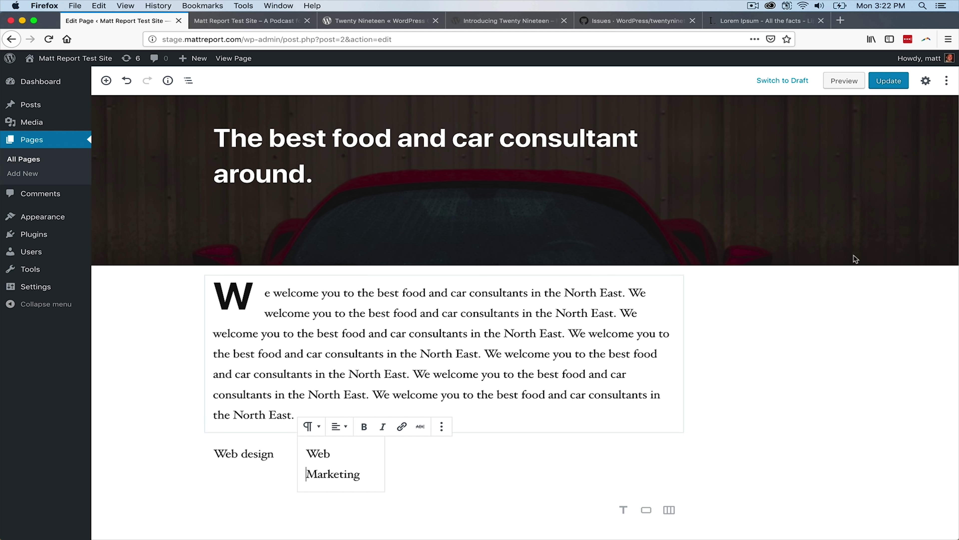
pyautogui.click(926, 80)
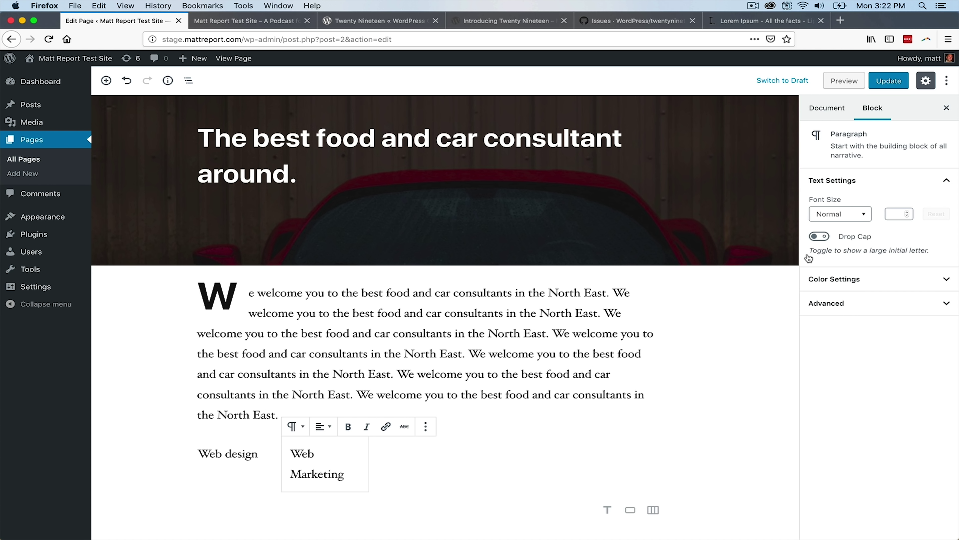
pyautogui.click(250, 454)
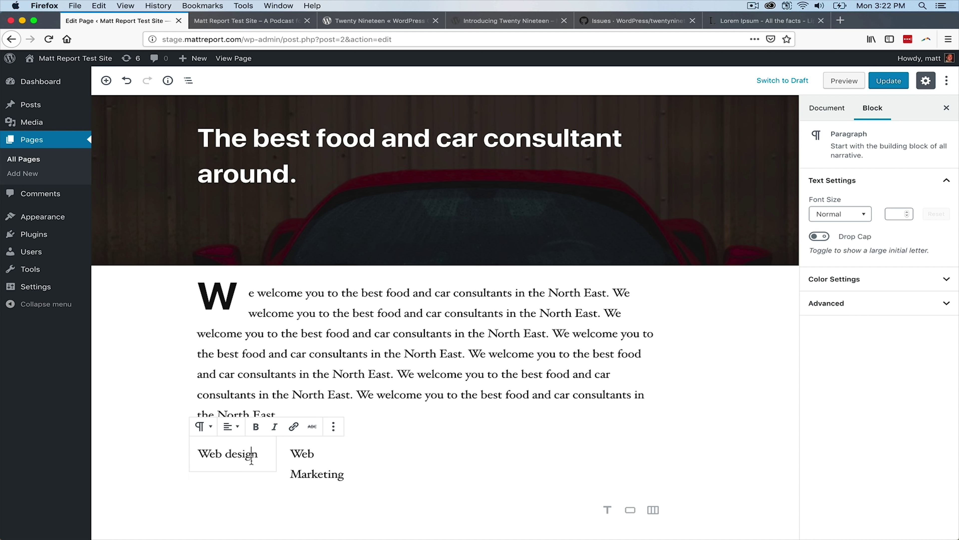
pyautogui.click(342, 445)
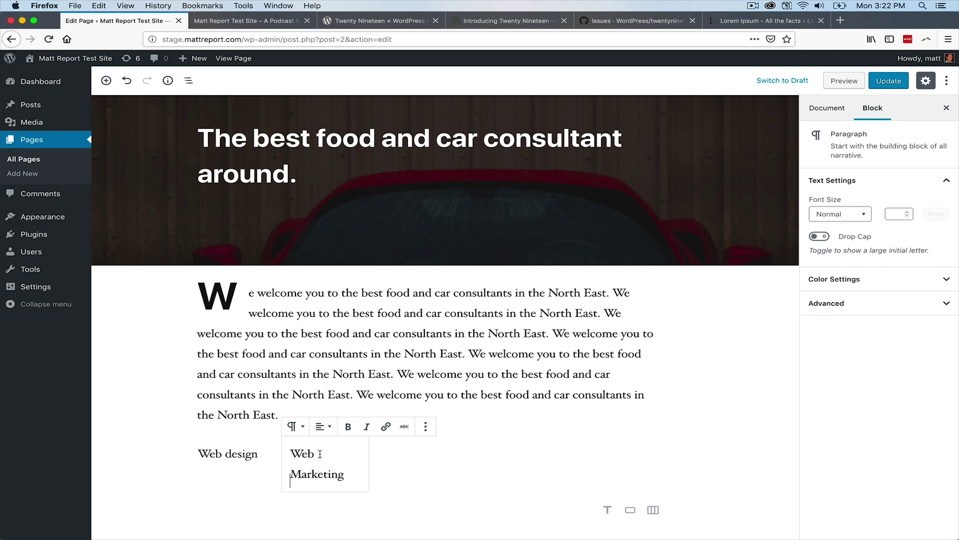
pyautogui.click(406, 455)
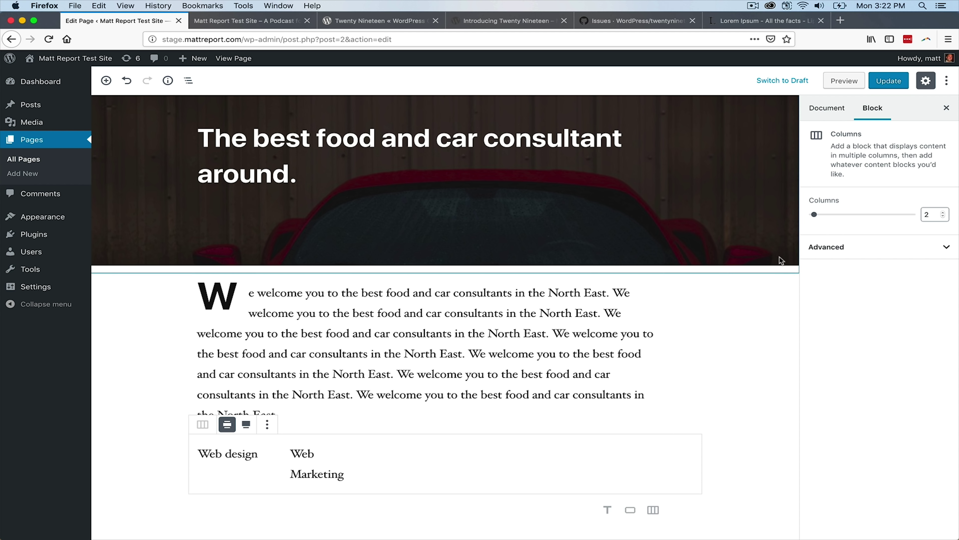
pyautogui.moveTo(818, 218); pyautogui.dragTo(856, 215)
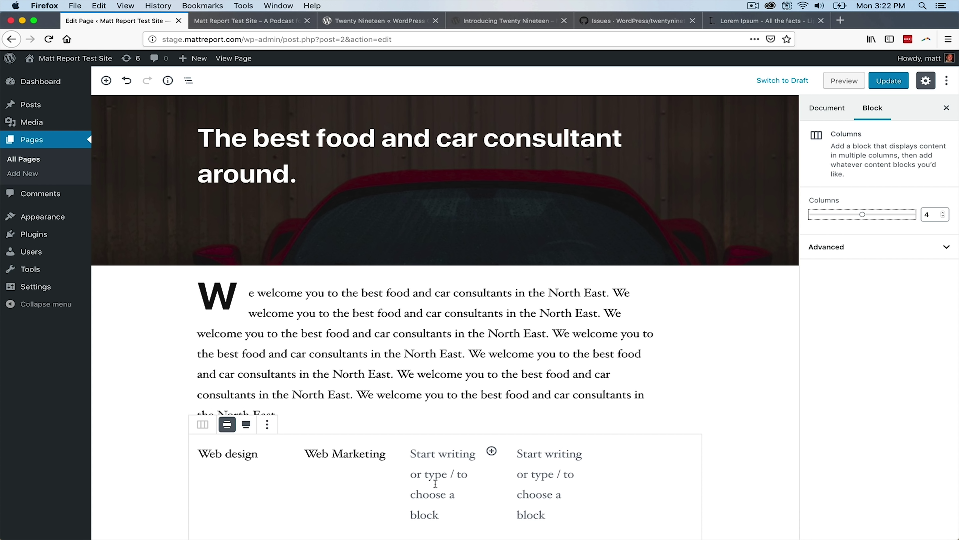
# Fill the third column with "SEO" and the fourth column with "Video production".
pyautogui.click(454, 469)
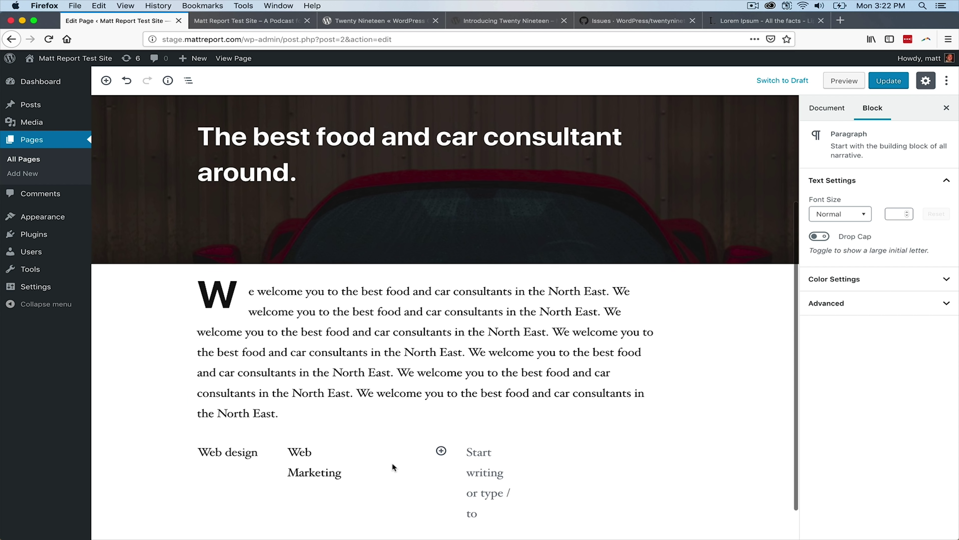
pyautogui.scroll(-1, 392, 462)
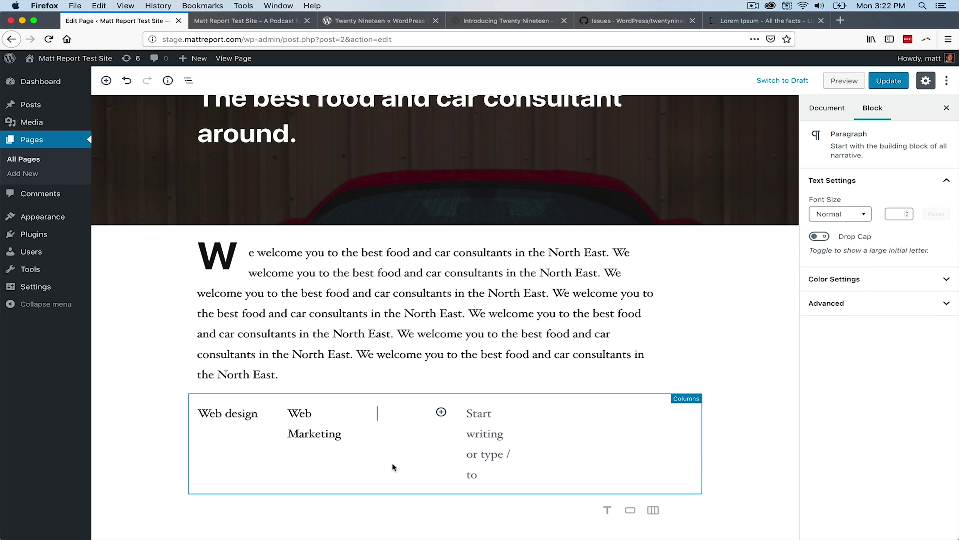
pyautogui.write('SEO')
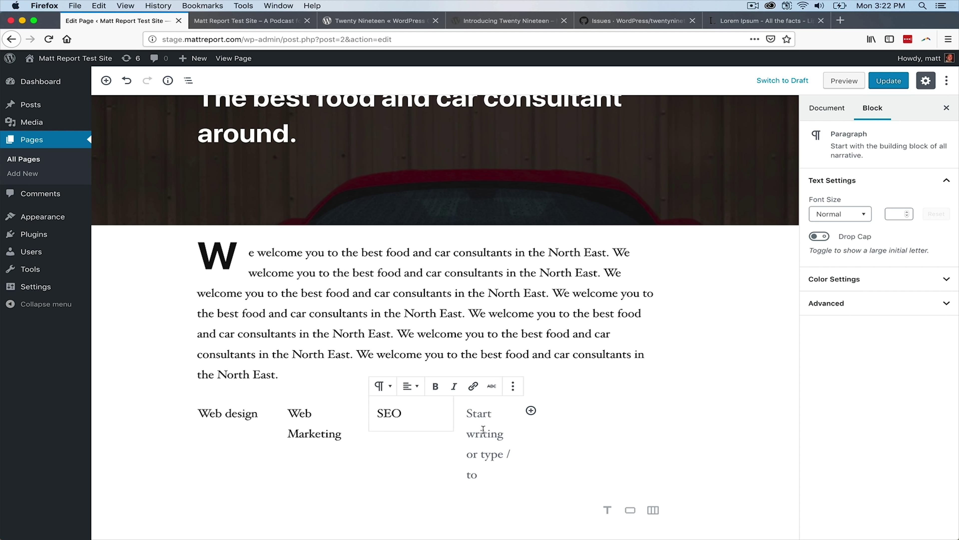
pyautogui.click(483, 429)
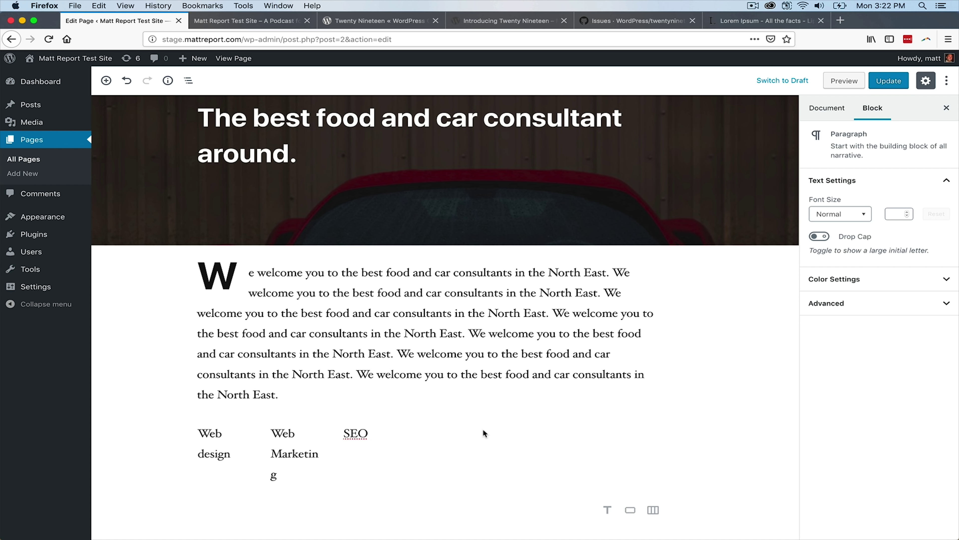
pyautogui.write('Video production')
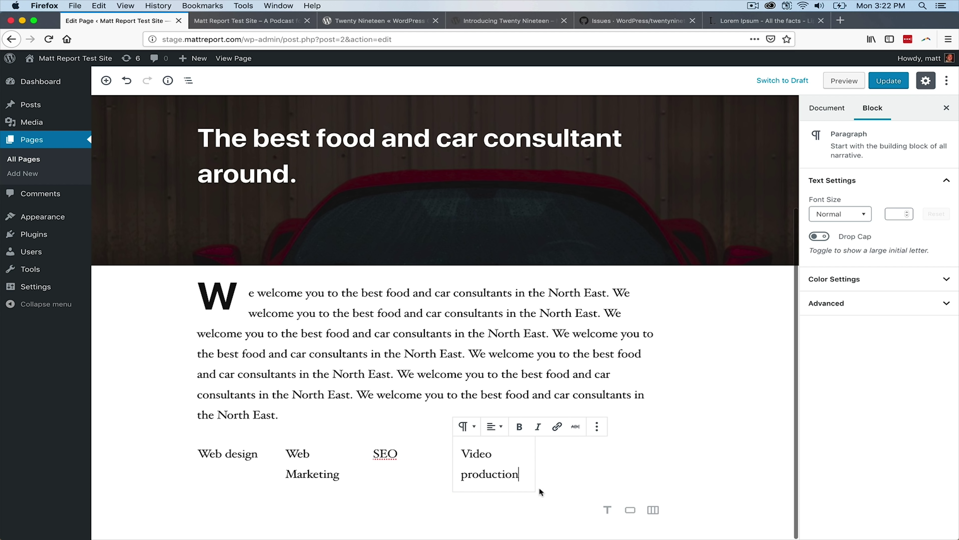
# Add an H2 heading reading "Our services" and move it above the services columns.
pyautogui.click(607, 510)
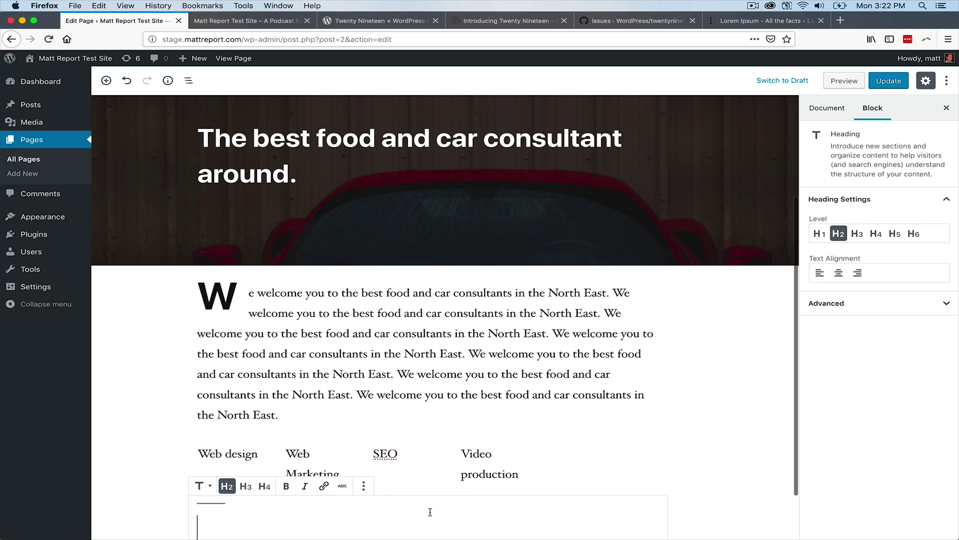
pyautogui.write('Our se')
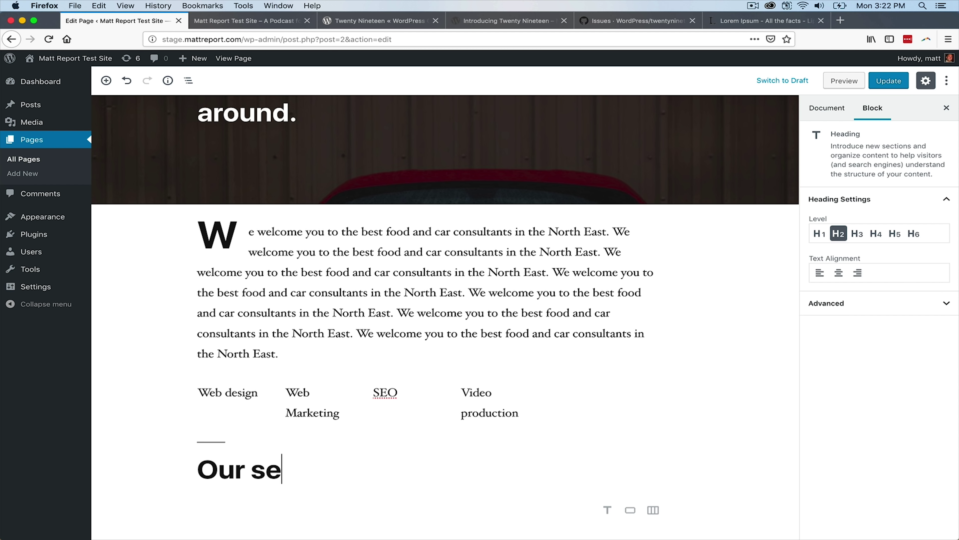
pyautogui.write('rvices')
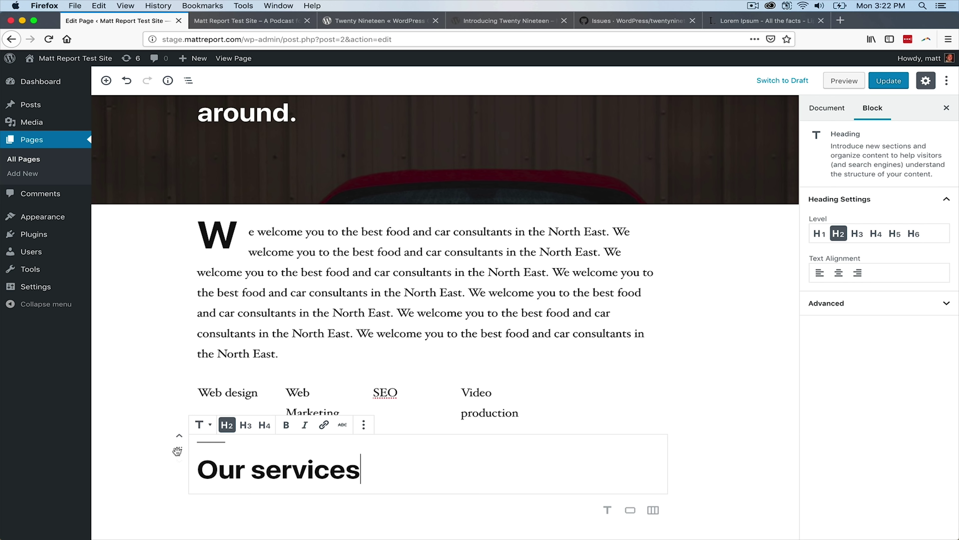
pyautogui.moveTo(179, 449); pyautogui.dragTo(206, 376)
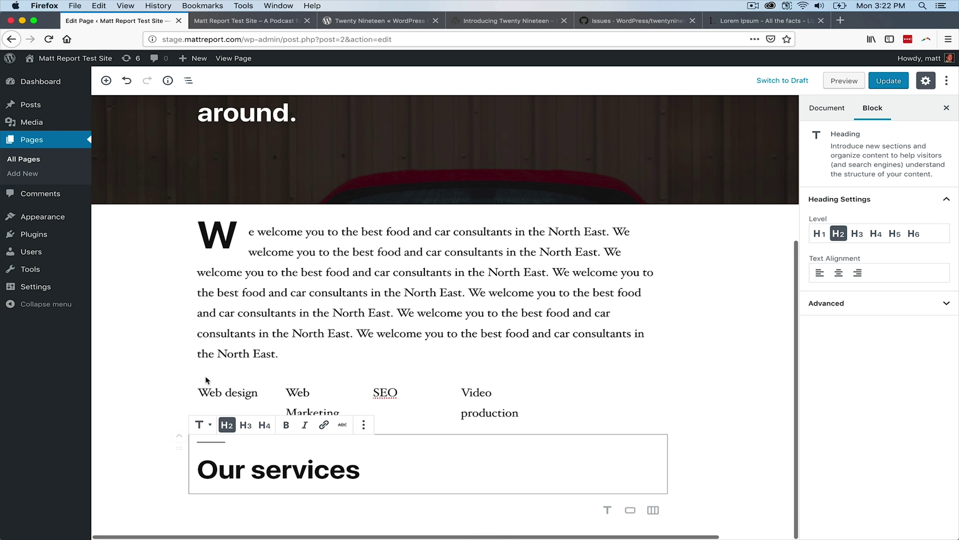
pyautogui.moveTo(180, 445); pyautogui.dragTo(211, 363)
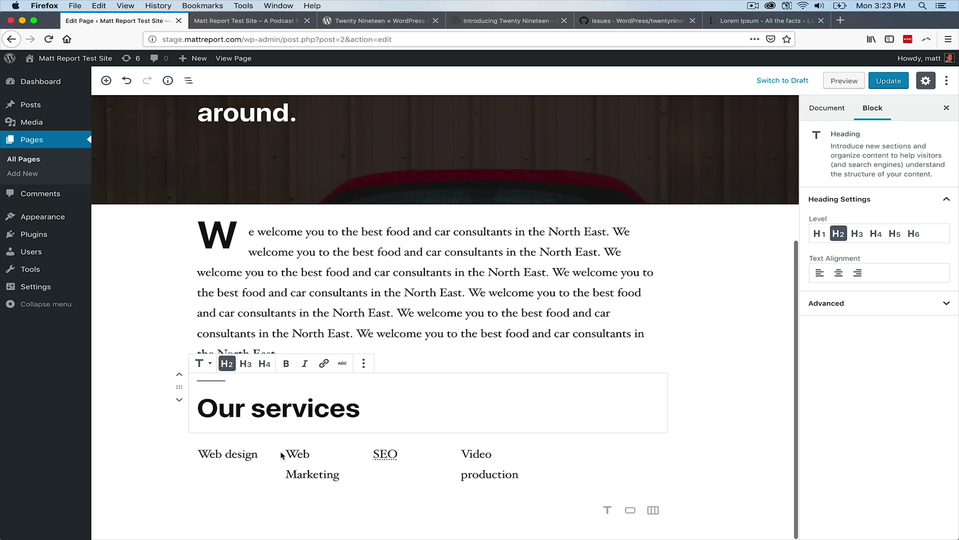
# Check the live homepage and the Twenty Nineteen demo on the Codex page, and return to the page editor.
pyautogui.click(280, 20)
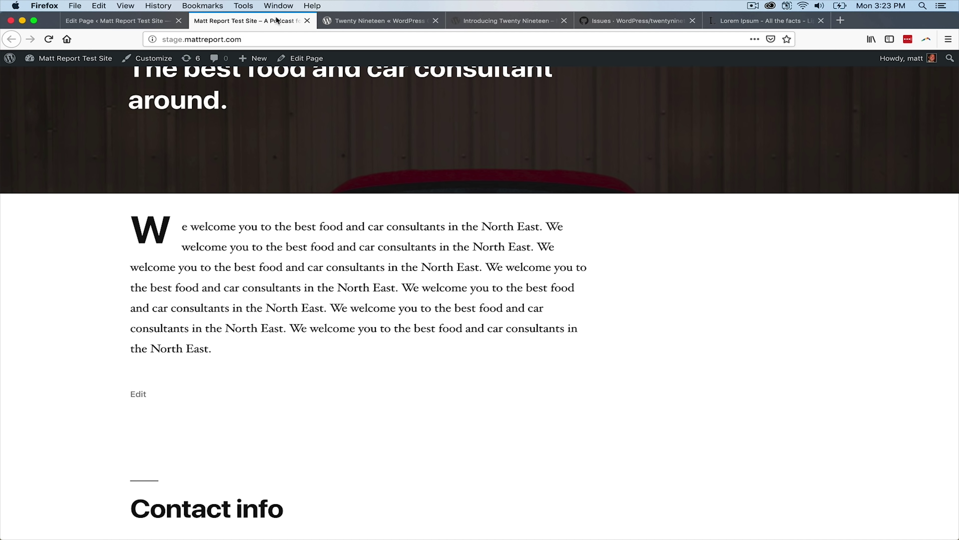
pyautogui.click(383, 22)
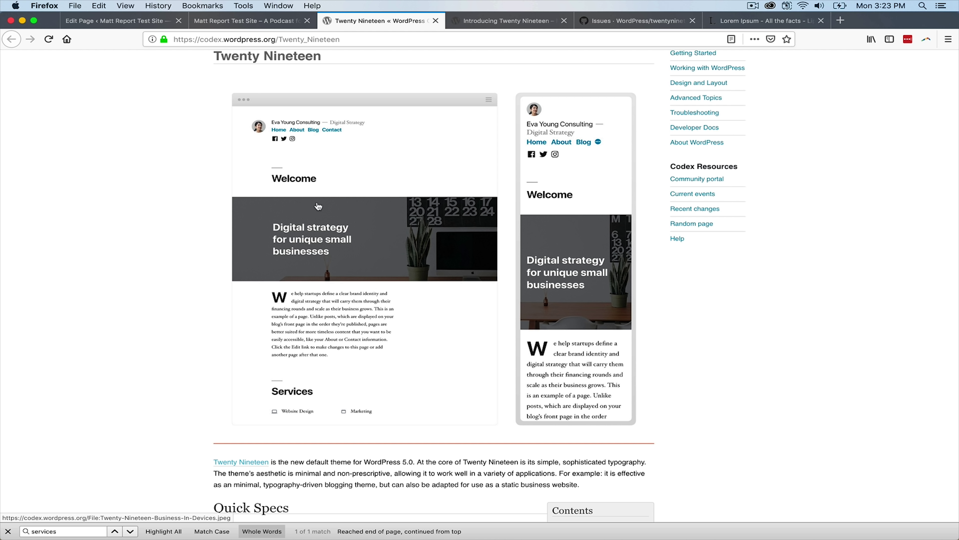
pyautogui.click(138, 21)
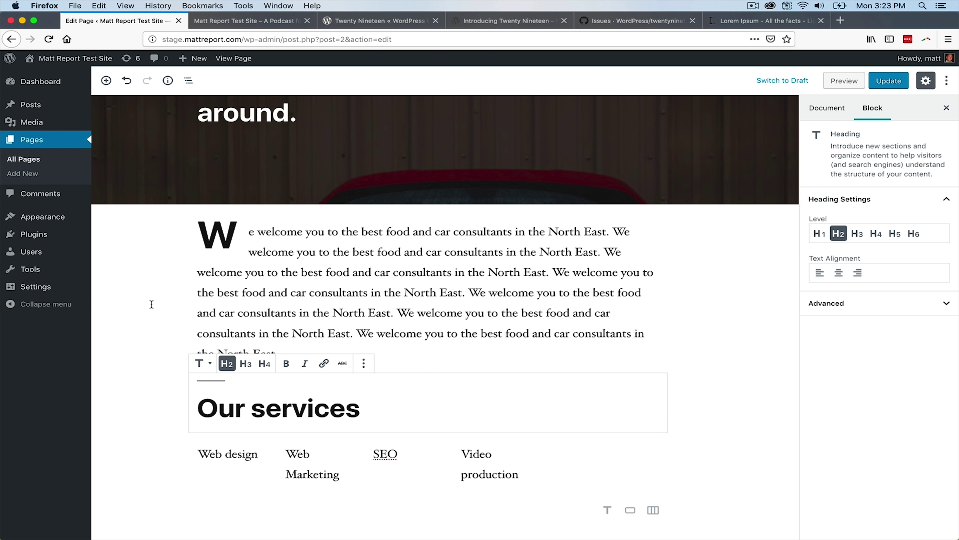
# Update the page and review the cover, intro and services section on the front end.
pyautogui.click(889, 80)
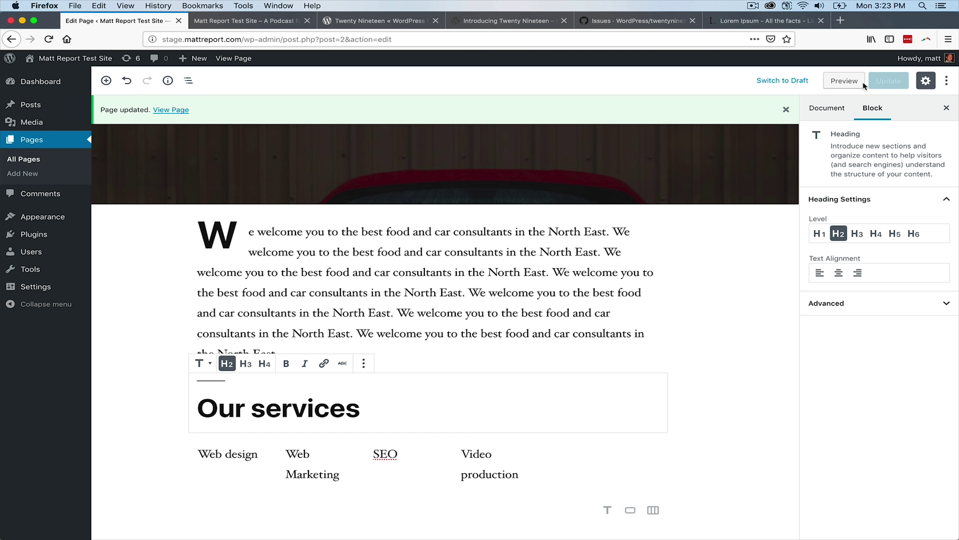
pyautogui.click(839, 82)
pyautogui.scroll(-10, 262, 195)
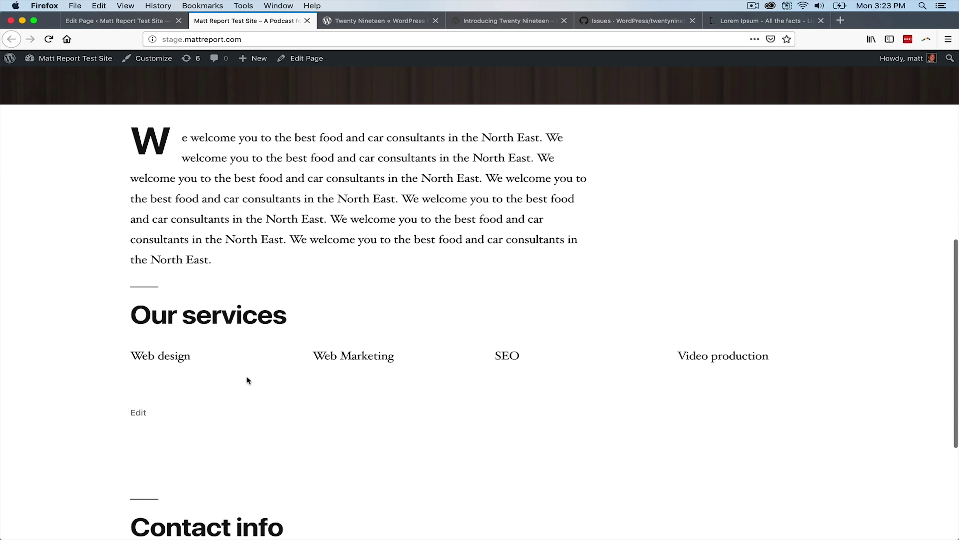
pyautogui.scroll(-3, 247, 377)
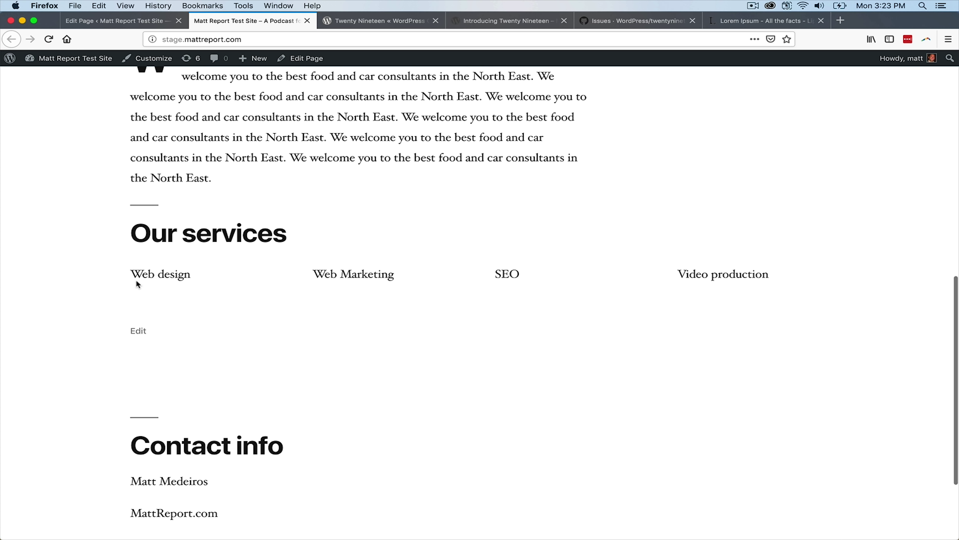
pyautogui.scroll(15, 729, 271)
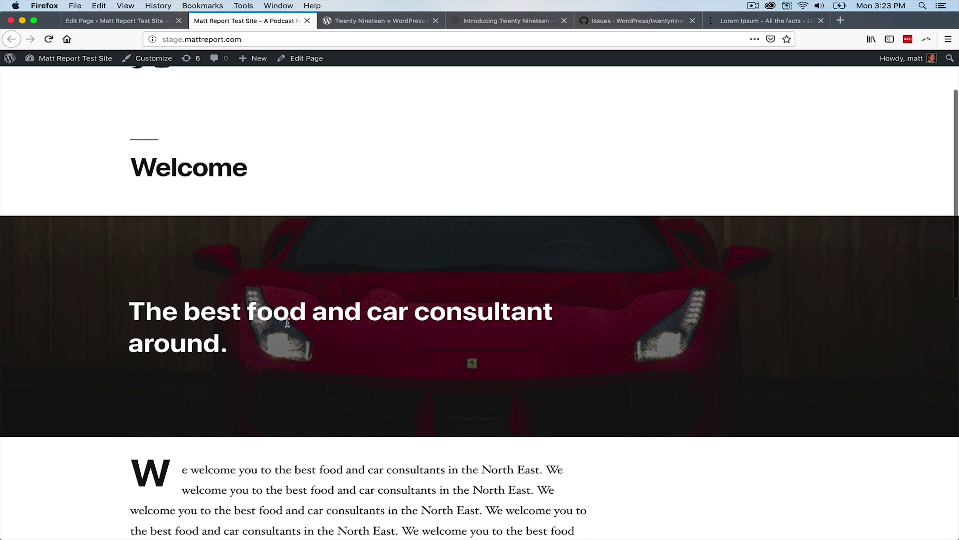
pyautogui.scroll(-12, 413, 334)
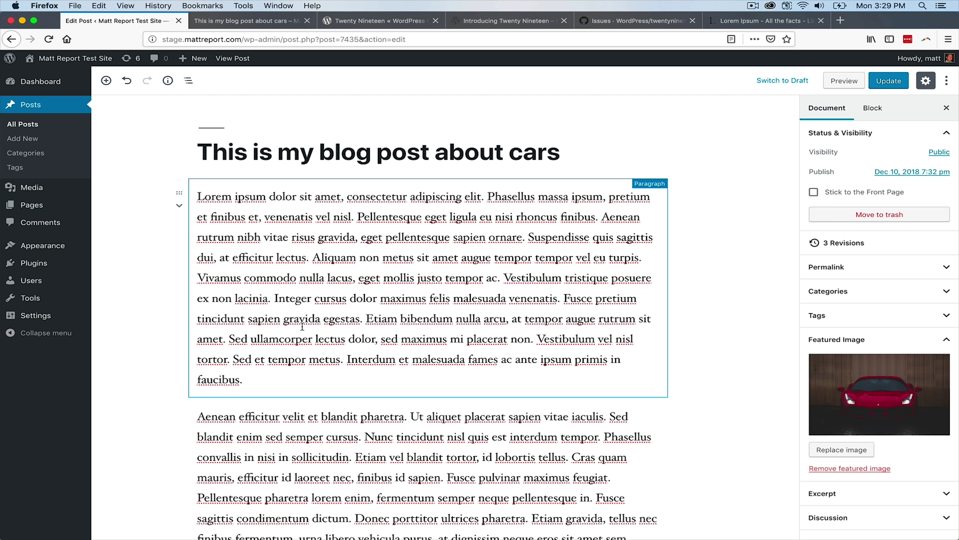
# Preview the blog post about cars and examine how its featured image header and body text are displayed.
pyautogui.click(844, 81)
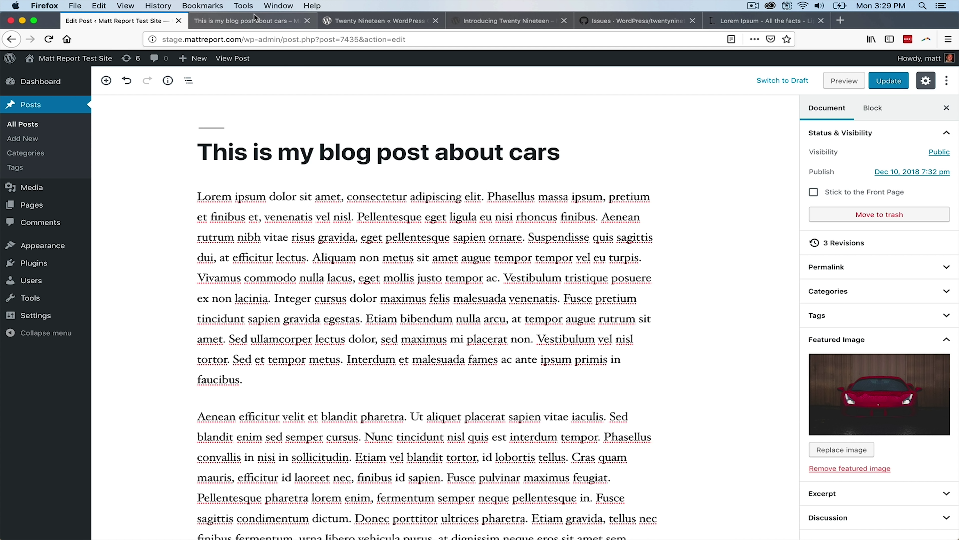
pyautogui.scroll(-10, 419, 111)
pyautogui.scroll(4, 434, 274)
pyautogui.scroll(5, 381, 289)
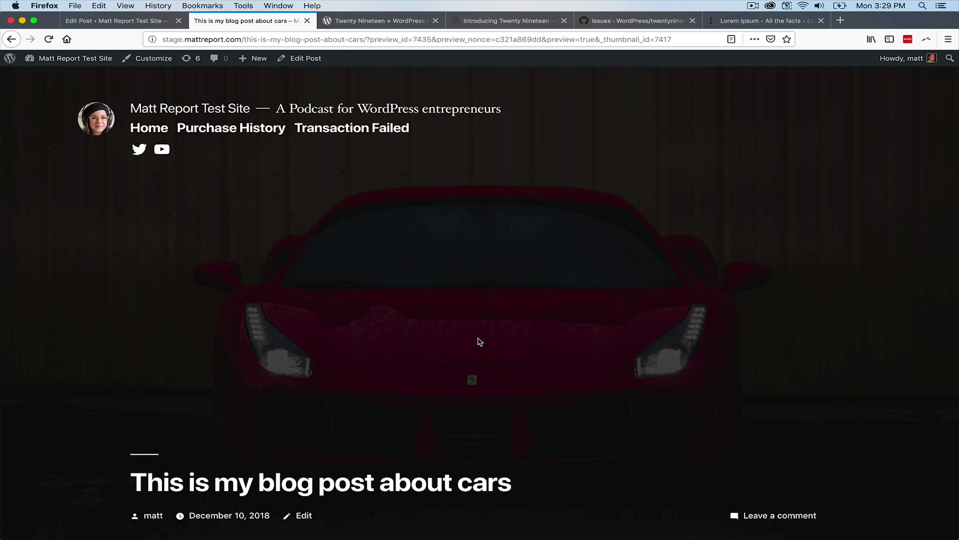
pyautogui.scroll(-4, 445, 299)
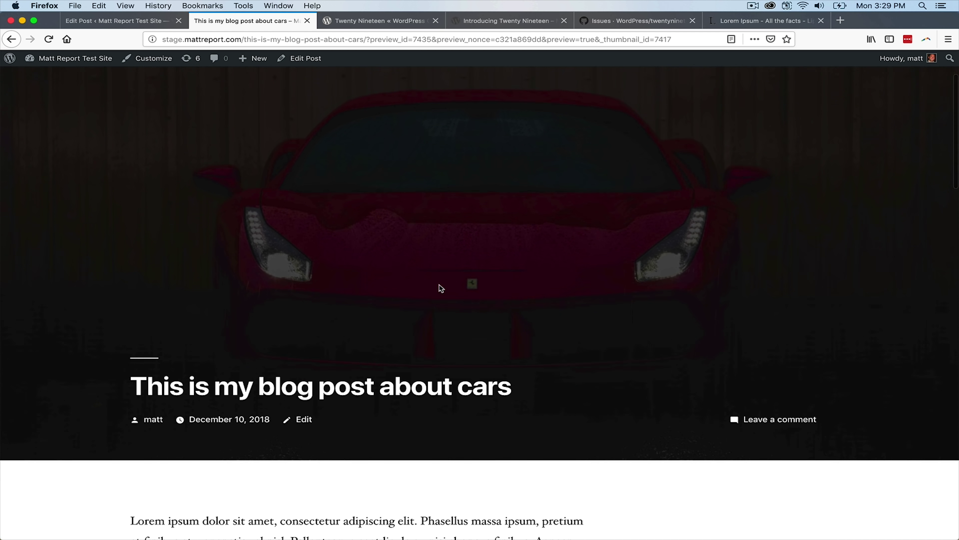
pyautogui.scroll(4, 278, 246)
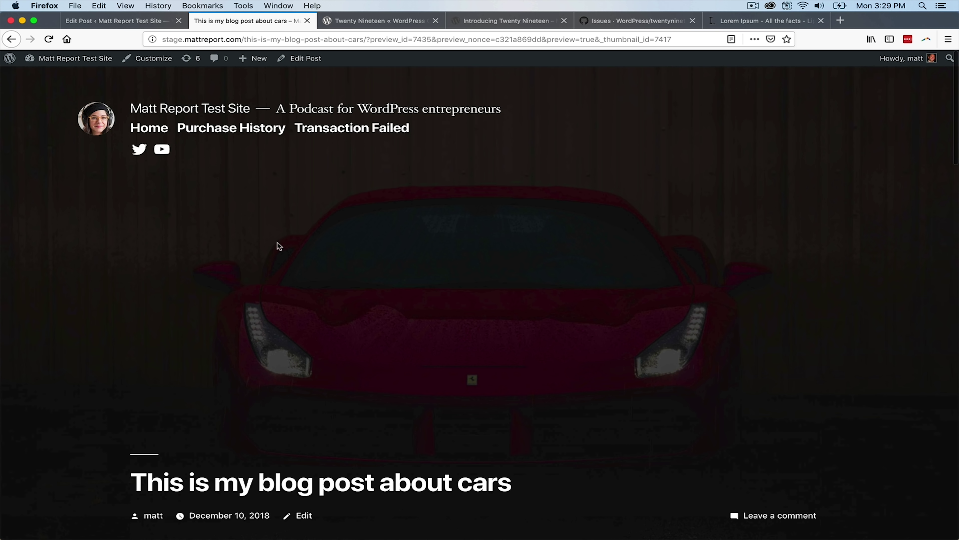
# In the Customizer's color settings, turn on the filter that applies the primary color to featured images.
pyautogui.click(149, 59)
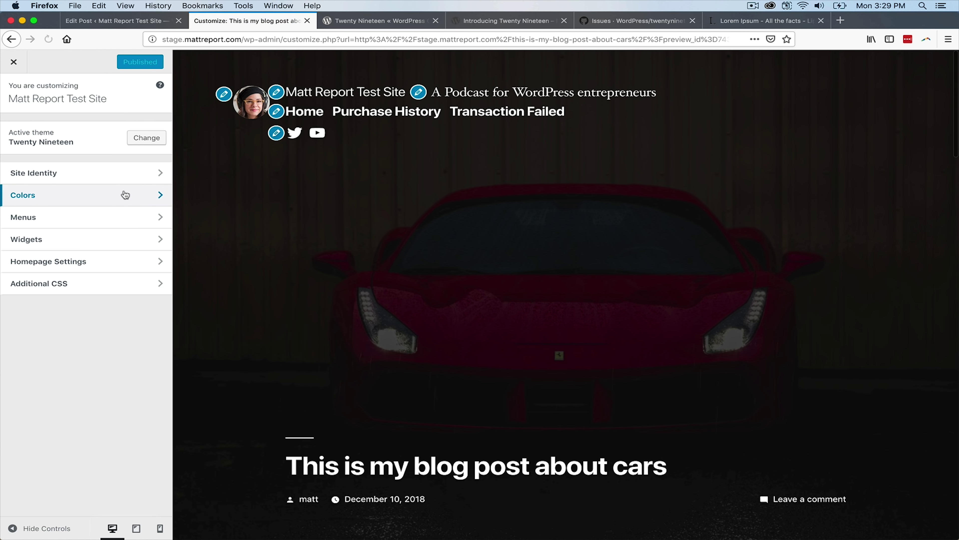
pyautogui.click(125, 194)
pyautogui.click(59, 199)
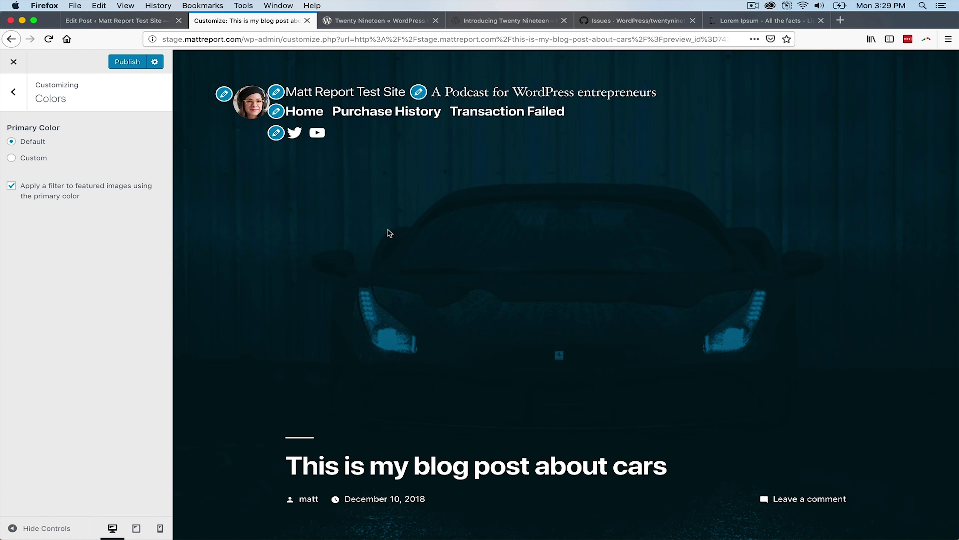
# Try a custom yellow-green primary color on the filtered featured image and check it in the post preview.
pyautogui.scroll(-3, 482, 241)
pyautogui.scroll(4, 481, 241)
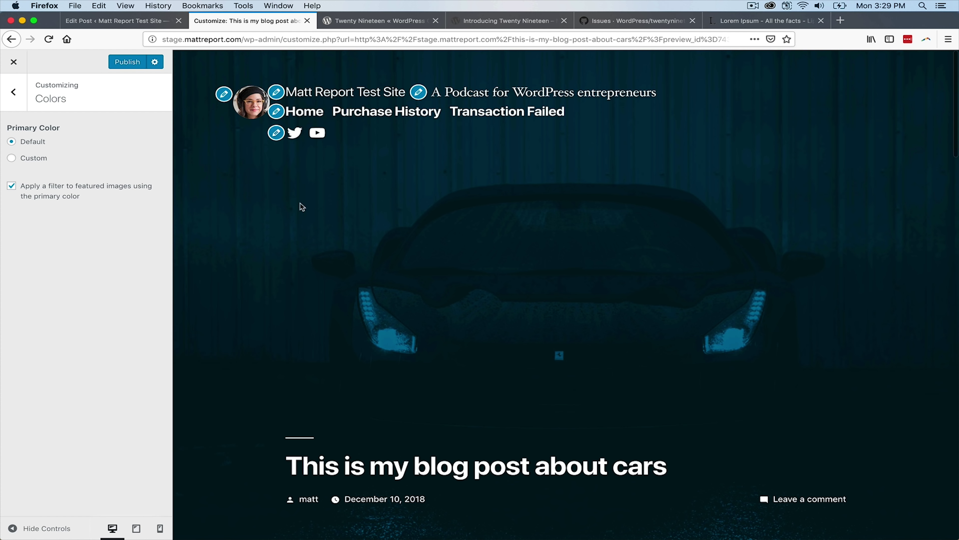
pyautogui.click(28, 160)
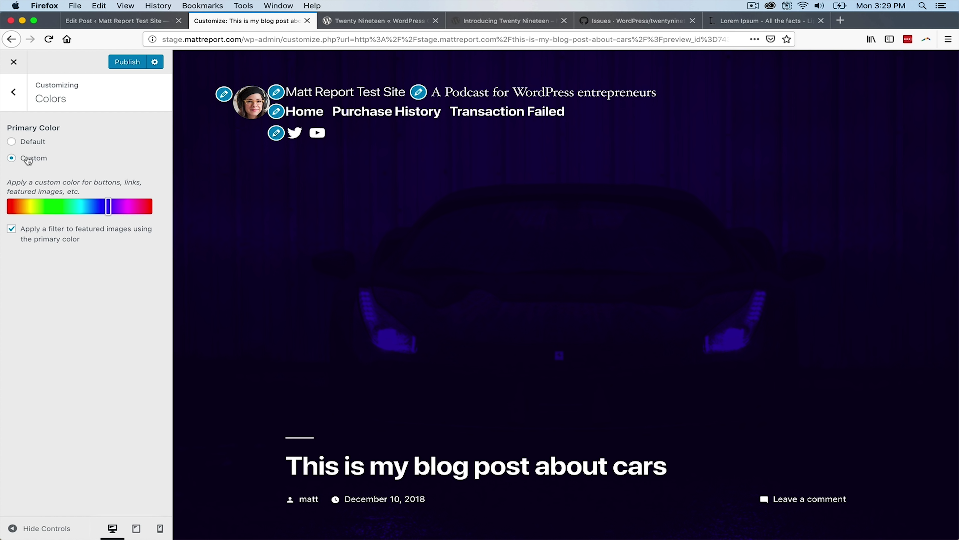
pyautogui.moveTo(35, 212); pyautogui.dragTo(34, 210)
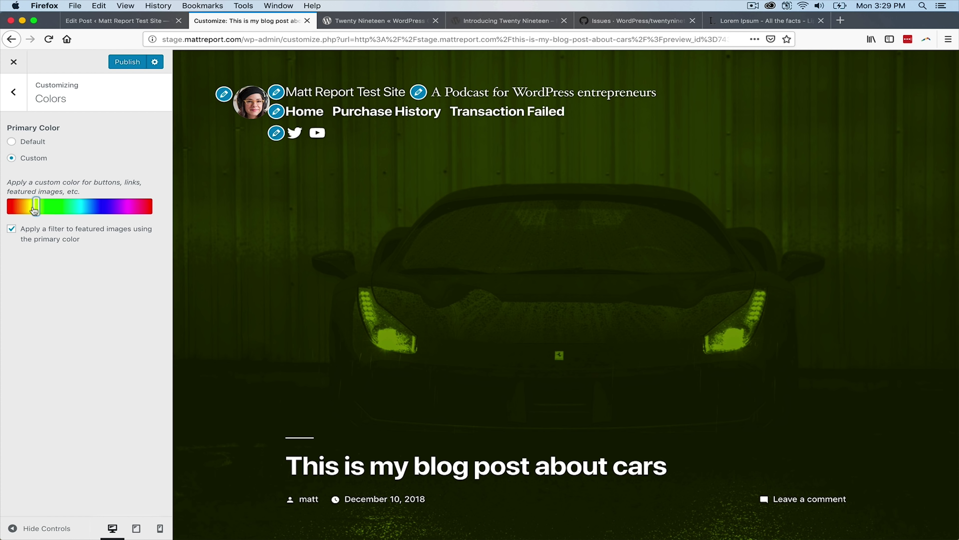
pyautogui.scroll(-3, 457, 166)
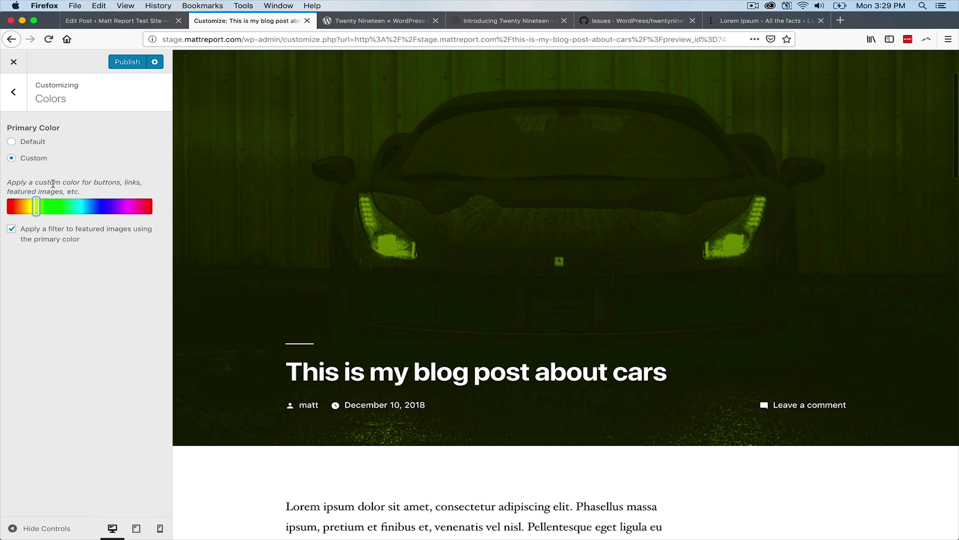
# Turn off the featured image color filter and leave the Customizer, discarding the unpublished changes.
pyautogui.click(12, 229)
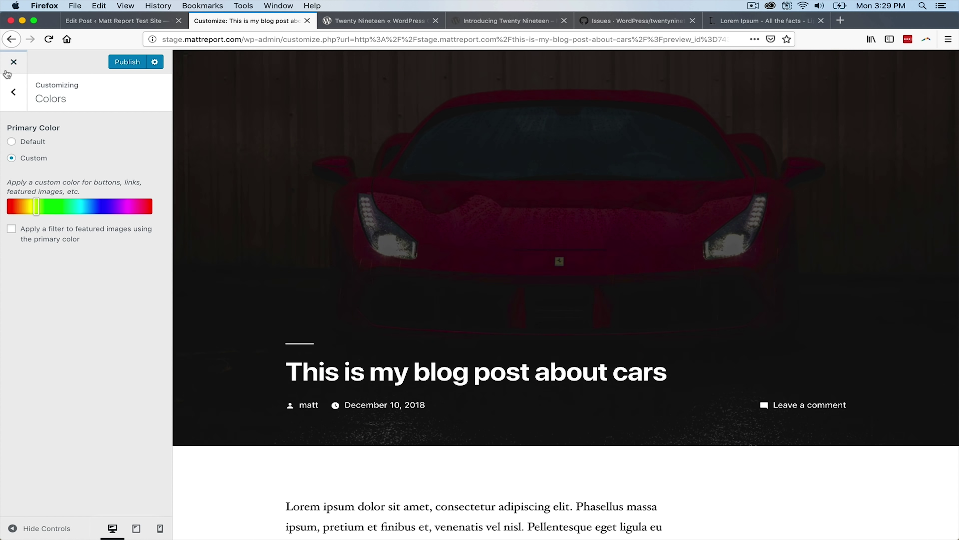
pyautogui.click(14, 64)
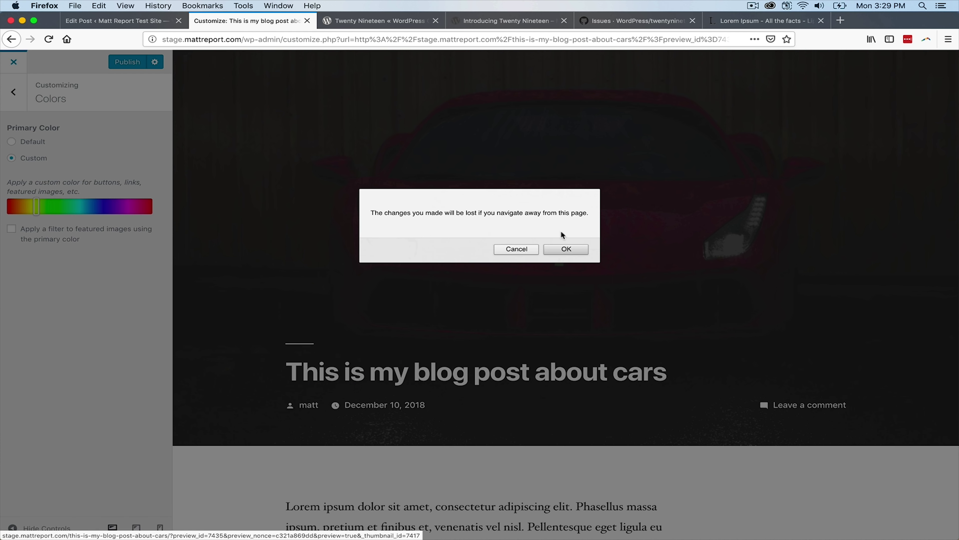
pyautogui.click(577, 249)
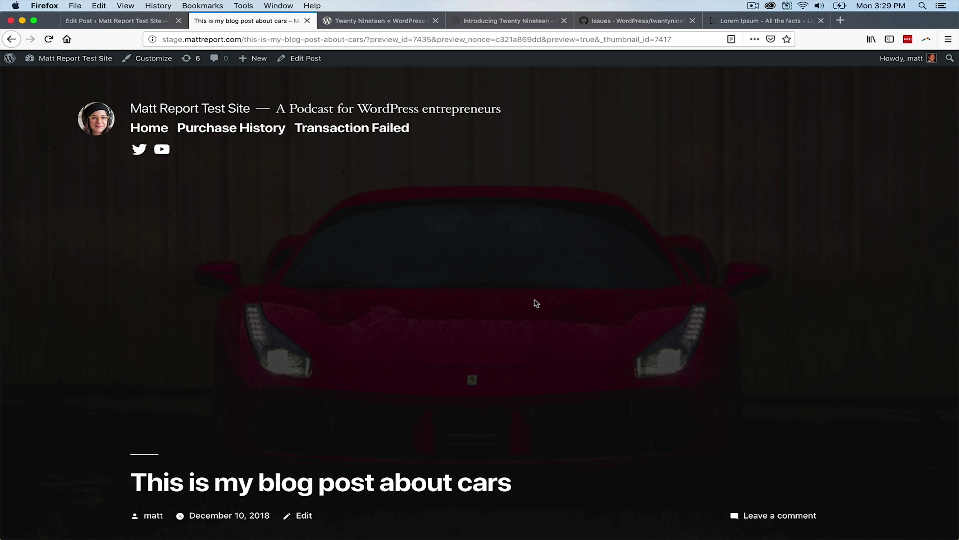
# Examine the car blog post on the front end, from the featured image header through the body text to the footer.
pyautogui.scroll(-20, 536, 303)
pyautogui.scroll(-9, 522, 308)
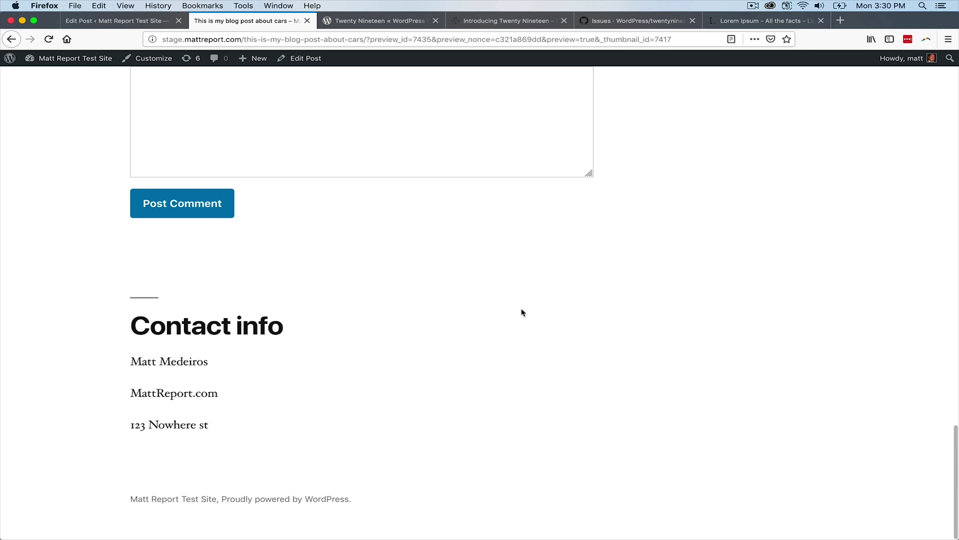
pyautogui.scroll(15, 521, 309)
pyautogui.scroll(12, 522, 309)
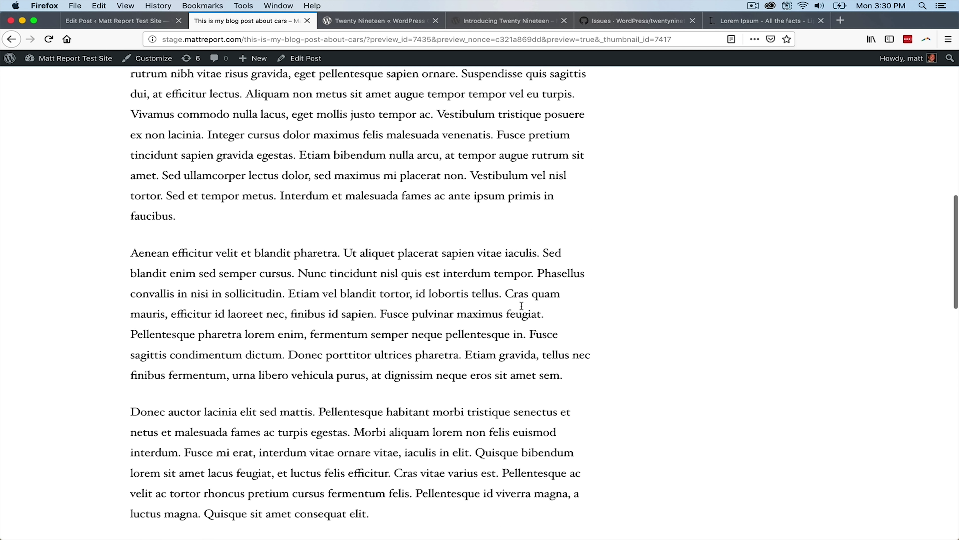
pyautogui.scroll(-7, 443, 344)
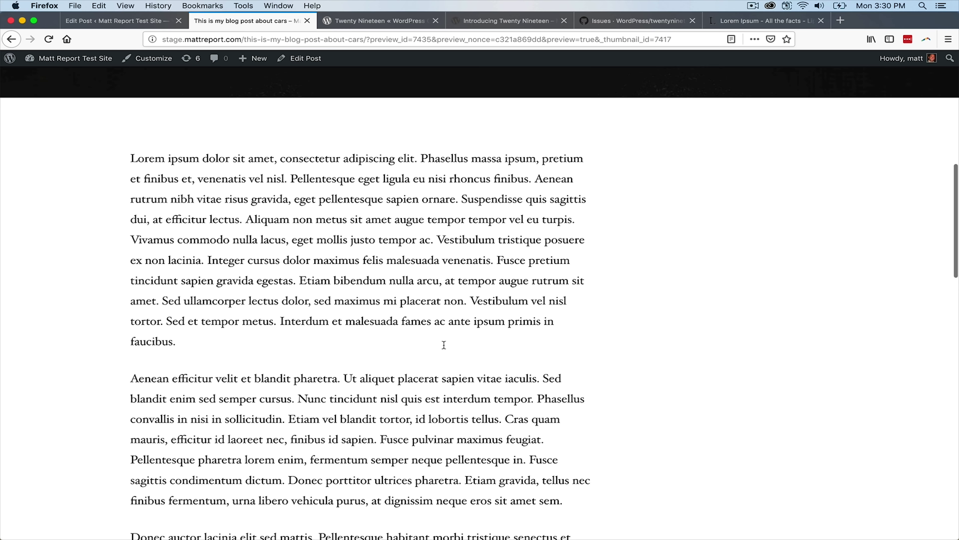
pyautogui.scroll(7, 350, 297)
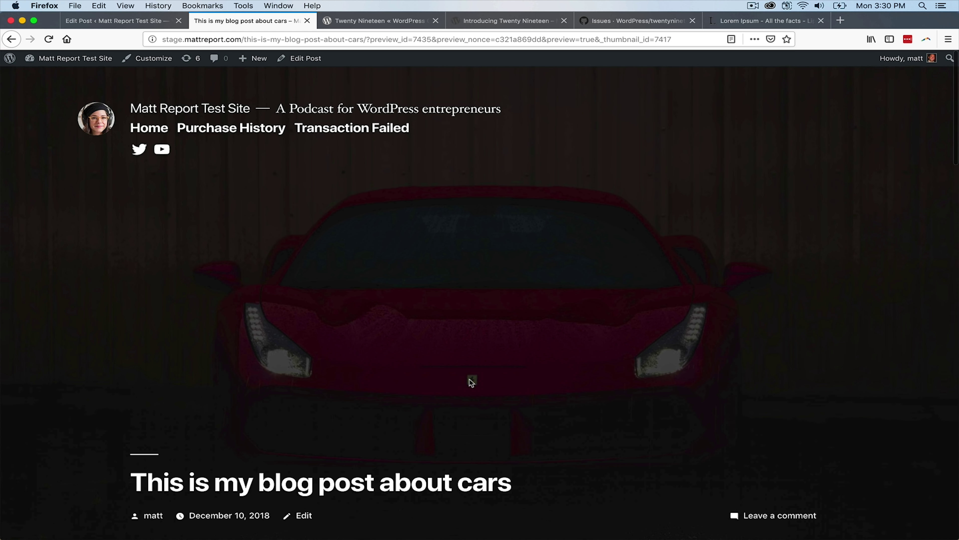
# In the car blog post's editor, insert a Pullquote block between the first and second paragraphs.
pyautogui.click(120, 21)
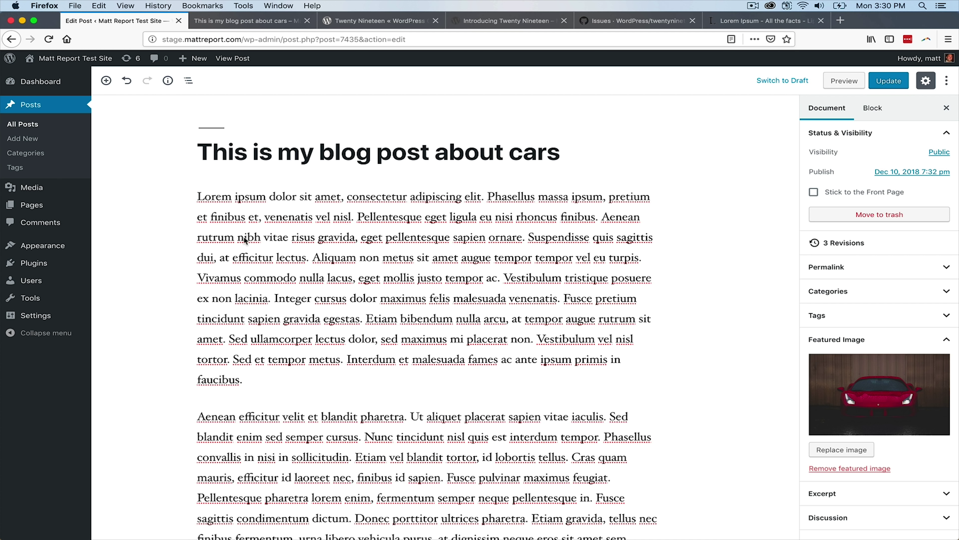
pyautogui.scroll(-3, 378, 287)
pyautogui.scroll(3, 451, 298)
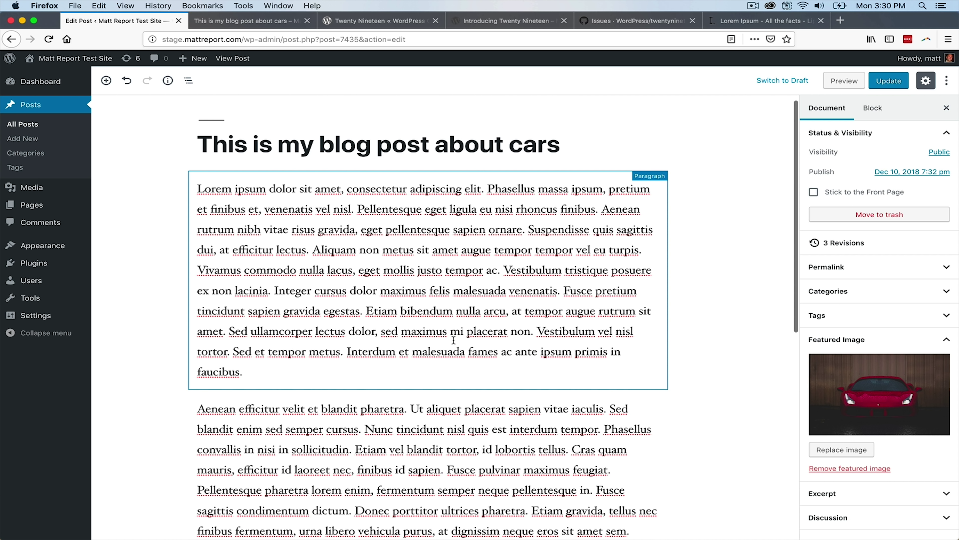
pyautogui.click(404, 384)
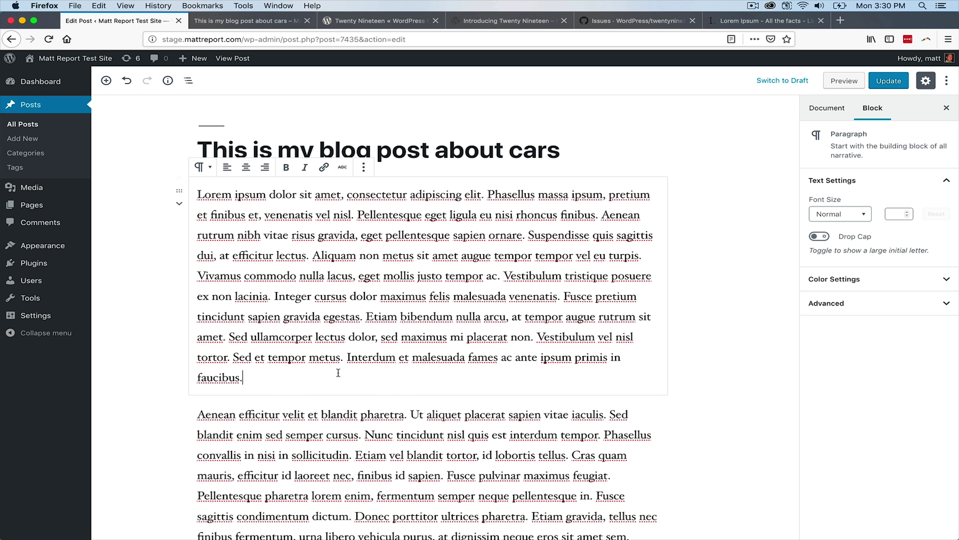
pyautogui.click(411, 194)
pyautogui.click(428, 397)
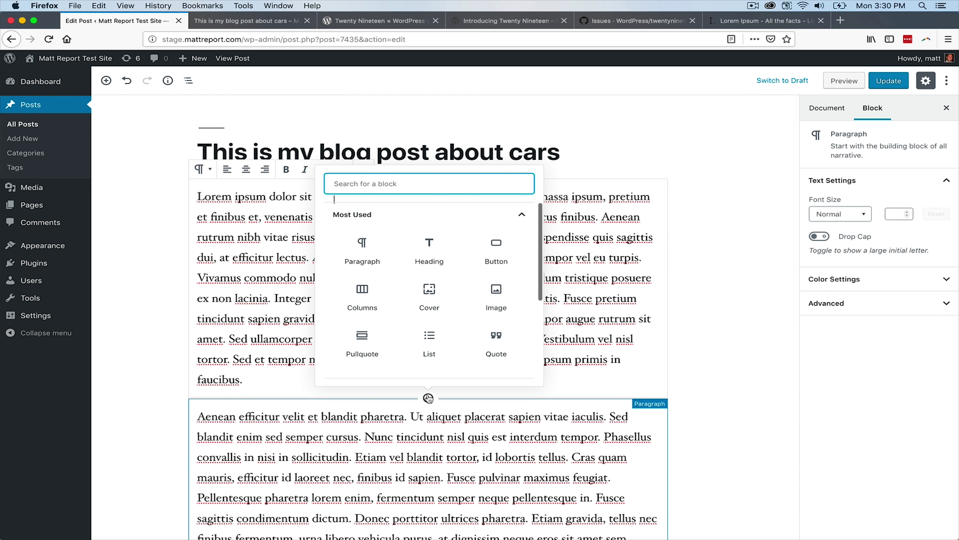
pyautogui.scroll(-1, 430, 340)
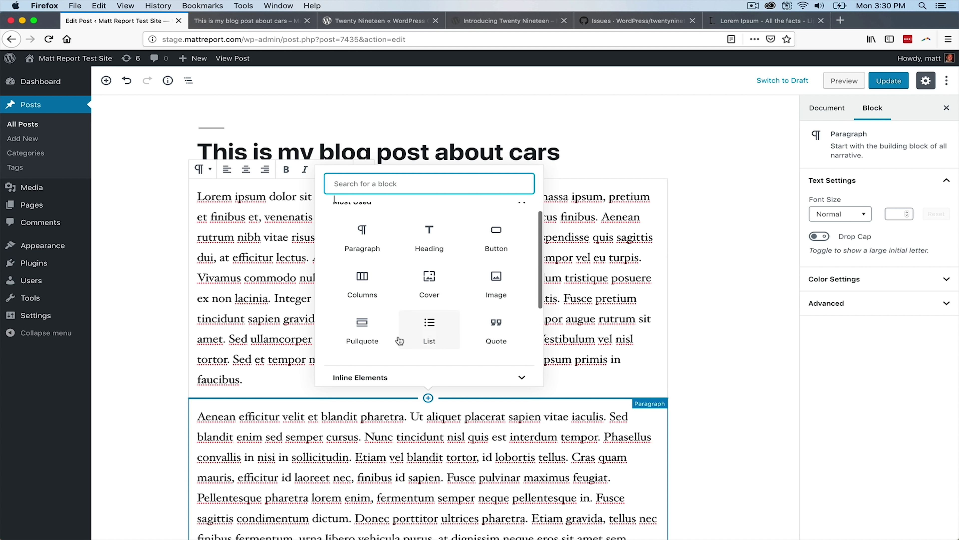
pyautogui.click(369, 340)
pyautogui.scroll(-4, 368, 340)
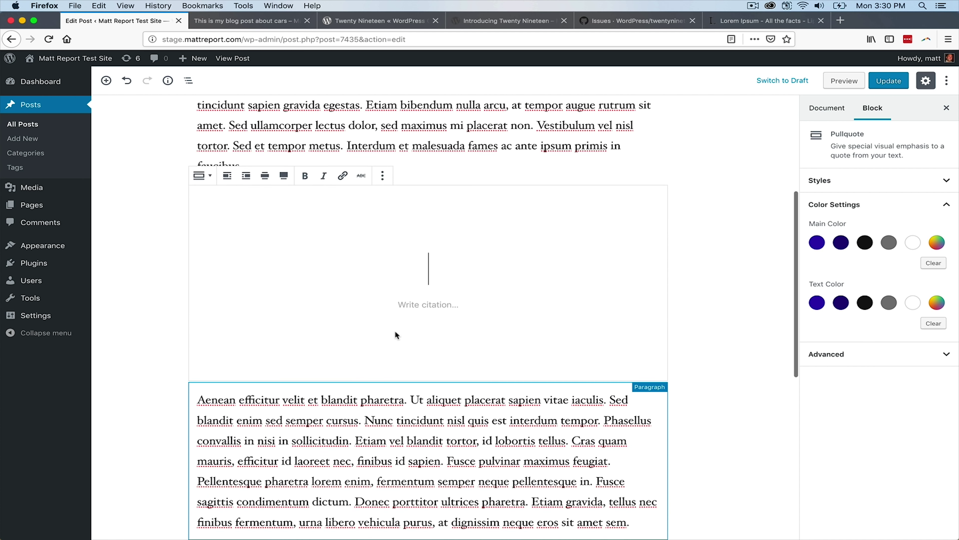
# Fill the pullquote with "This is a pull quote. This theme is okay!", cite the author's first name and align the block right.
pyautogui.write('This is a pull')
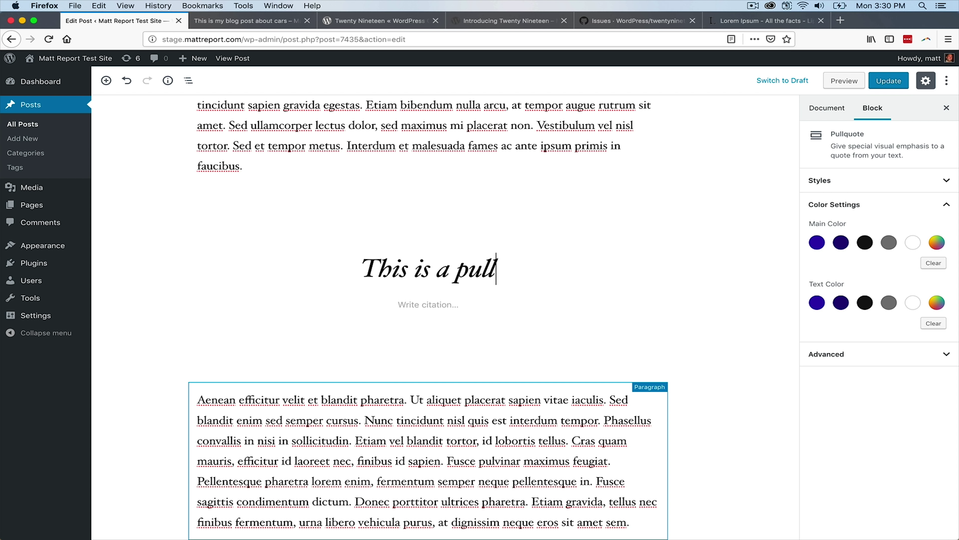
pyautogui.write(' quote. This')
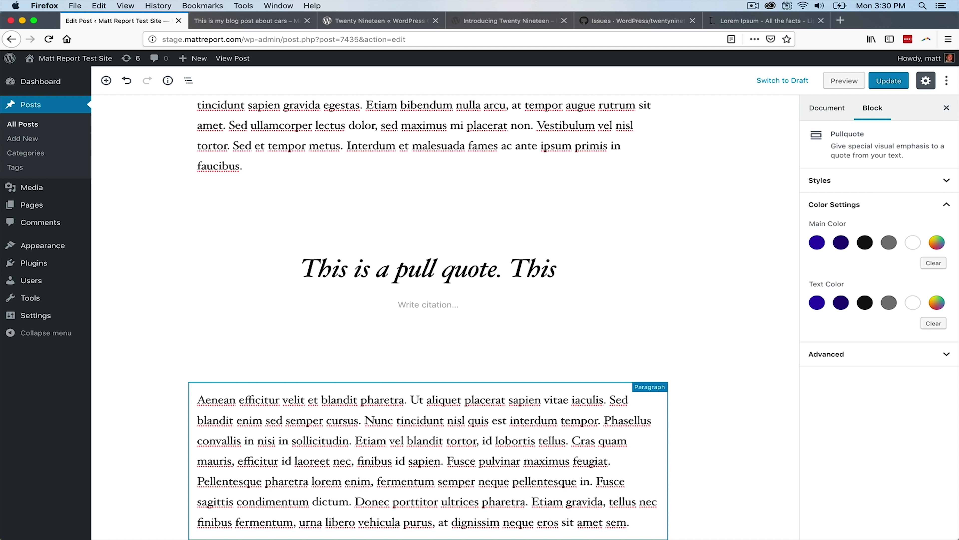
pyautogui.write(' theme is okay!')
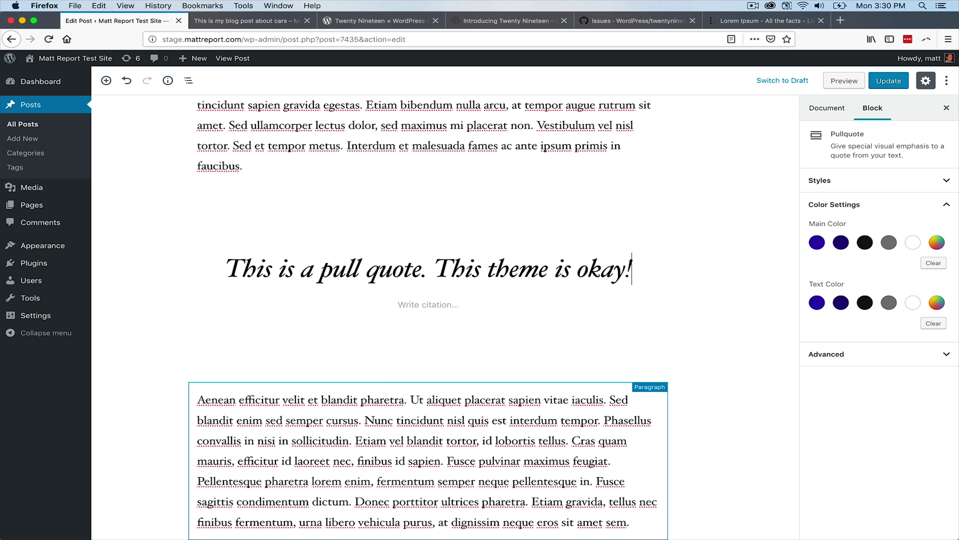
pyautogui.click(425, 305)
pyautogui.write('Matt')
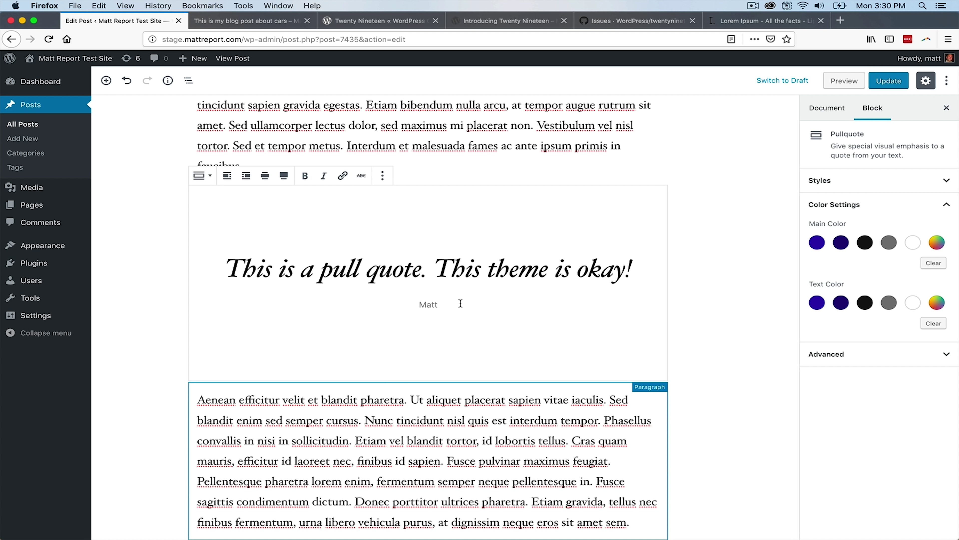
pyautogui.click(249, 182)
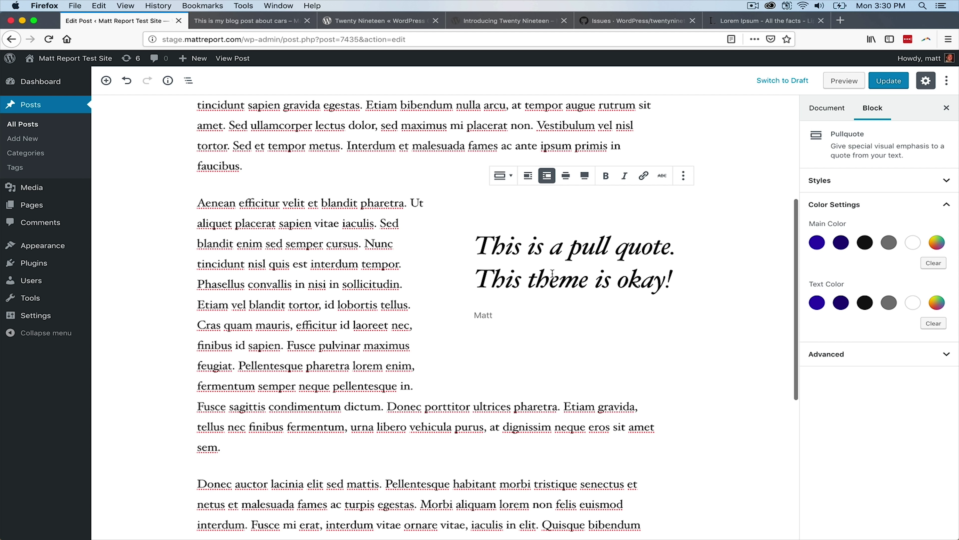
# Update the post, check the right-aligned pullquote in the refreshed preview and return to the post editor.
pyautogui.click(889, 81)
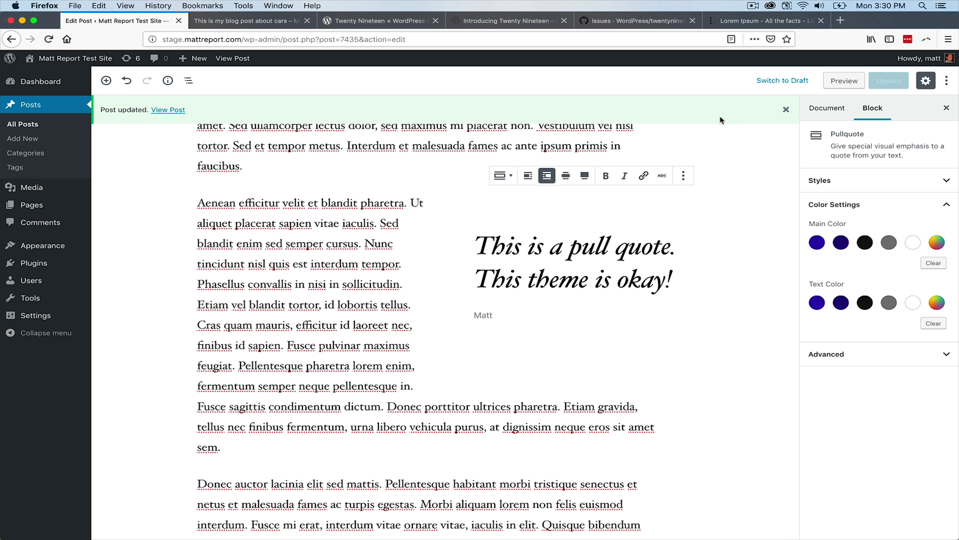
pyautogui.click(247, 23)
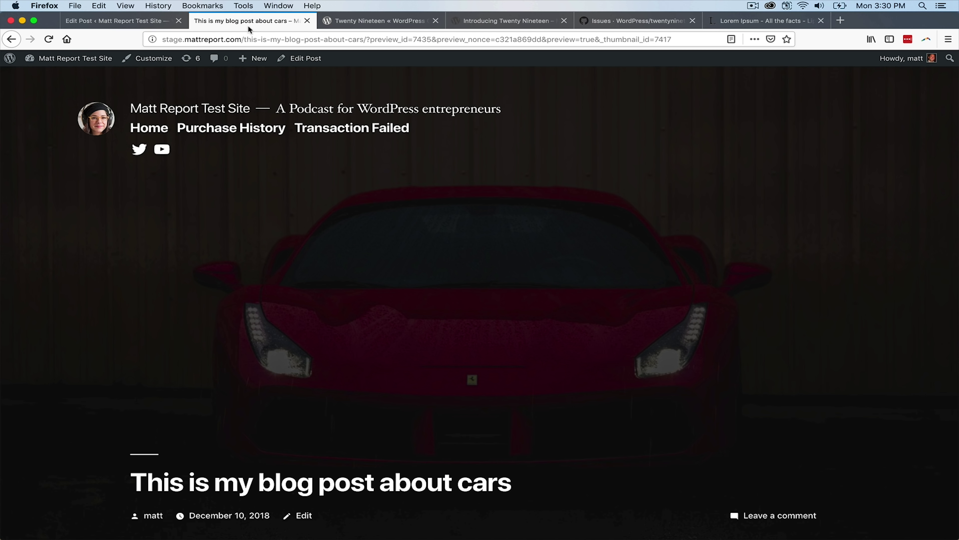
pyautogui.click(125, 21)
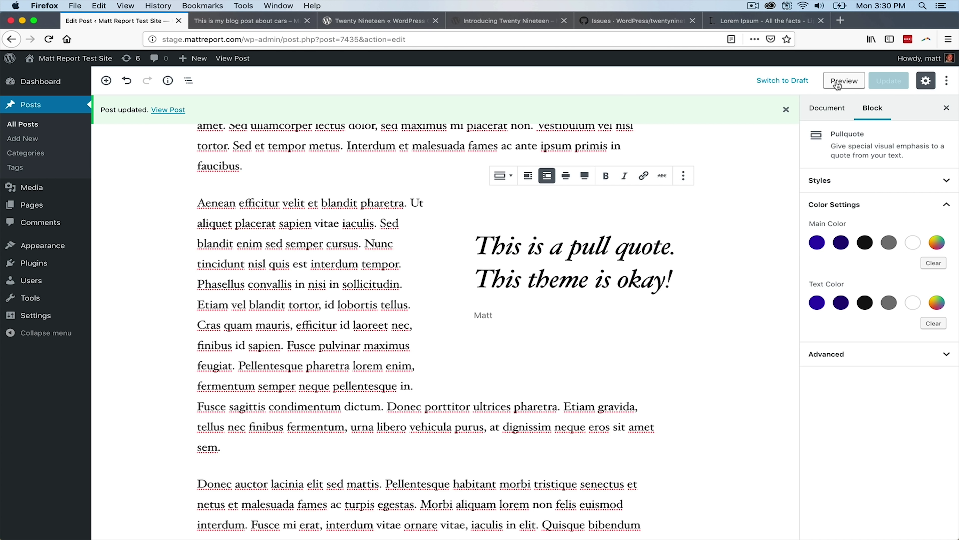
pyautogui.click(256, 25)
pyautogui.scroll(-15, 541, 301)
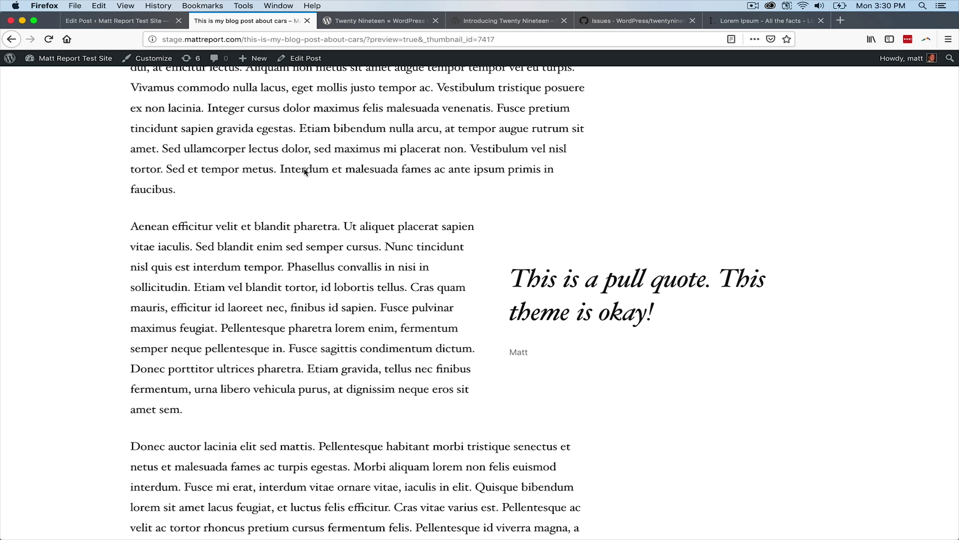
pyautogui.click(119, 25)
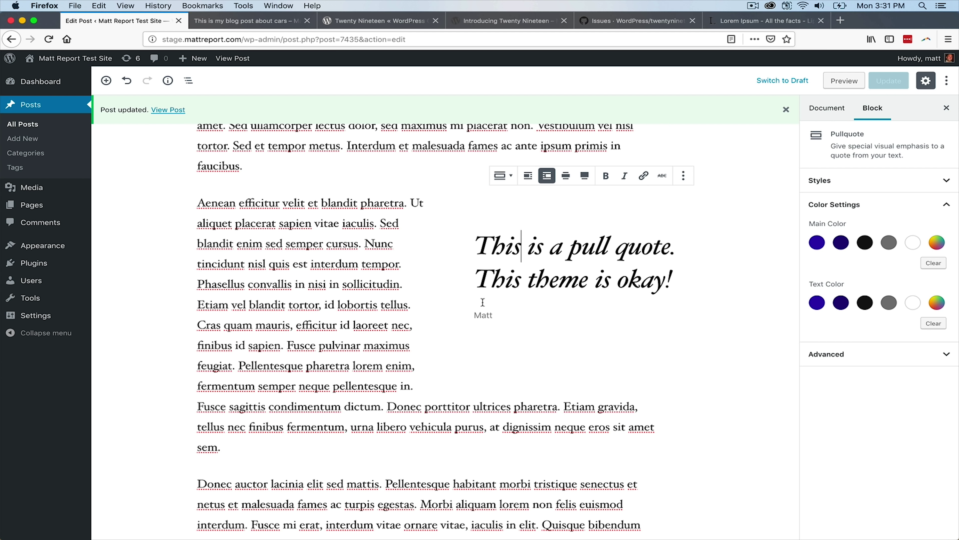
pyautogui.scroll(-3, 369, 406)
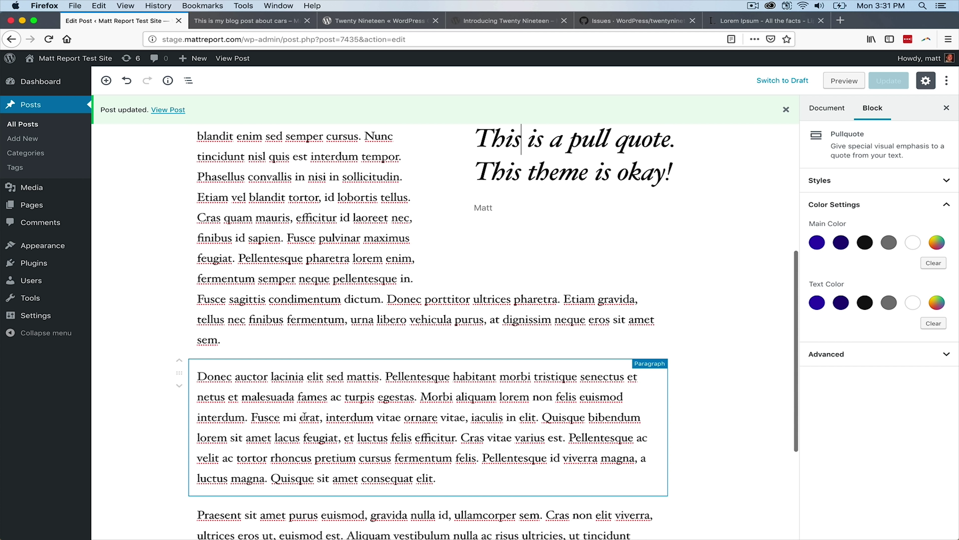
pyautogui.click(316, 407)
pyautogui.click(200, 350)
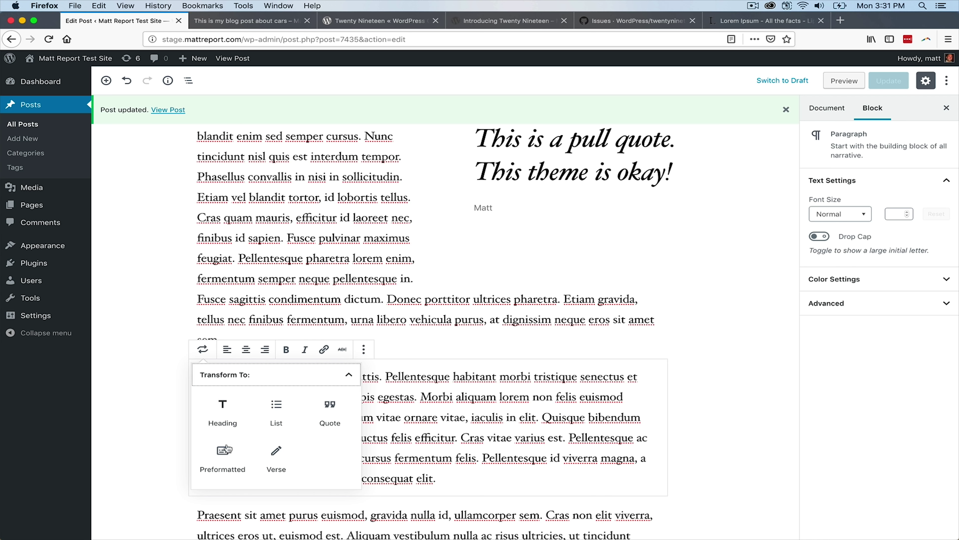
pyautogui.click(455, 407)
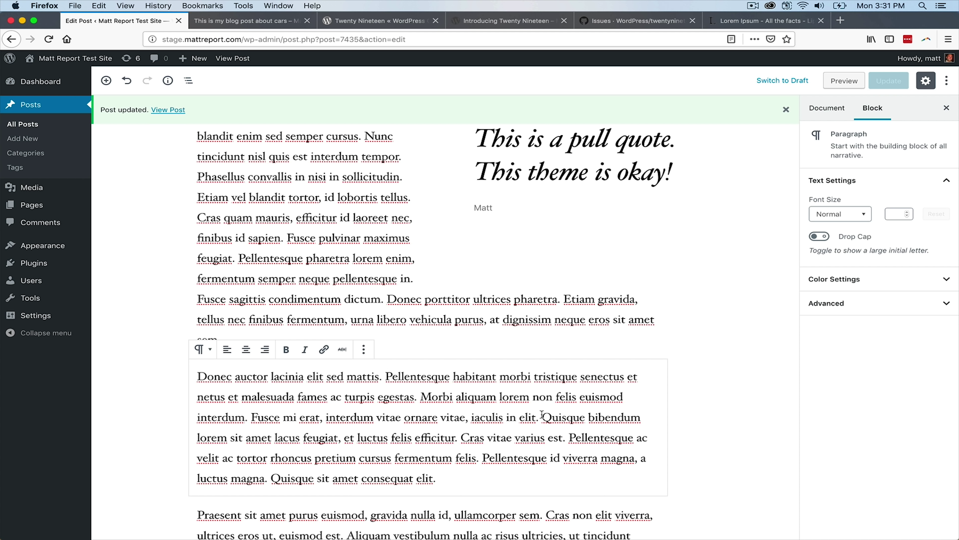
# Turn on the drop cap for the post's opening paragraph.
pyautogui.scroll(8, 321, 336)
pyautogui.click(273, 243)
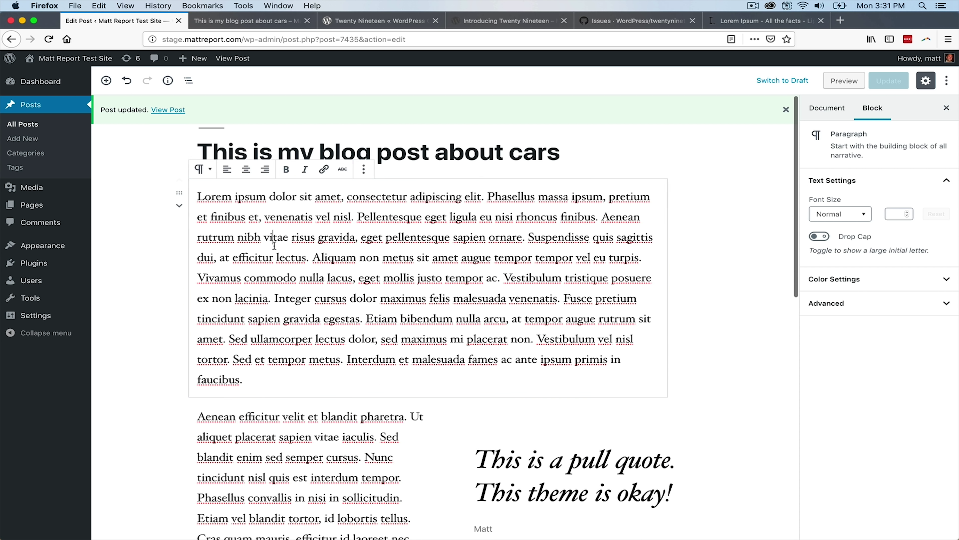
pyautogui.click(822, 238)
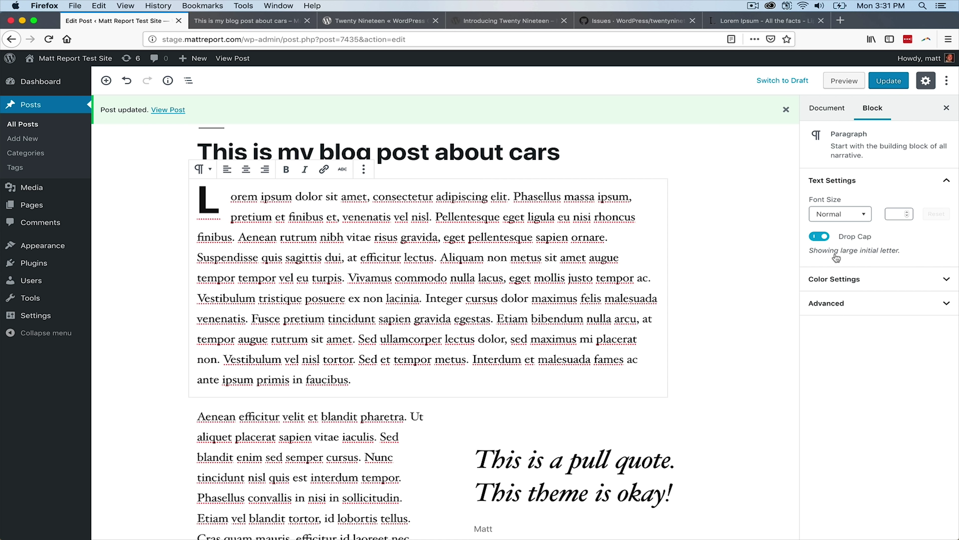
# Insert a Cover block between the paragraph beside the pullquote and the one starting "Donec auctor lacinia".
pyautogui.scroll(-5, 377, 359)
pyautogui.click(357, 396)
pyautogui.click(202, 329)
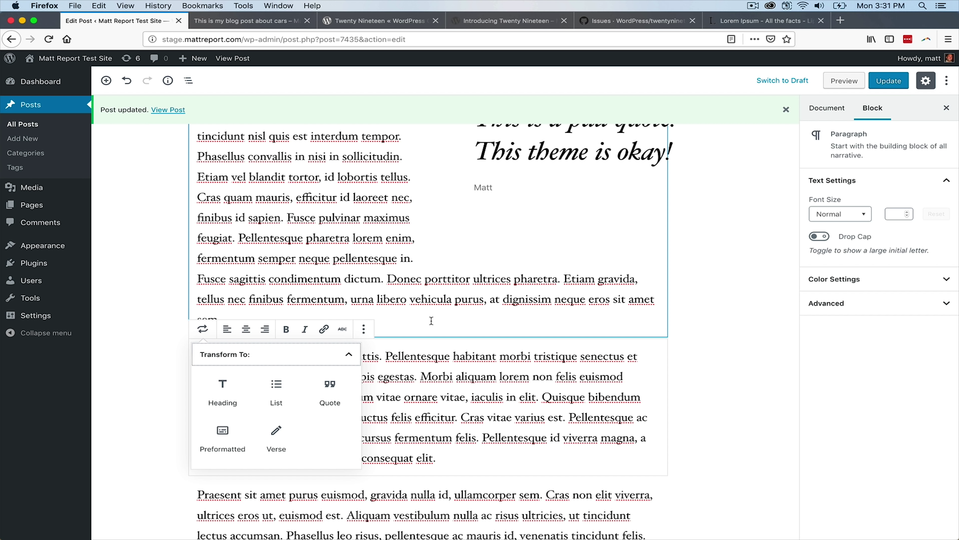
pyautogui.click(429, 338)
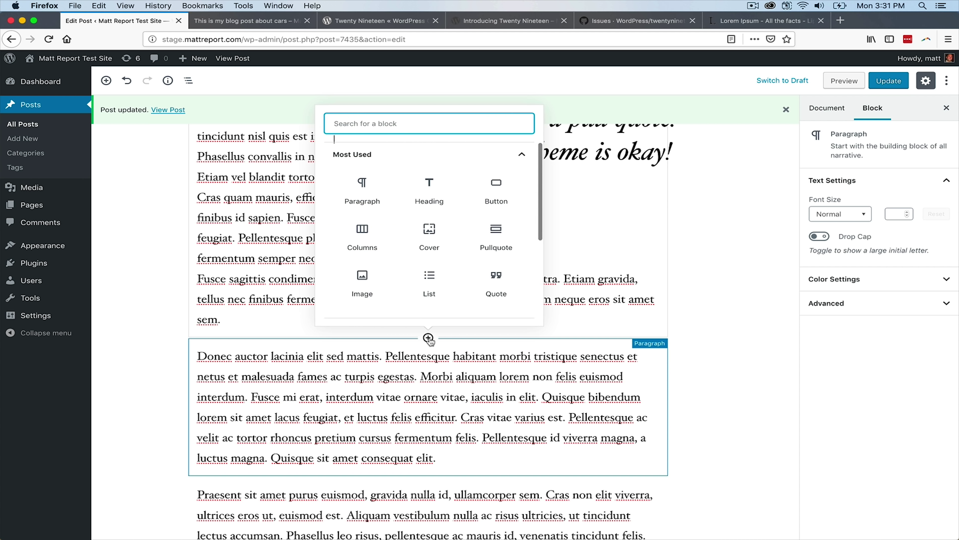
pyautogui.click(436, 236)
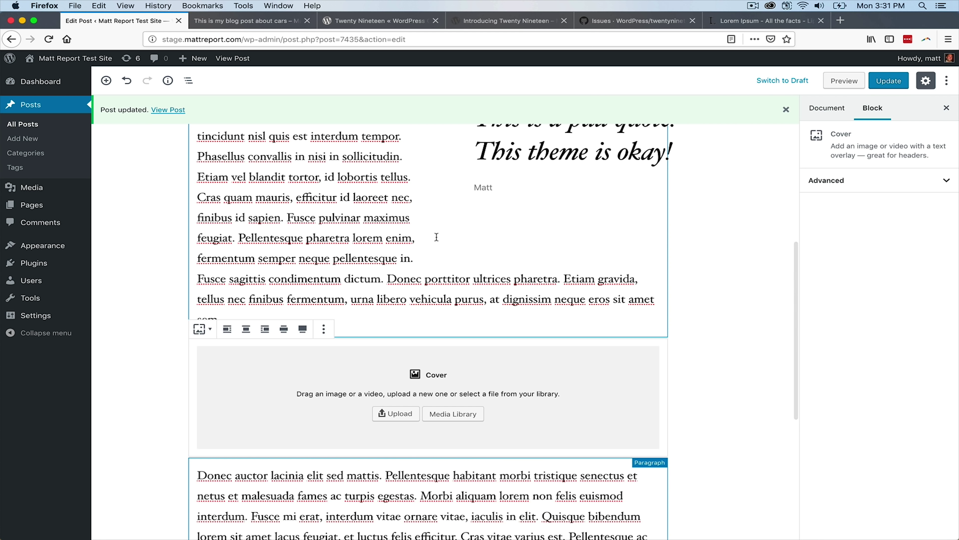
# Fill the Cover block with the orange sports car photo from the media library, make it full width and turn on Fixed Background.
pyautogui.click(445, 416)
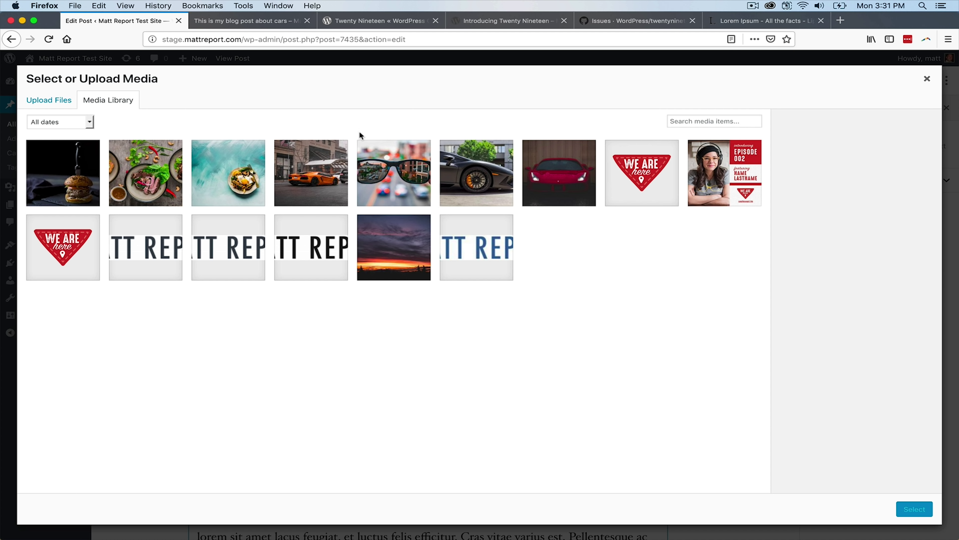
pyautogui.click(297, 164)
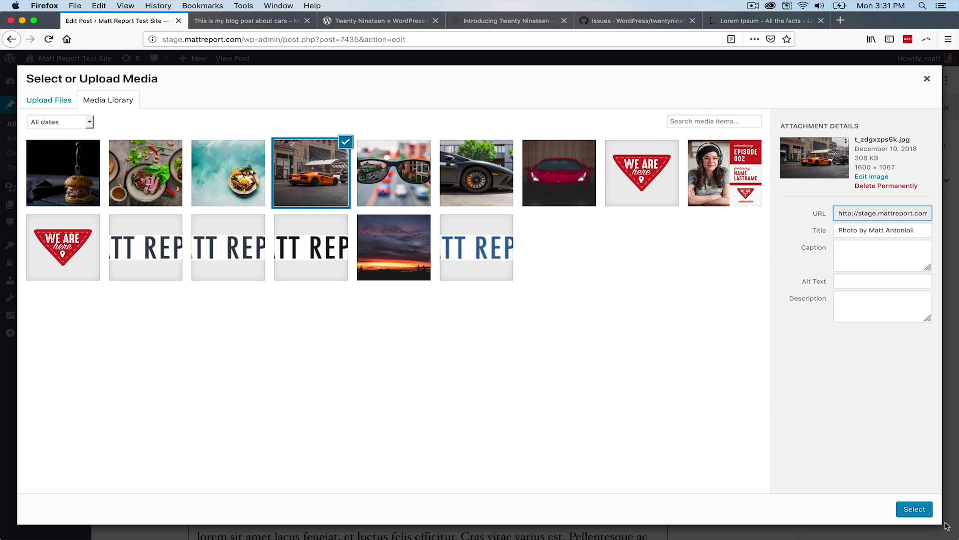
pyautogui.click(914, 508)
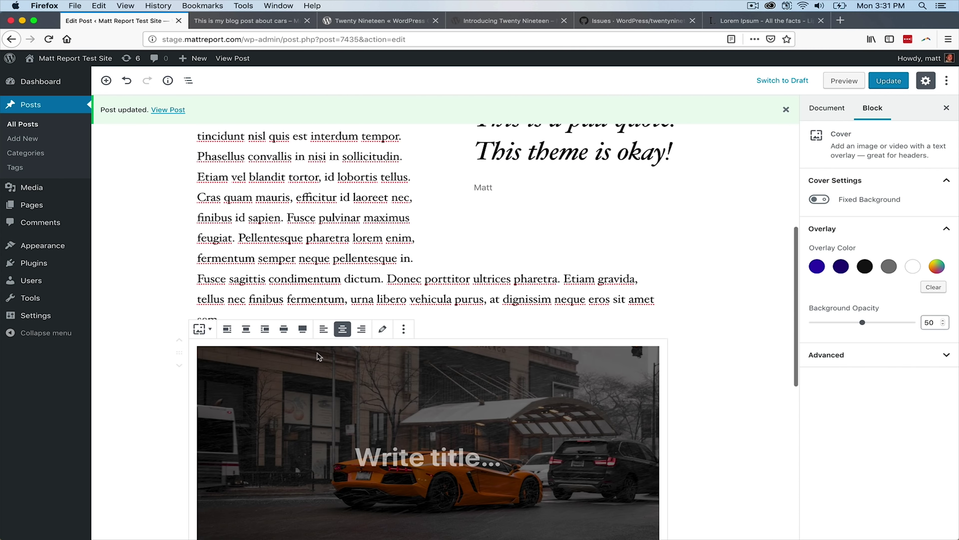
pyautogui.click(302, 329)
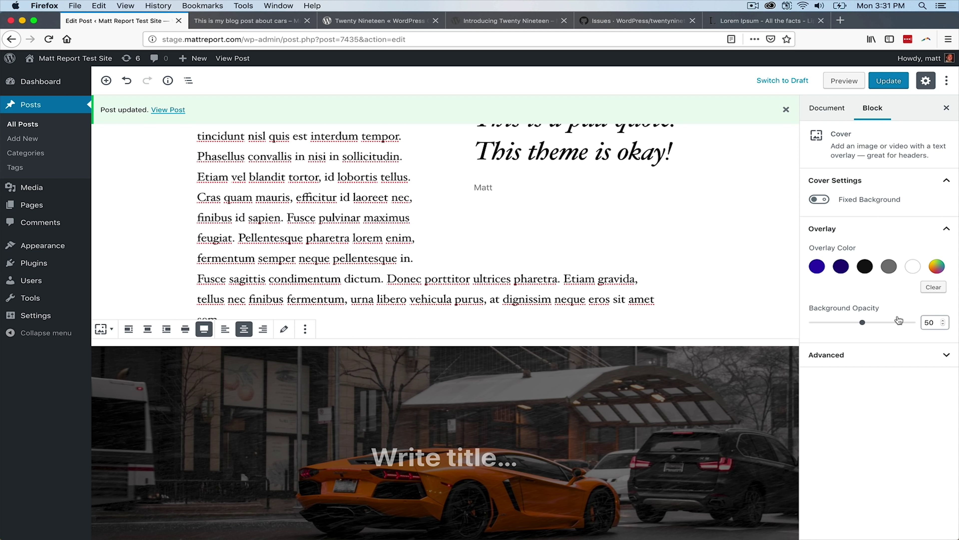
pyautogui.click(821, 200)
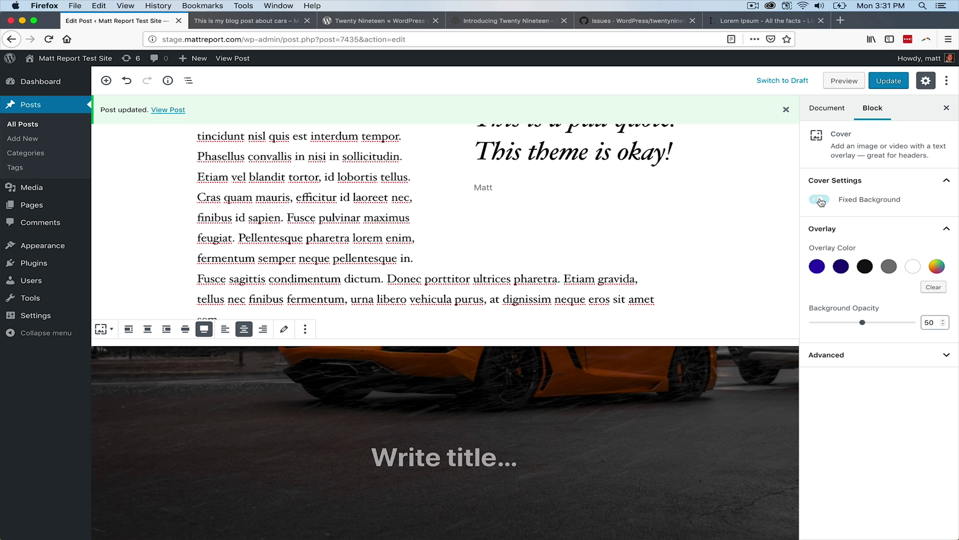
# Update the post and check the full-width cover's fixed background effect in the blog post preview.
pyautogui.click(888, 80)
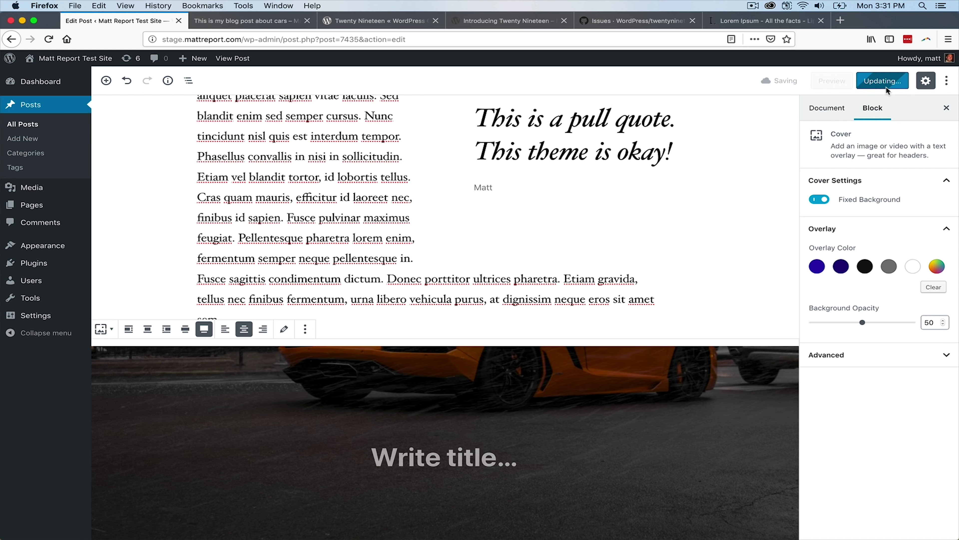
pyautogui.click(242, 21)
pyautogui.scroll(-10, 329, 231)
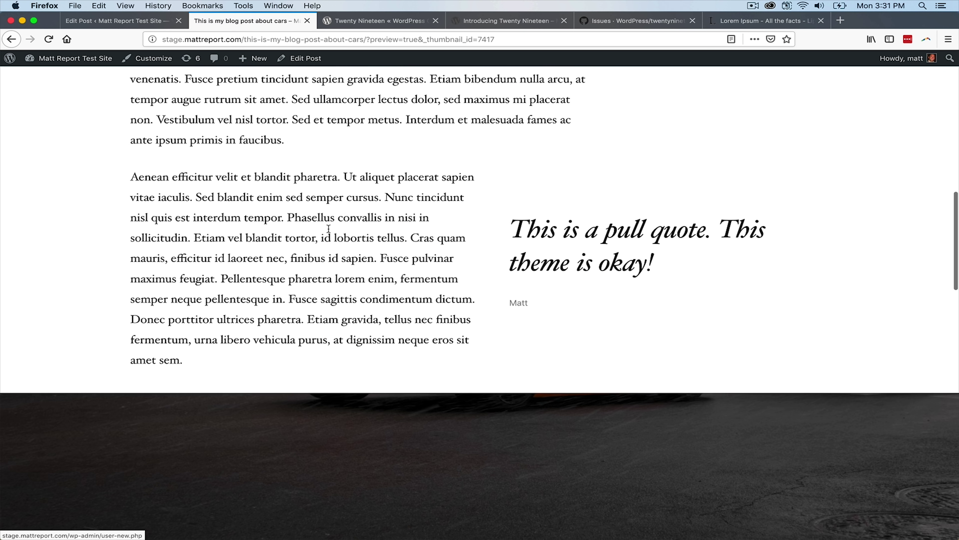
pyautogui.scroll(8, 329, 231)
pyautogui.scroll(-17, 328, 230)
pyautogui.scroll(20, 329, 229)
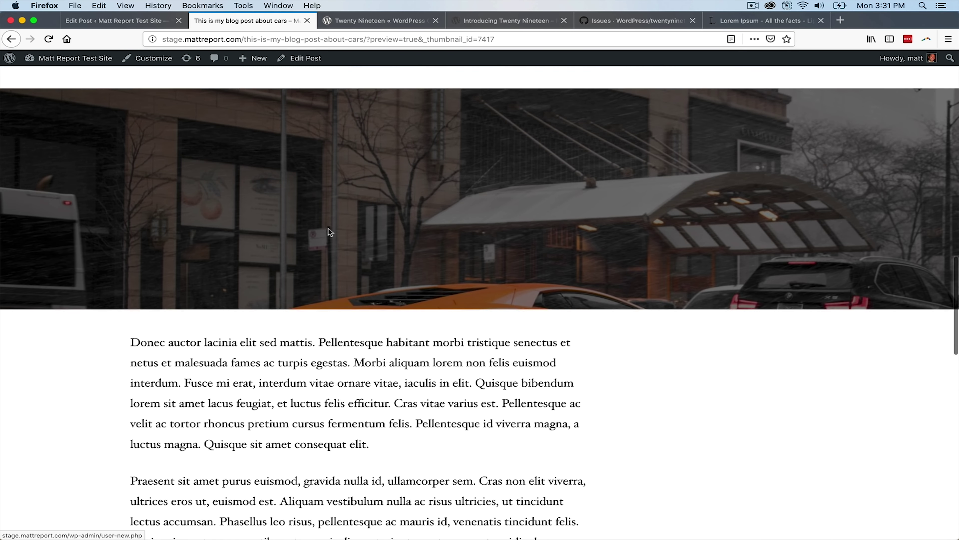
pyautogui.scroll(-12, 329, 229)
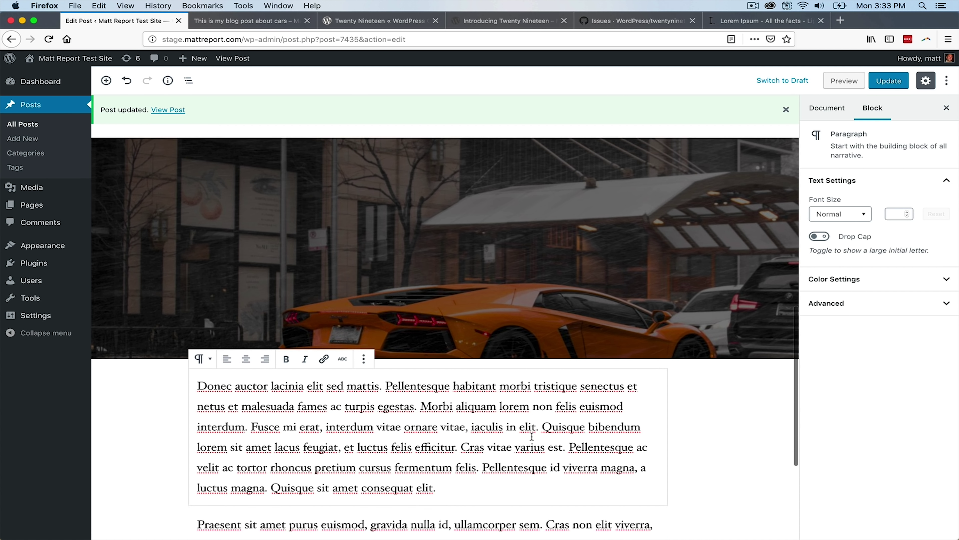
pyautogui.scroll(-5, 532, 436)
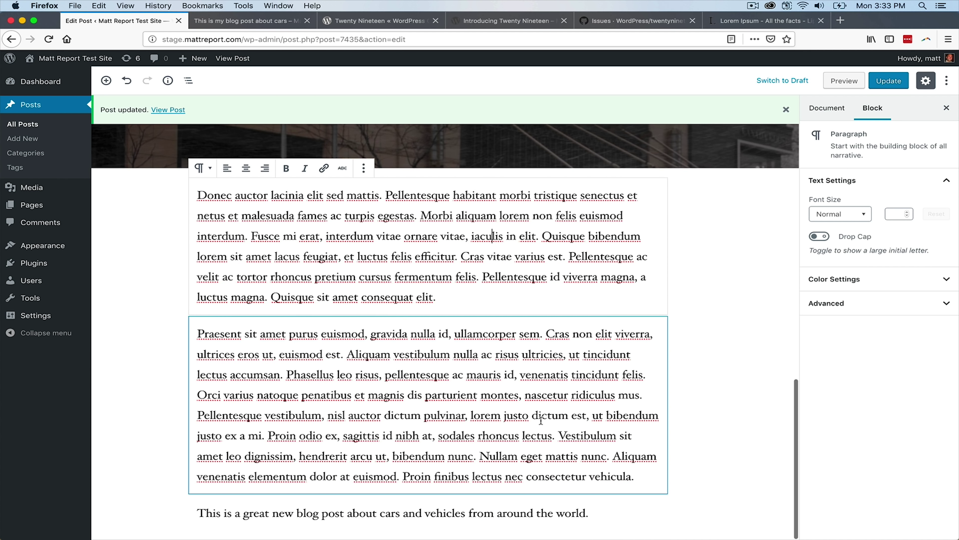
pyautogui.scroll(7, 483, 310)
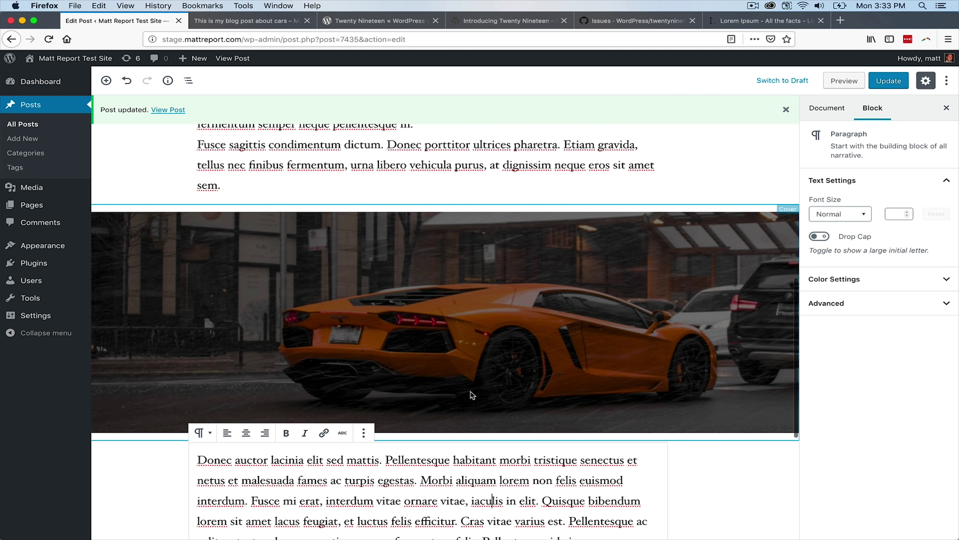
pyautogui.scroll(-7, 451, 380)
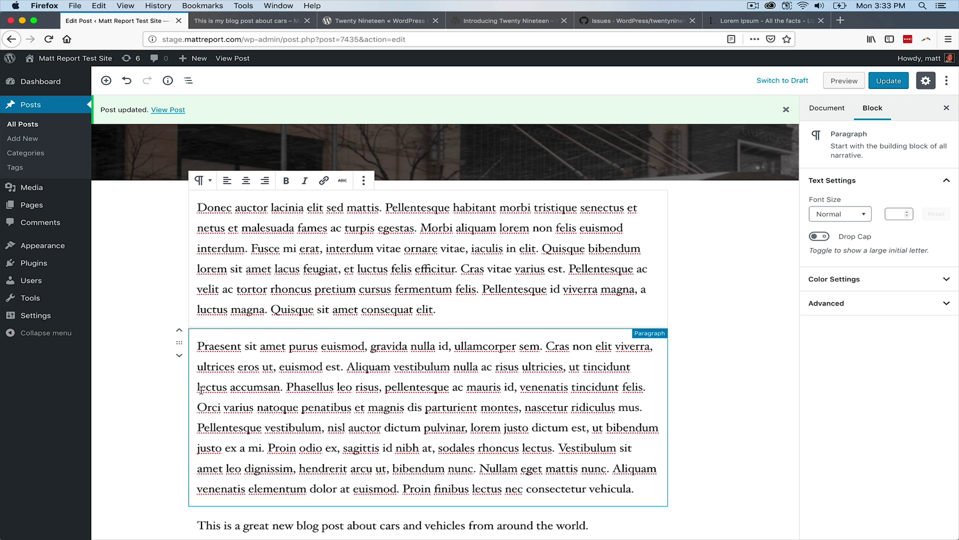
pyautogui.click(261, 380)
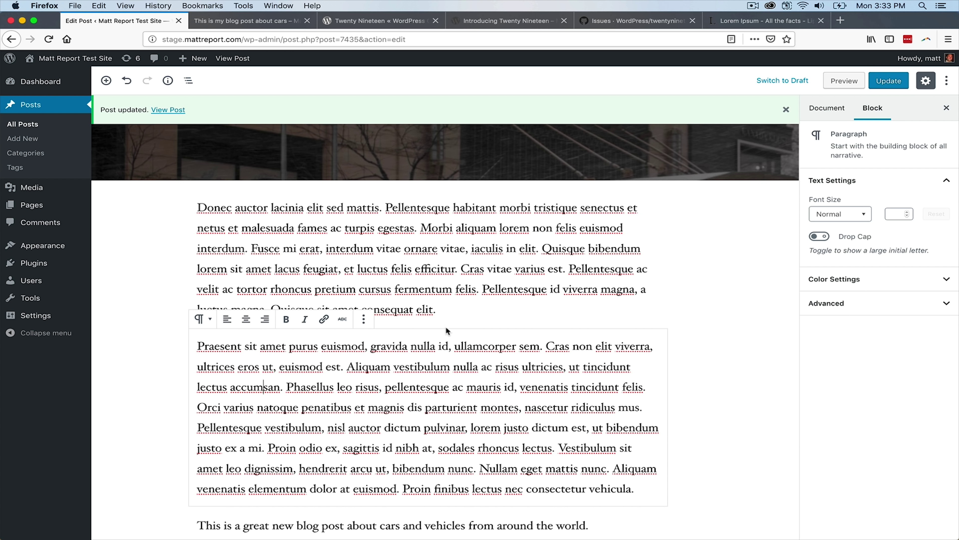
pyautogui.scroll(-1, 417, 395)
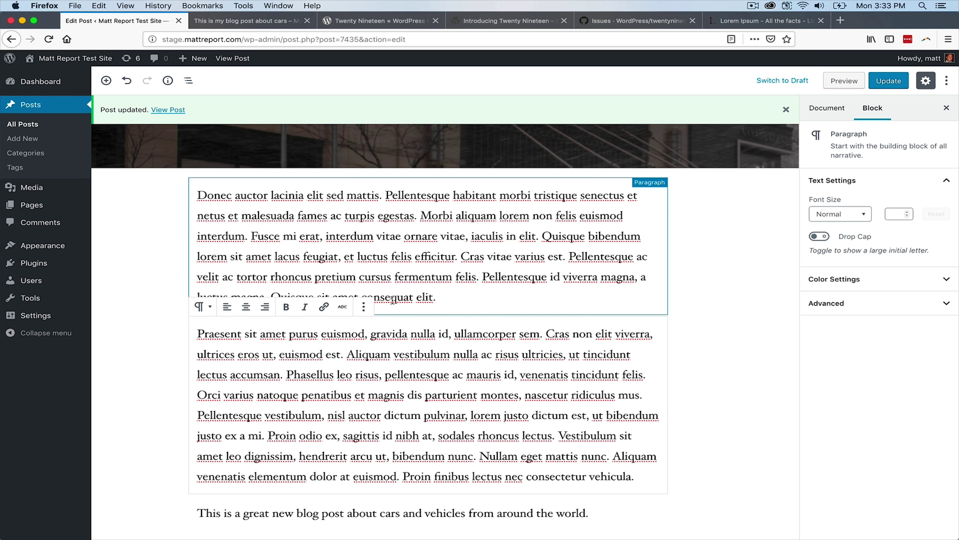
pyautogui.click(416, 297)
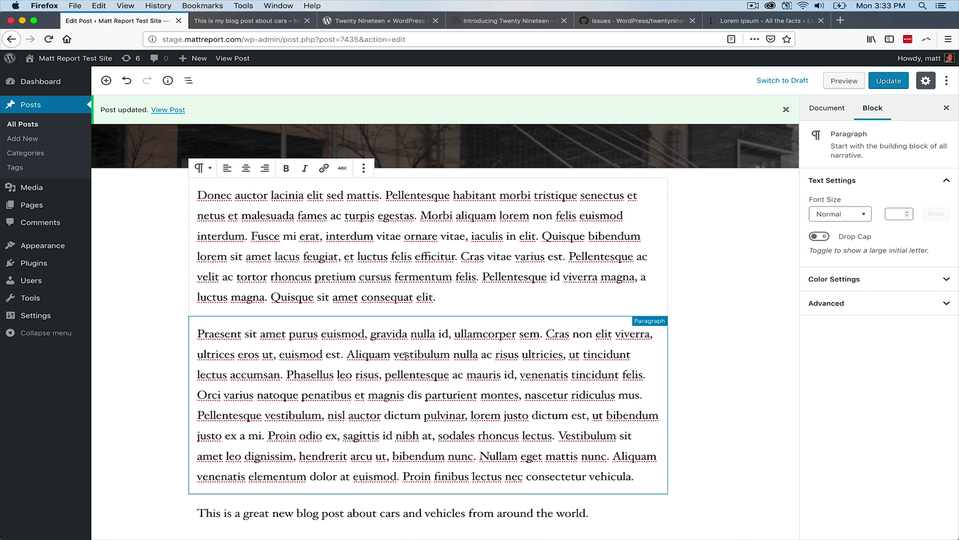
pyautogui.scroll(5, 295, 311)
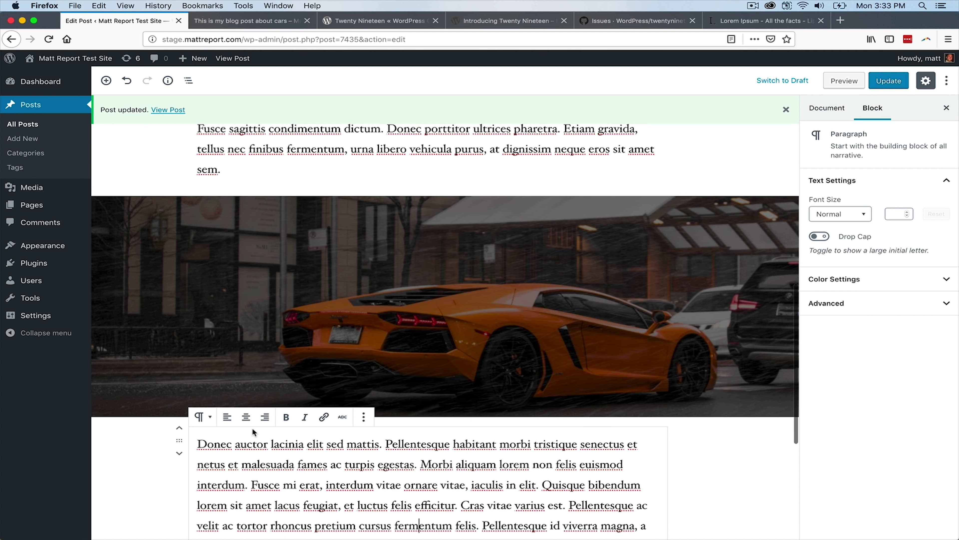
pyautogui.scroll(-5, 254, 432)
pyautogui.click(372, 388)
pyautogui.click(422, 304)
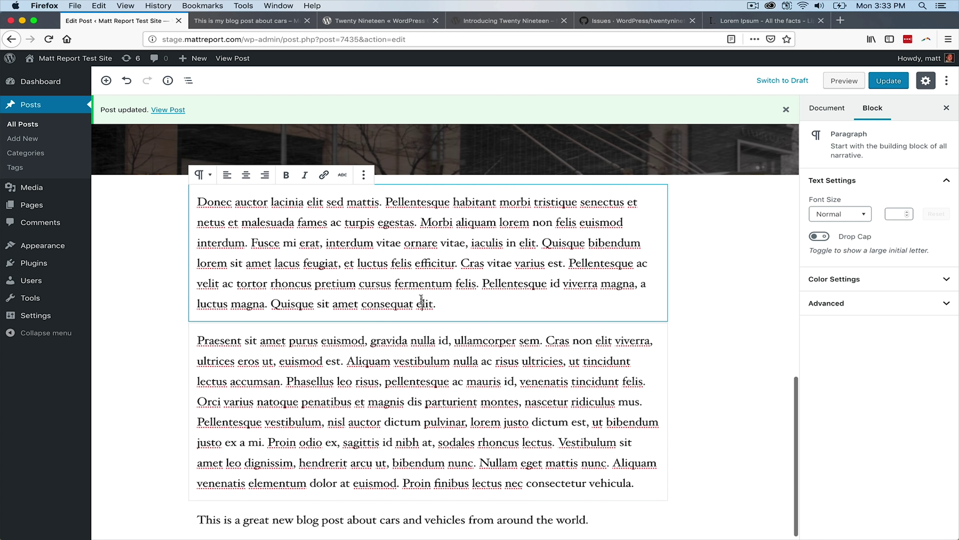
pyautogui.click(433, 388)
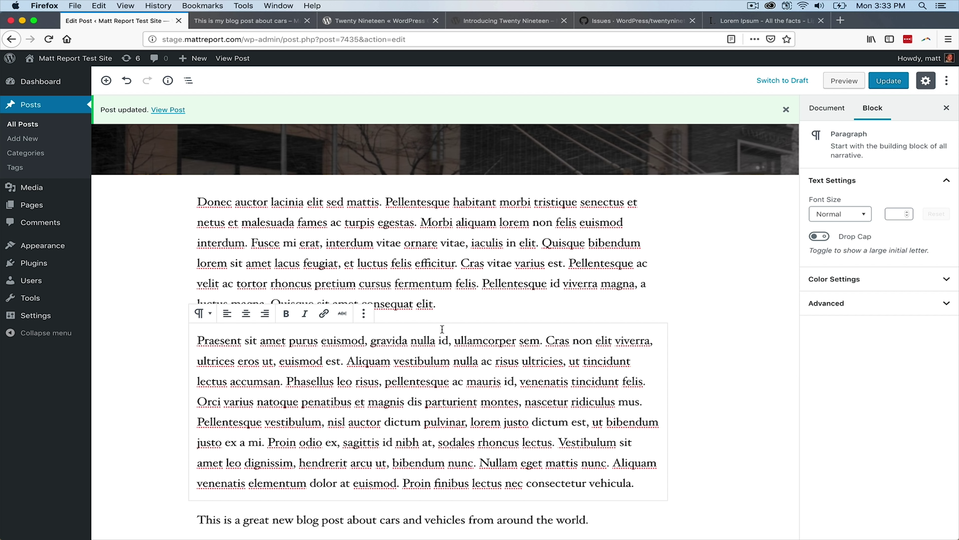
pyautogui.click(840, 118)
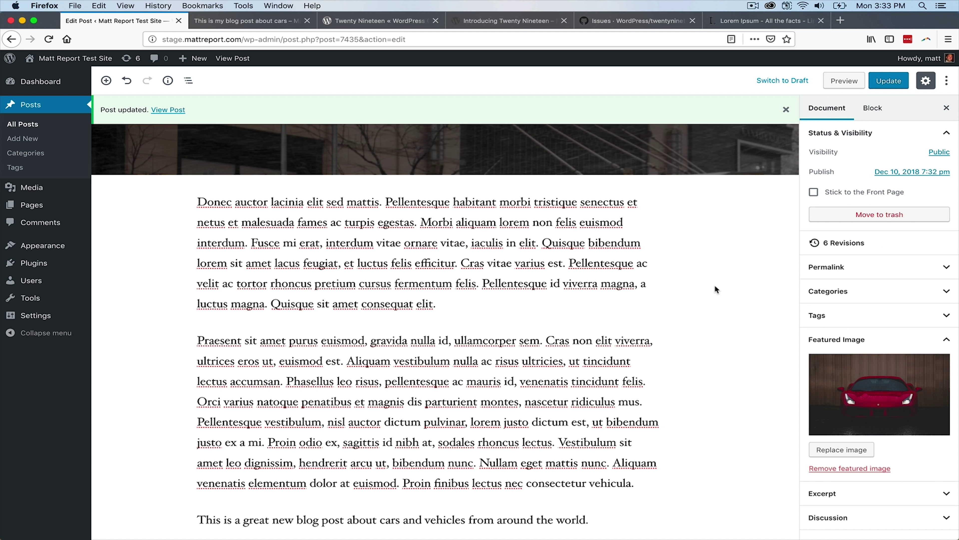
# Insert a heading reading "Chapter 2: A New World" between the "Donec auctor lacinia" and "Praesent sit amet" paragraphs.
pyautogui.click(438, 362)
pyautogui.click(388, 313)
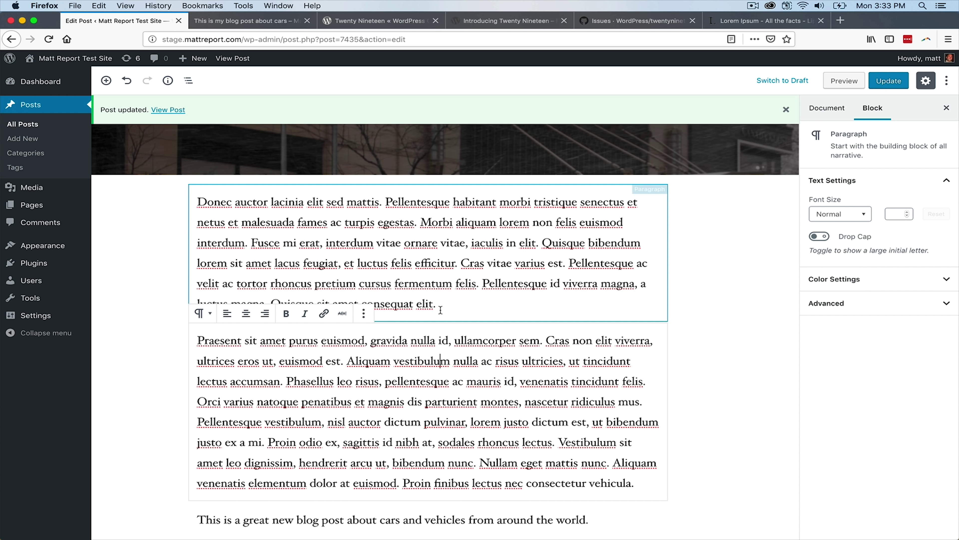
pyautogui.click(112, 90)
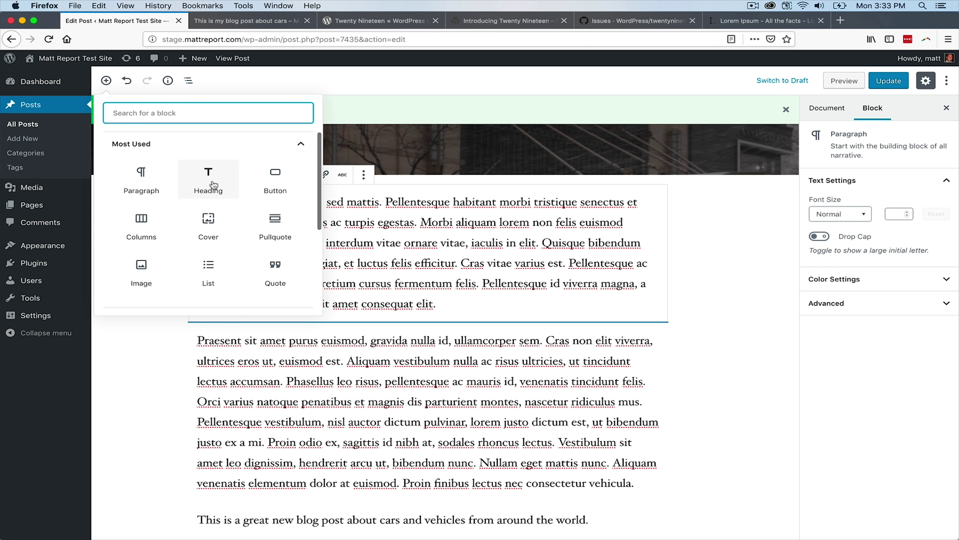
pyautogui.click(213, 184)
pyautogui.write('Chapter: 2')
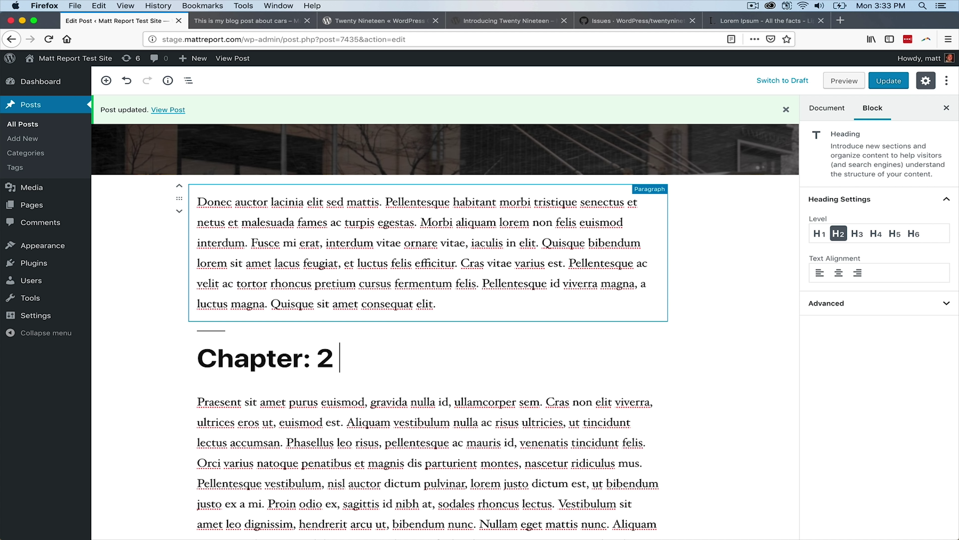
pyautogui.press('BackSpace')
pyautogui.press('BackSpace')
pyautogui.press('BackSpace')
pyautogui.press('BackSpace')
pyautogui.write('2: A New W')
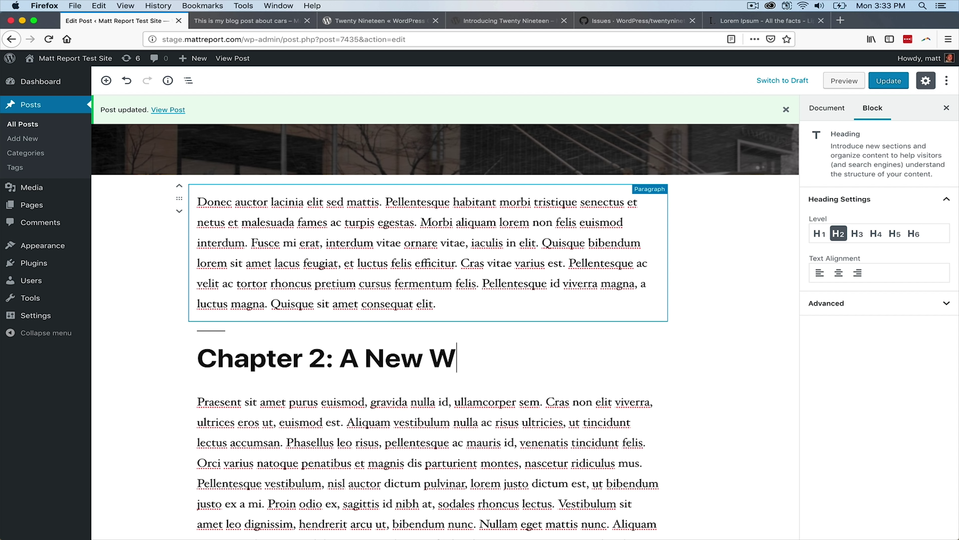
pyautogui.write('orl;d')
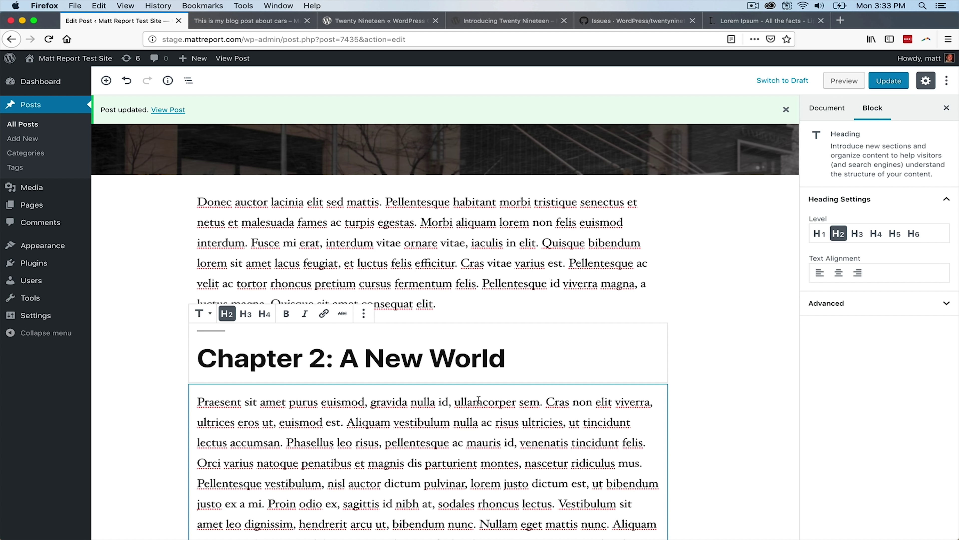
# Transform the "Chapter 2: A New World" heading into a paragraph block.
pyautogui.click(619, 291)
pyautogui.click(539, 333)
pyautogui.click(209, 314)
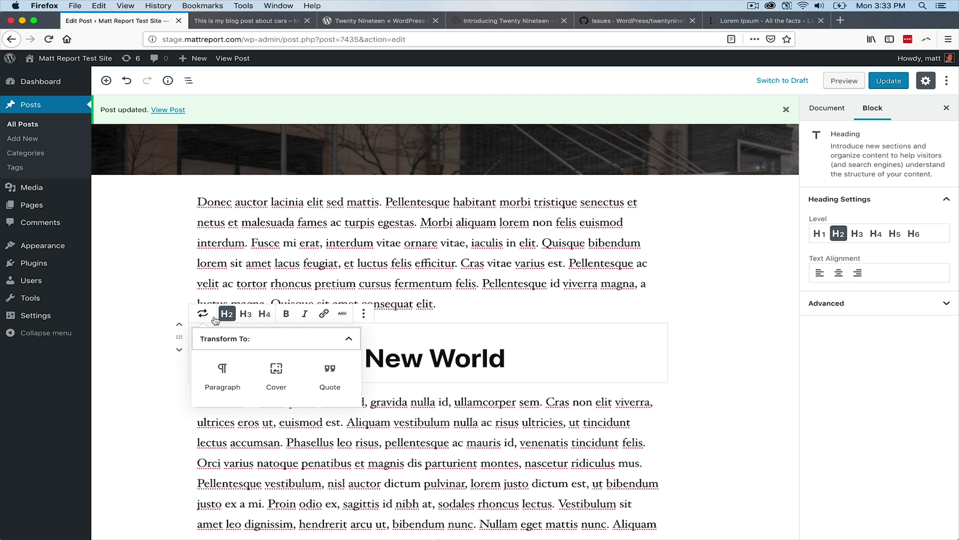
pyautogui.click(223, 376)
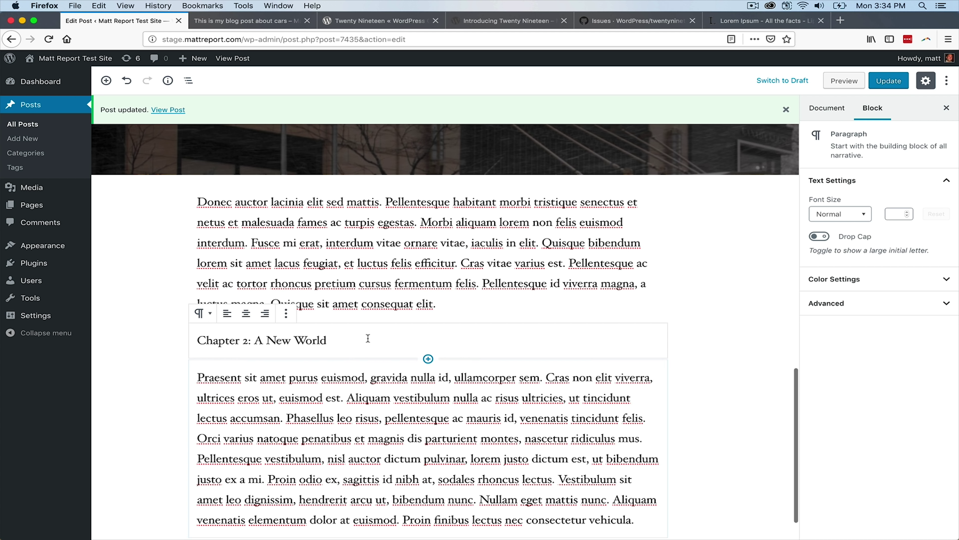
# Give the "Chapter 2: A New World" paragraph the first blue background color and white text.
pyautogui.click(381, 338)
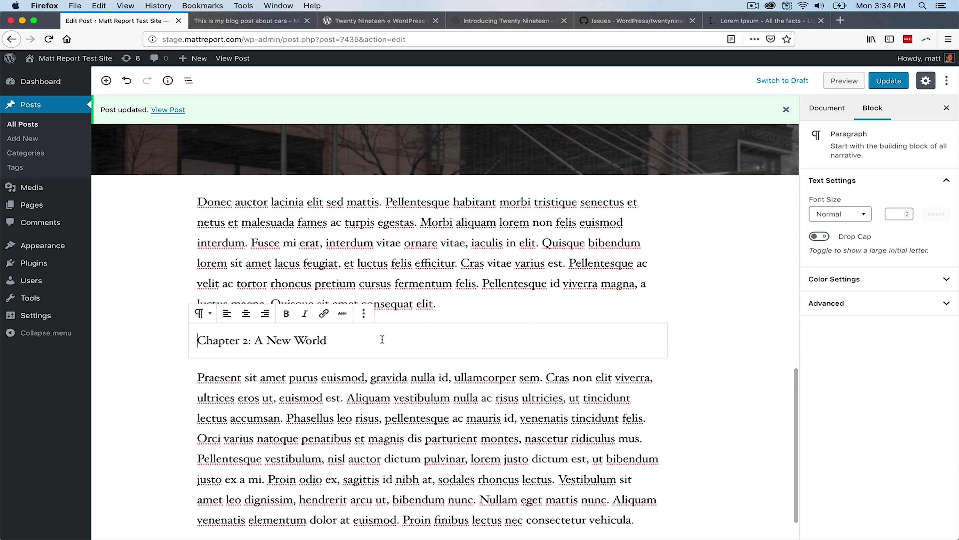
pyautogui.tripleClick(351, 346)
pyautogui.click(882, 282)
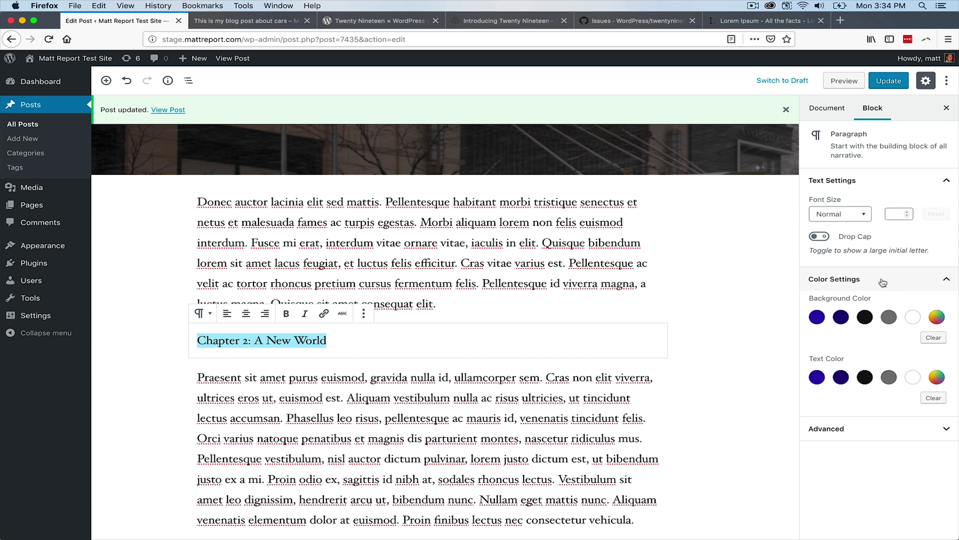
pyautogui.click(816, 317)
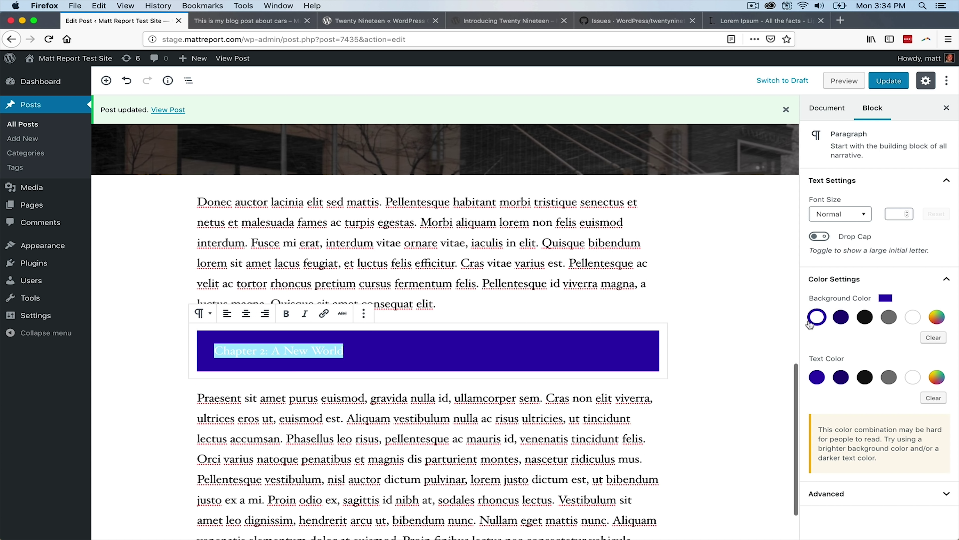
pyautogui.click(912, 377)
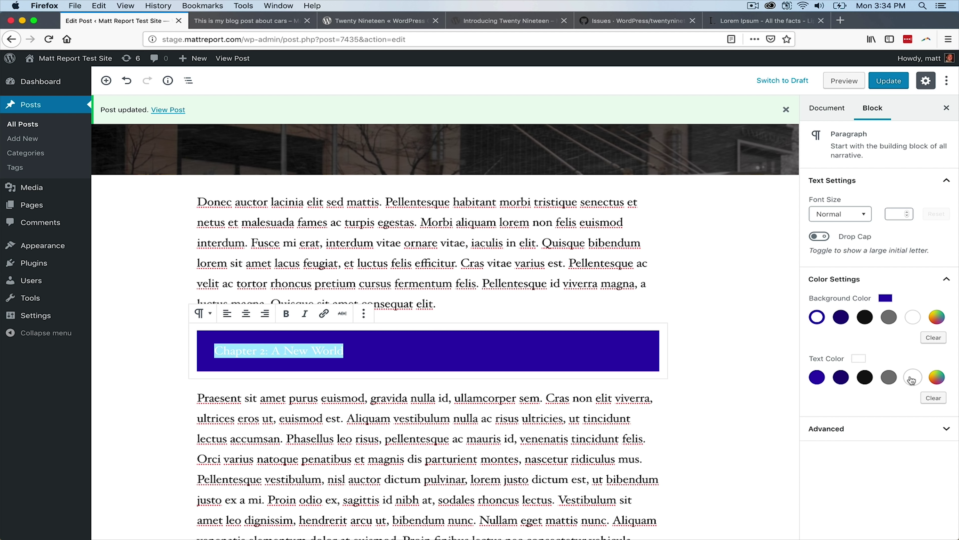
# Set the "Chapter 2: A New World" paragraph's font size to Huge and update the post.
pyautogui.click(866, 222)
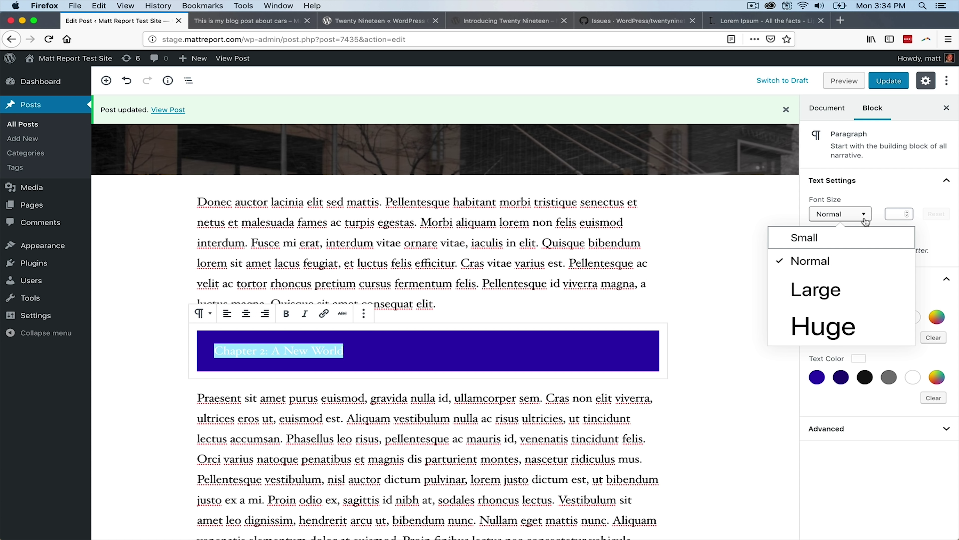
pyautogui.click(819, 339)
pyautogui.click(714, 337)
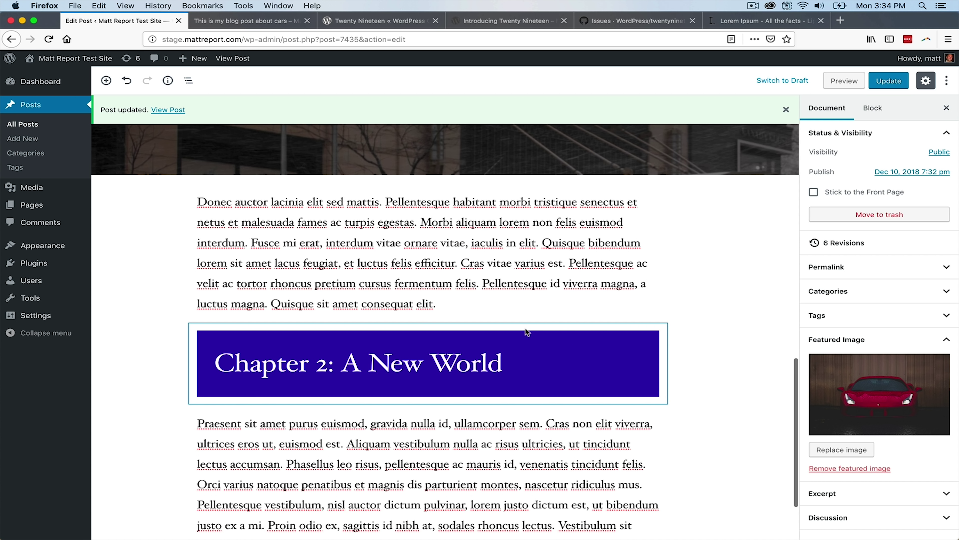
pyautogui.click(889, 81)
# Switch the orange car Cover block to HTML editing to examine its markup.
pyautogui.scroll(5, 634, 361)
pyautogui.click(609, 321)
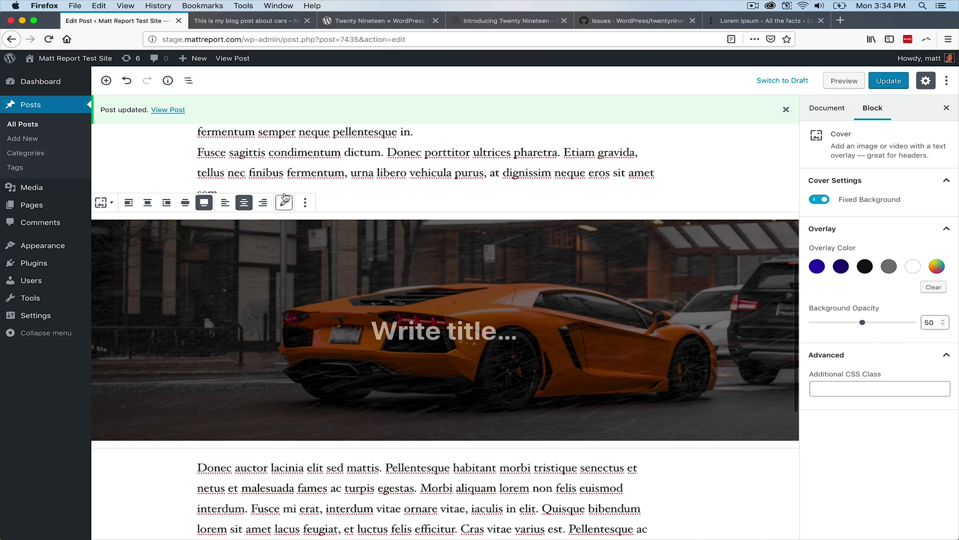
pyautogui.click(305, 202)
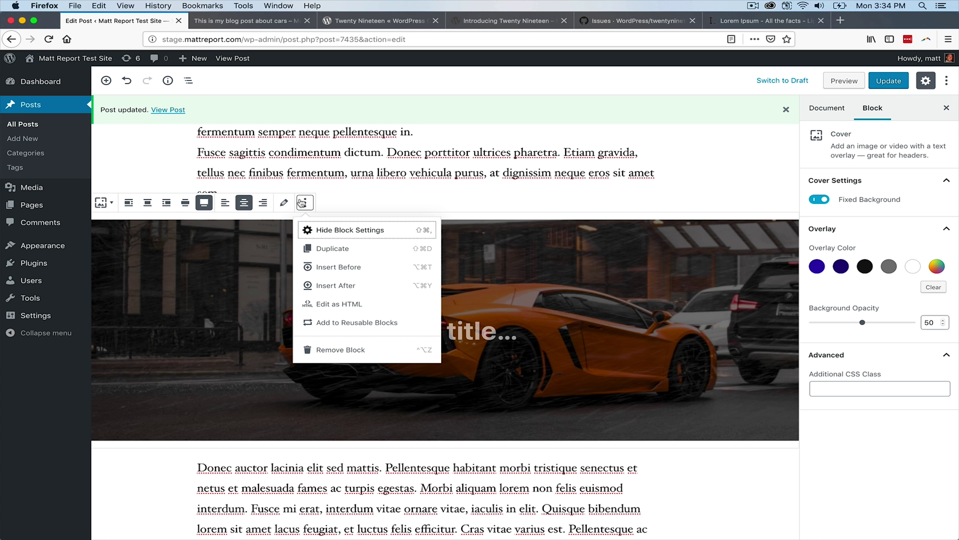
pyautogui.click(340, 307)
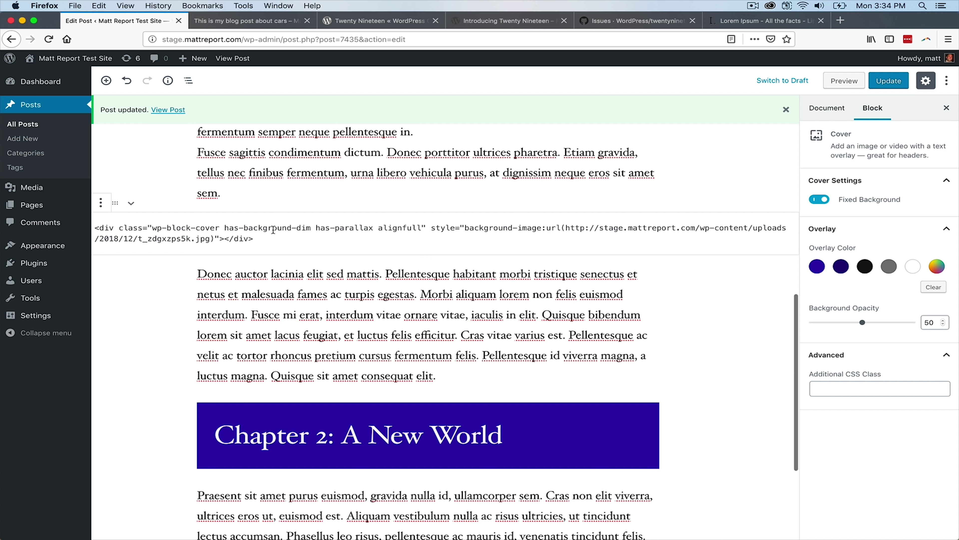
# Copy the alignfull class from the Cover block's markup into the "Chapter 2: A New World" paragraph's additional CSS class and update the post.
pyautogui.doubleClick(387, 227)
pyautogui.hotkey('ctrl', 'c')
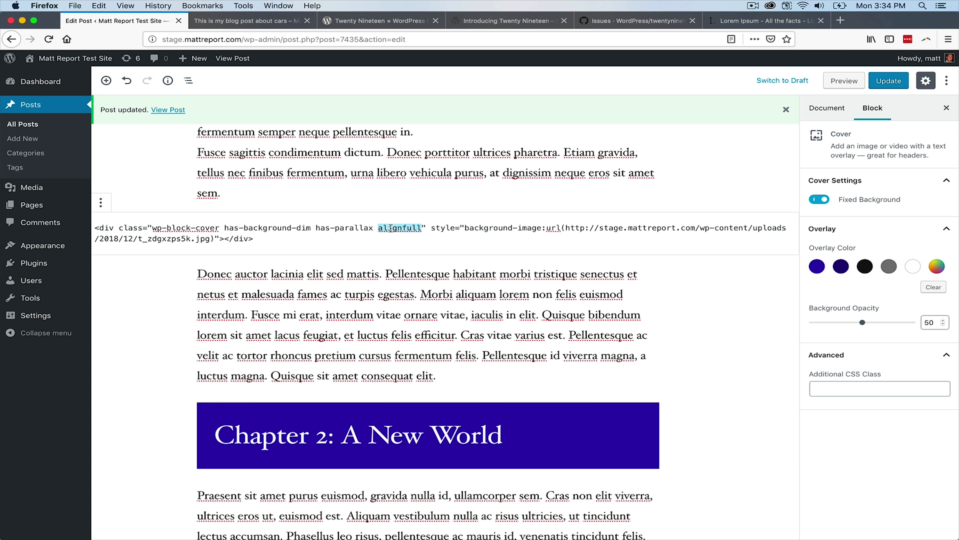
pyautogui.scroll(-5, 619, 336)
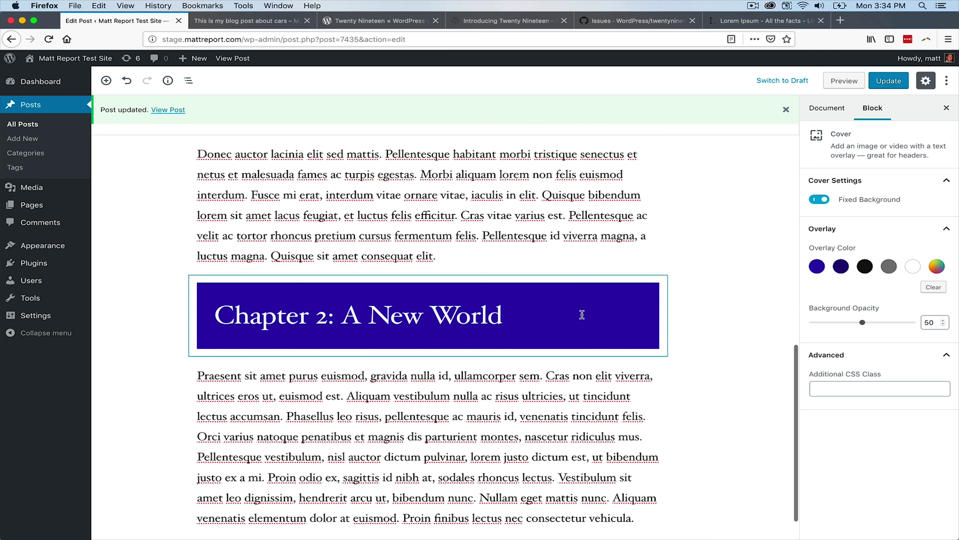
pyautogui.click(621, 315)
pyautogui.click(843, 335)
pyautogui.hotkey('ctrl', 'v')
pyautogui.click(888, 81)
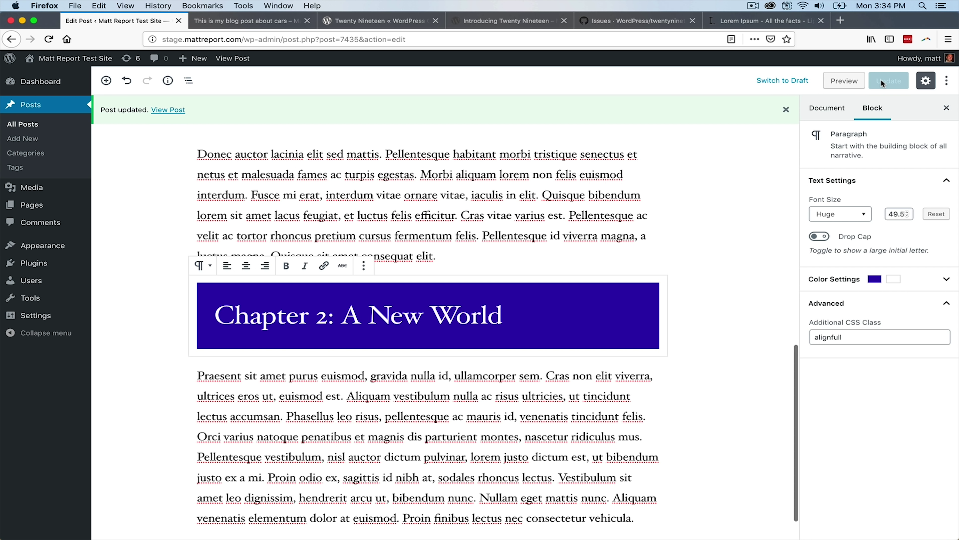
# Preview the updated post and examine how the "Chapter 2: A New World" band and the parallax car cover display across the page.
pyautogui.click(838, 82)
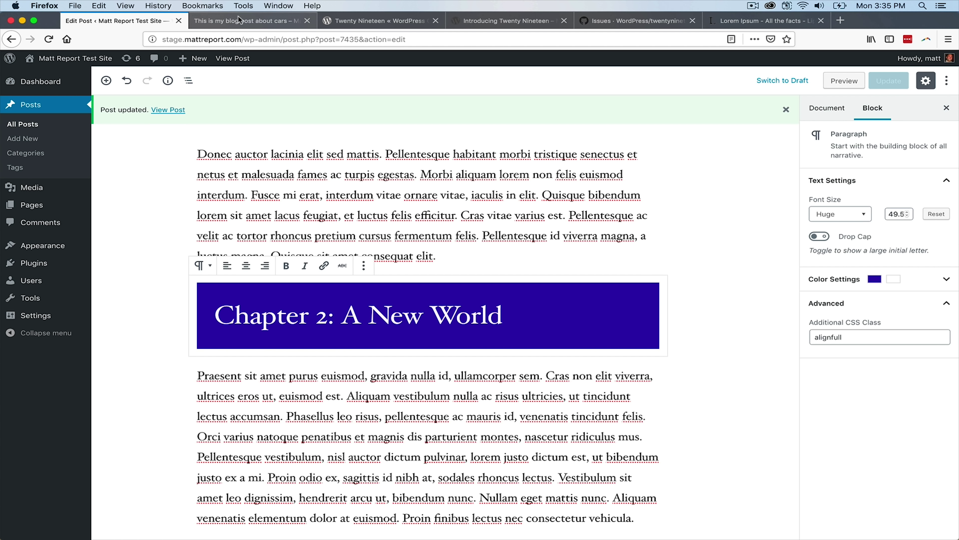
pyautogui.click(247, 20)
pyautogui.scroll(-20, 403, 323)
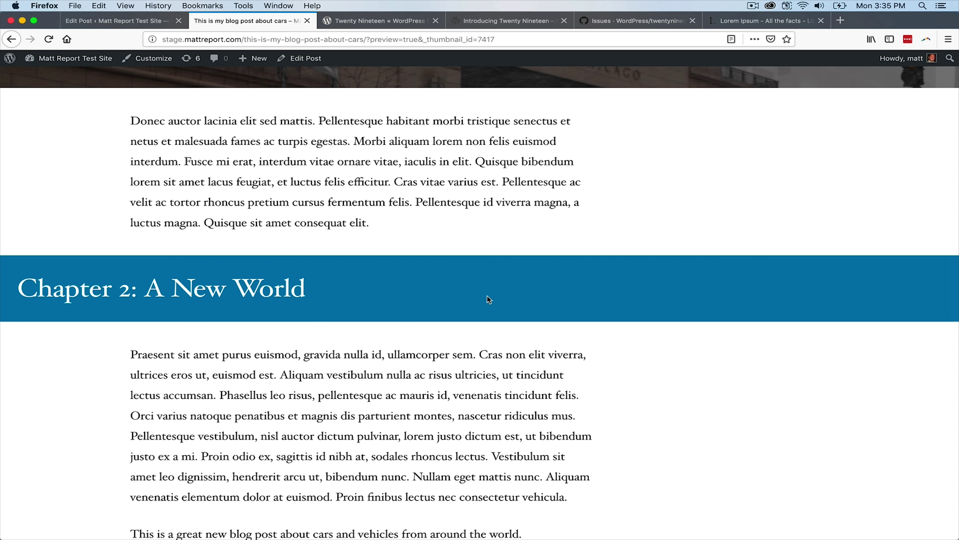
pyautogui.scroll(10, 488, 299)
pyautogui.scroll(-3, 488, 384)
pyautogui.scroll(-5, 361, 402)
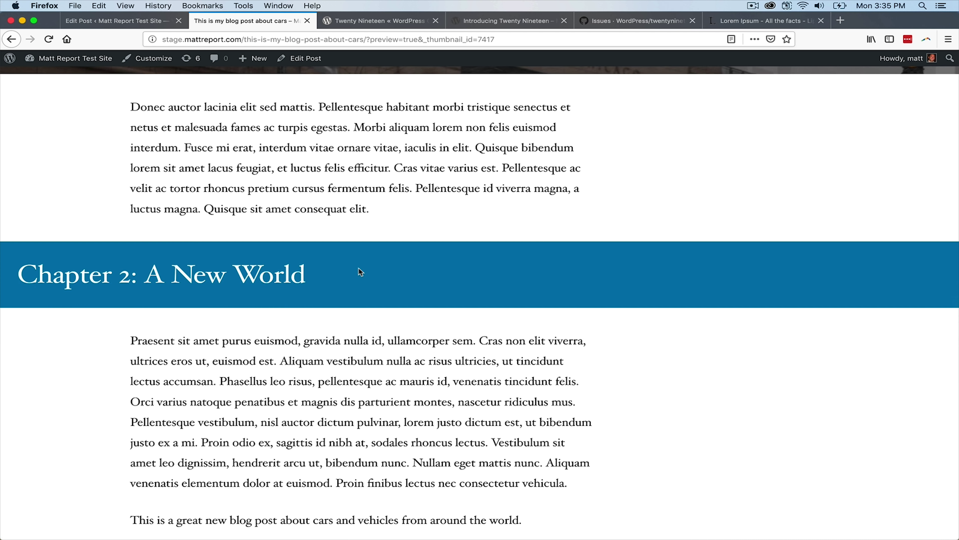
pyautogui.scroll(4, 394, 171)
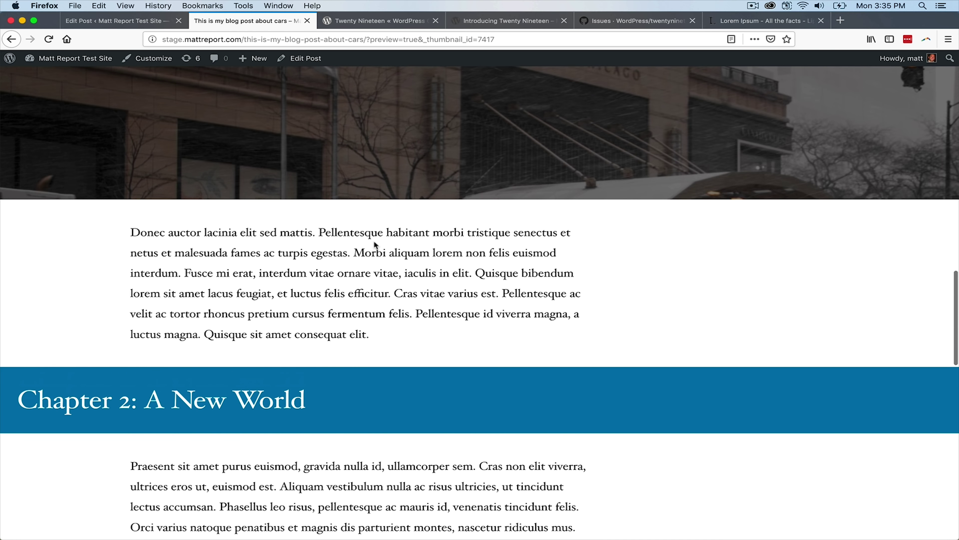
pyautogui.scroll(7, 375, 244)
pyautogui.scroll(-4, 410, 267)
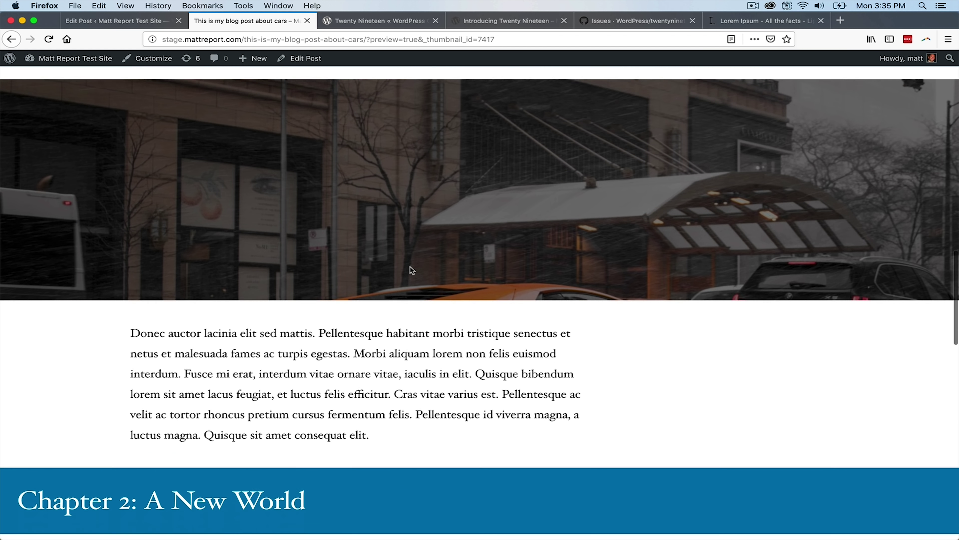
pyautogui.scroll(-4, 412, 270)
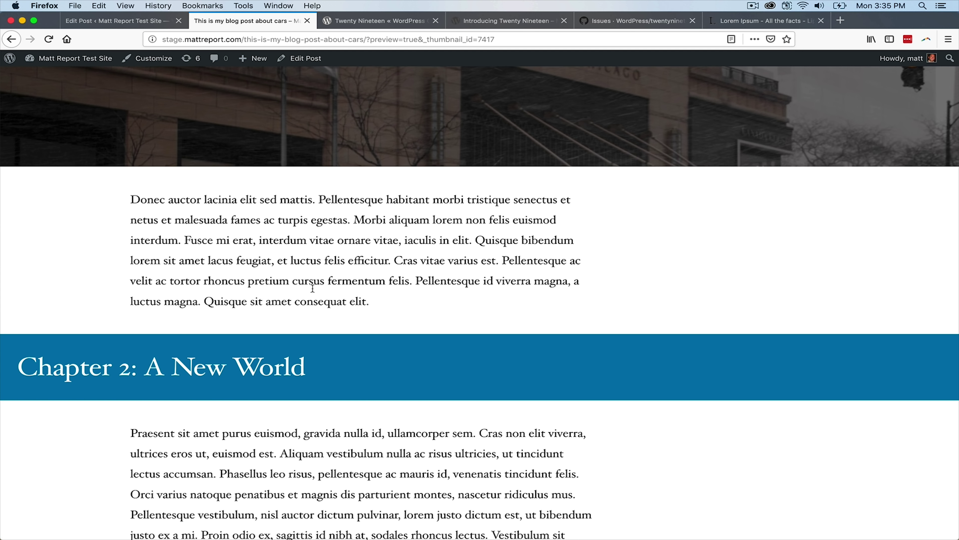
pyautogui.scroll(5, 313, 288)
pyautogui.scroll(-15, 312, 288)
pyautogui.scroll(-3, 312, 289)
pyautogui.scroll(17, 303, 302)
pyautogui.scroll(11, 272, 398)
pyautogui.scroll(-13, 273, 468)
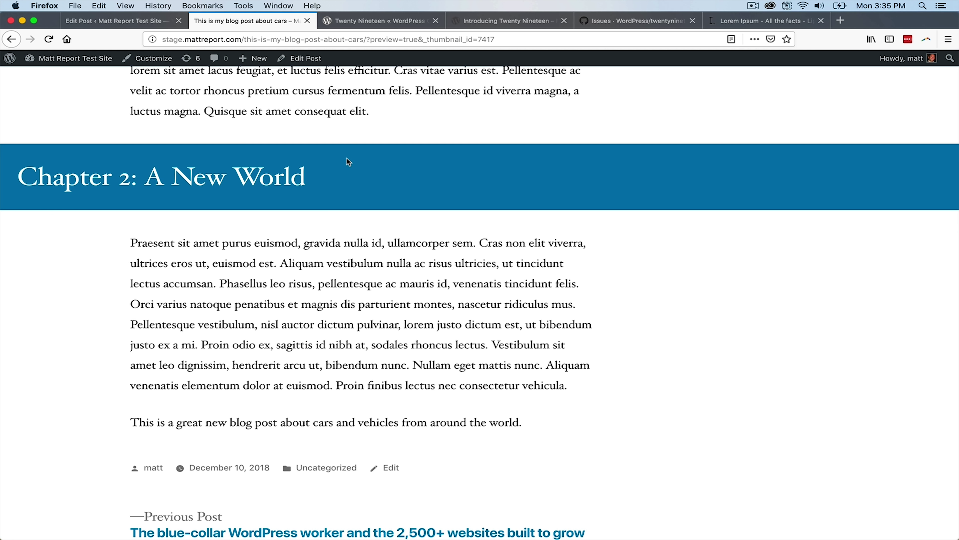
pyautogui.scroll(3, 337, 192)
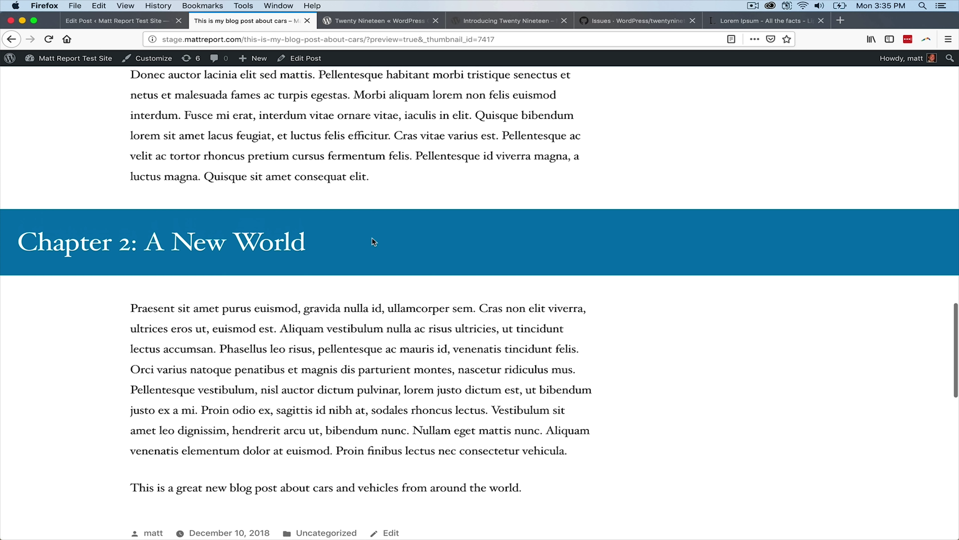
# Return to the post editor and switch the car Cover block from HTML back to visual editing.
pyautogui.click(139, 25)
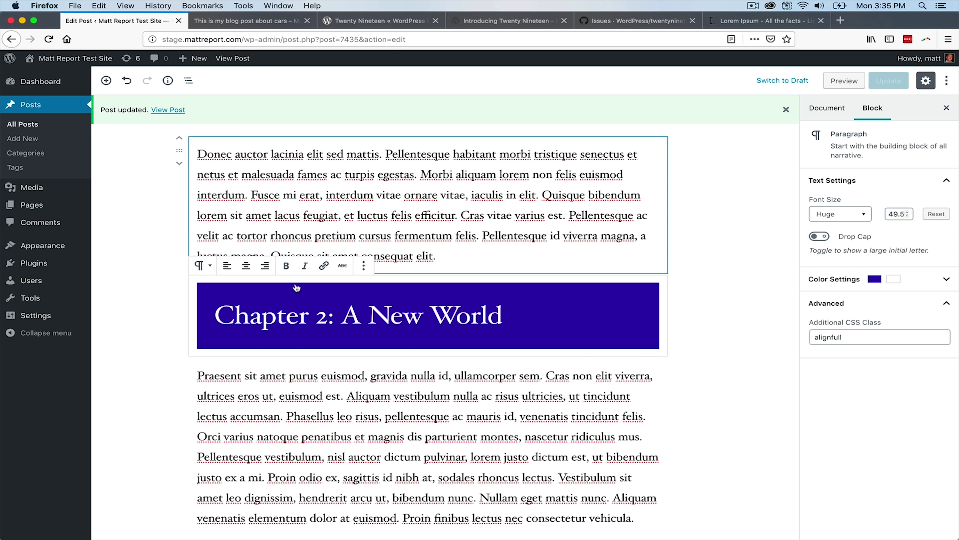
pyautogui.scroll(10, 309, 287)
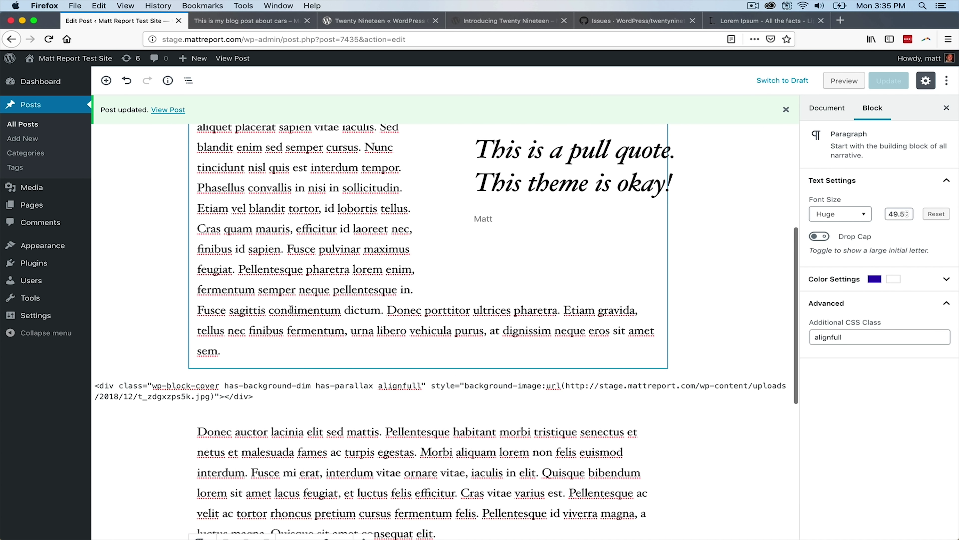
pyautogui.scroll(3, 290, 310)
pyautogui.scroll(-4, 291, 321)
pyautogui.click(291, 349)
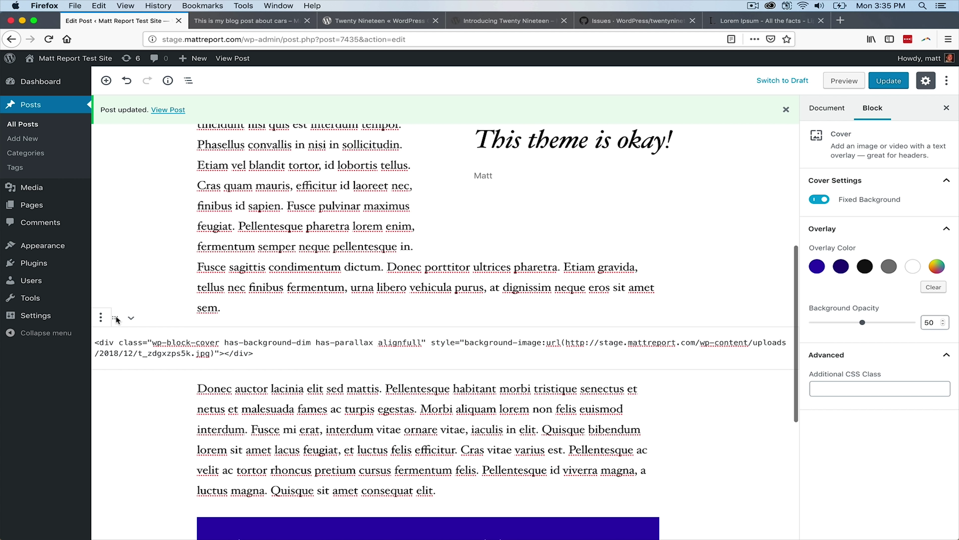
pyautogui.click(101, 317)
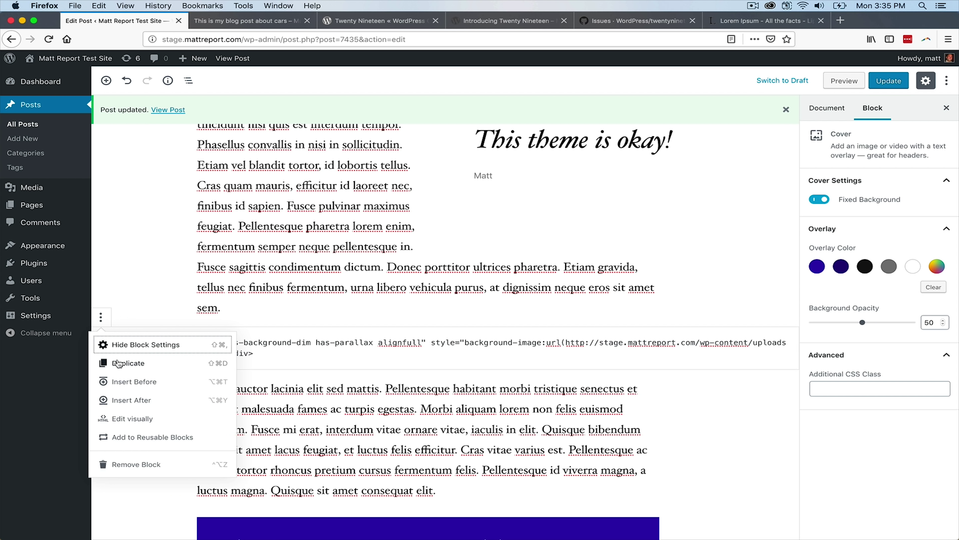
pyautogui.click(124, 417)
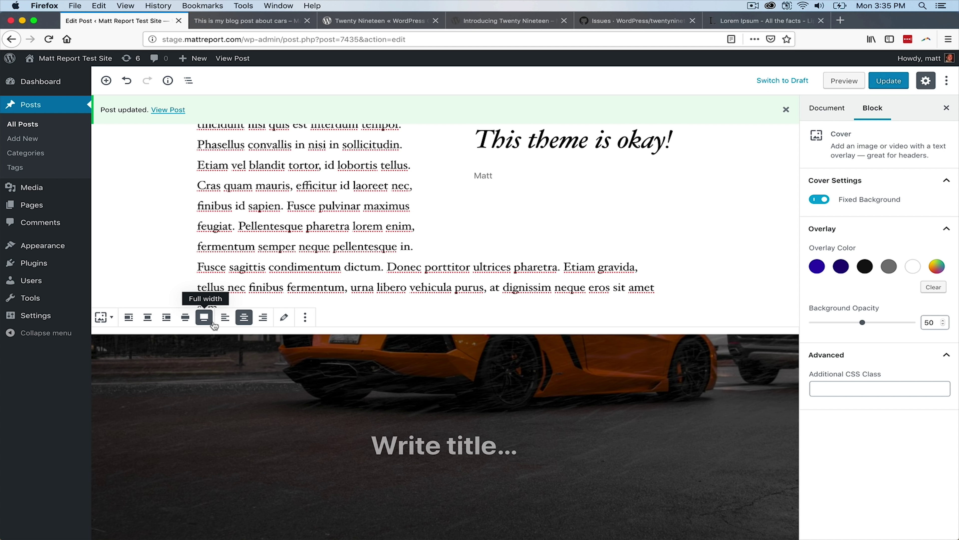
# Compare the Cover block with the "Chapter 2: A New World" paragraph in the editor and inspect the paragraph's additional CSS class.
pyautogui.scroll(-5, 359, 295)
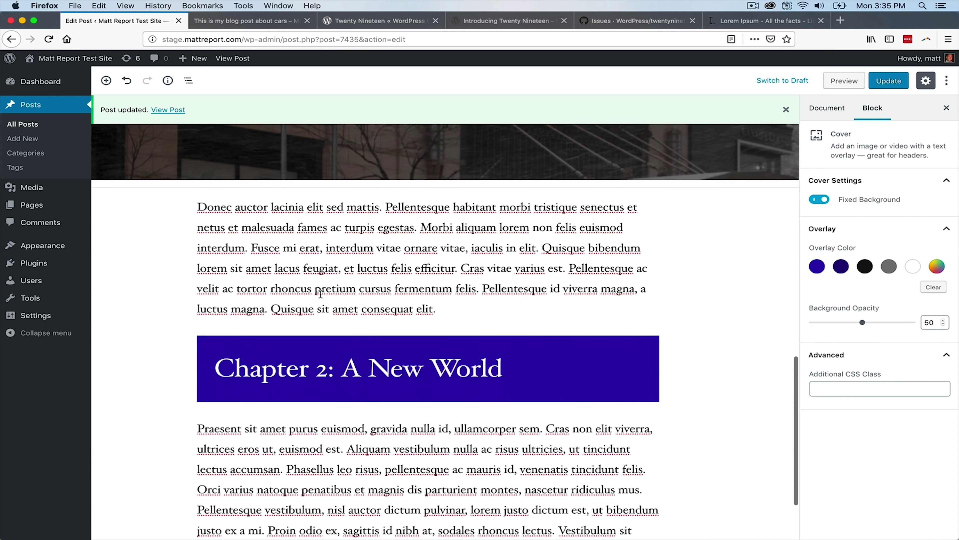
pyautogui.scroll(5, 360, 295)
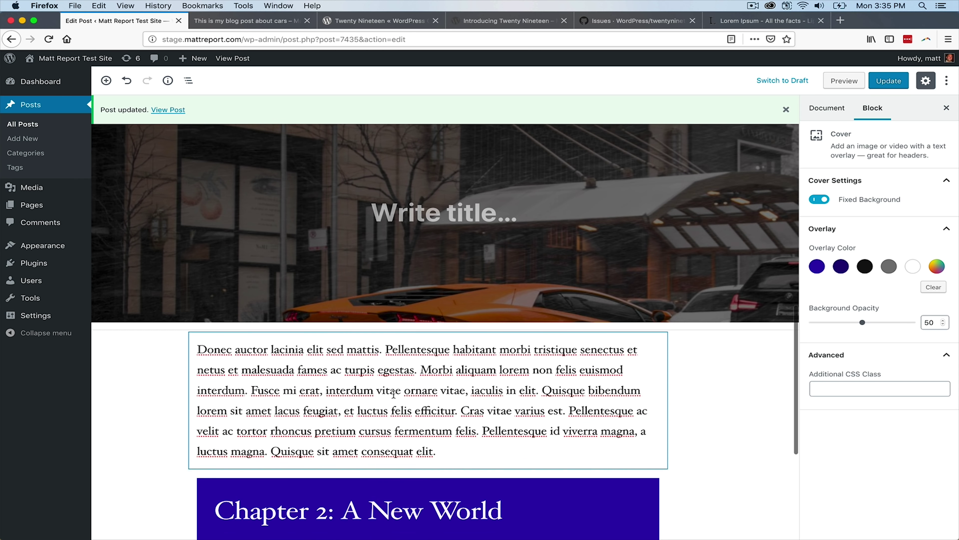
pyautogui.scroll(5, 394, 453)
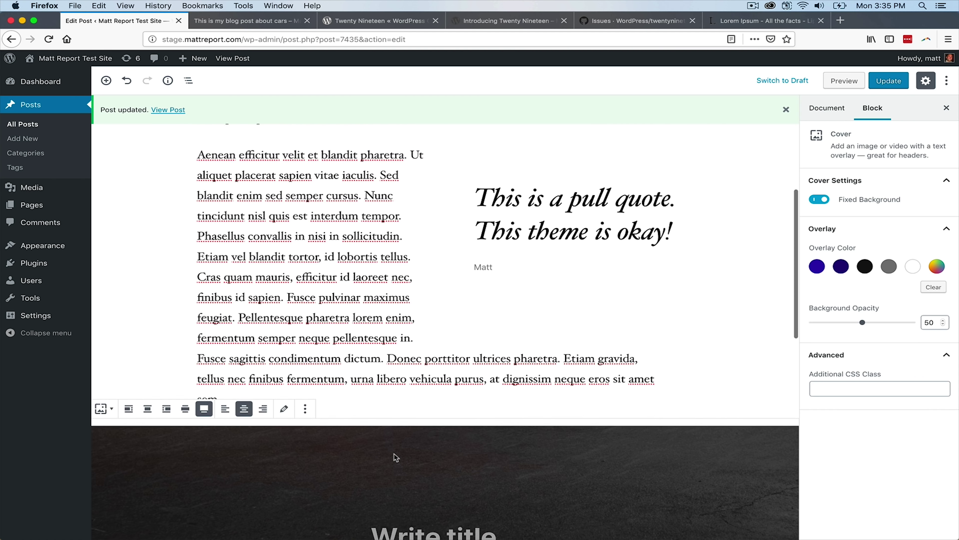
pyautogui.scroll(-10, 394, 453)
pyautogui.scroll(-3, 394, 454)
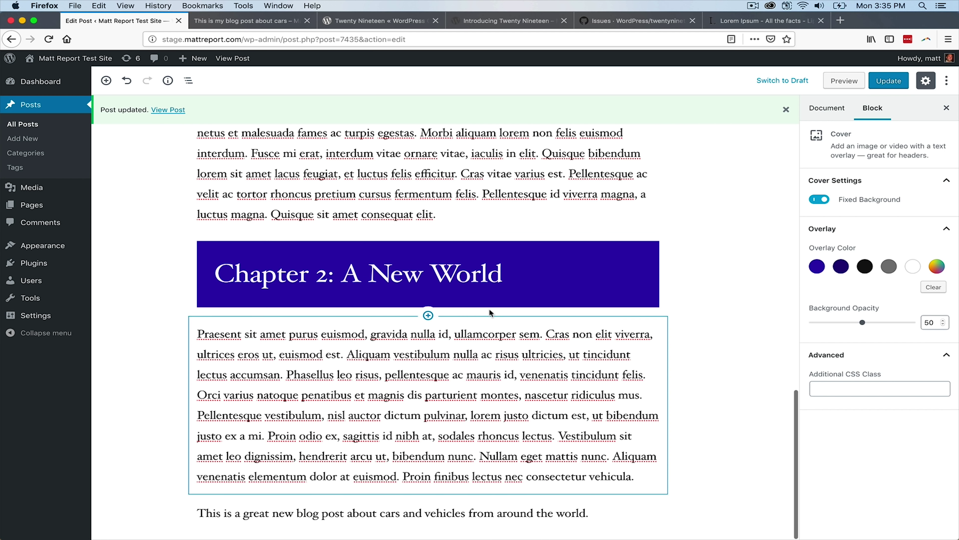
pyautogui.click(540, 285)
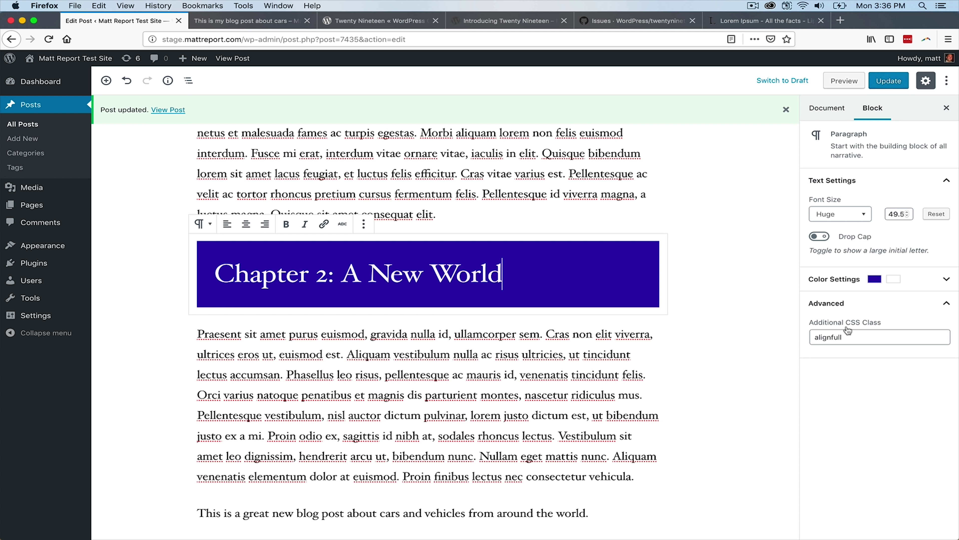
pyautogui.click(870, 336)
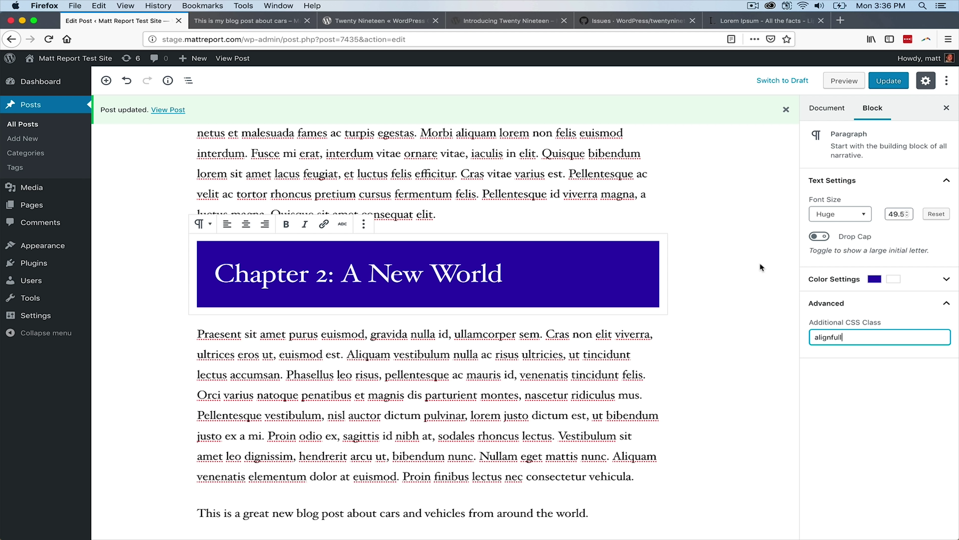